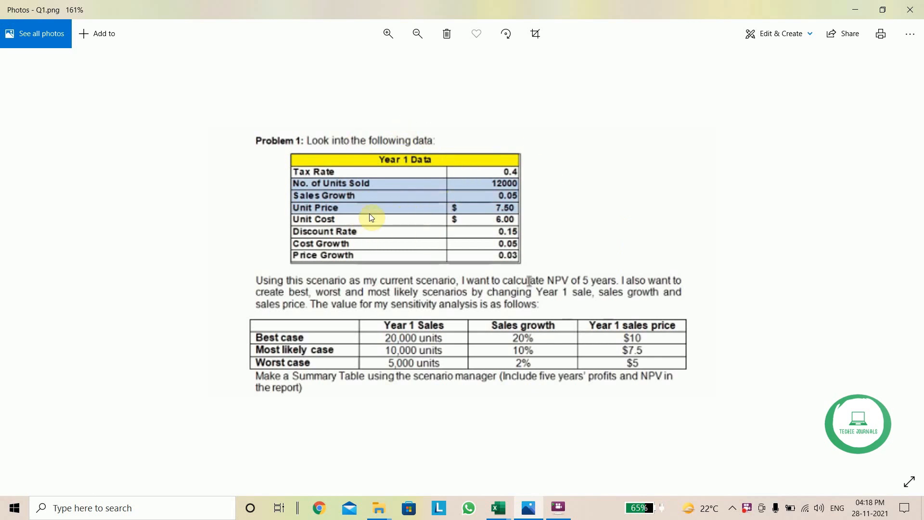
- Place the Q1.png problem image beside the Scenario Manager workbook, and maximize the workbook window
{"action": "double_click", "coordinate": [649, 15]}
{"action": "key", "text": "super+Right"}
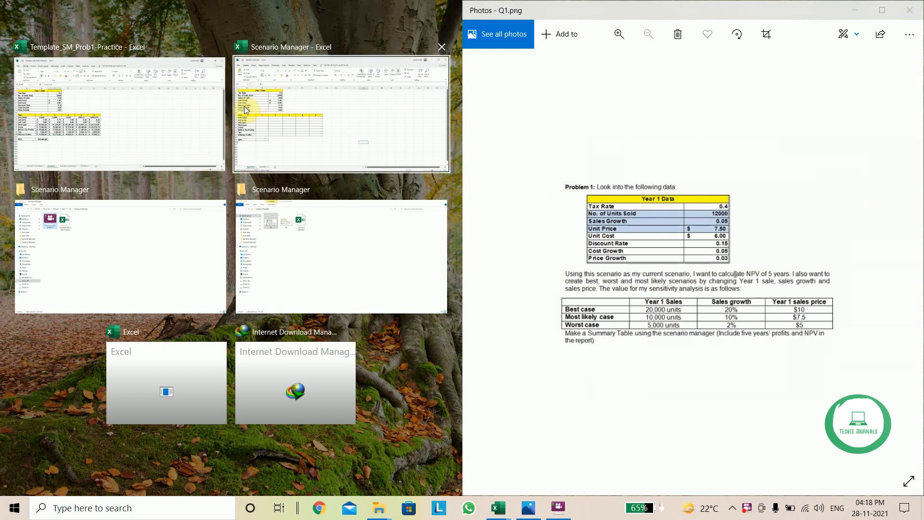
{"action": "left_click", "coordinate": [238, 105]}
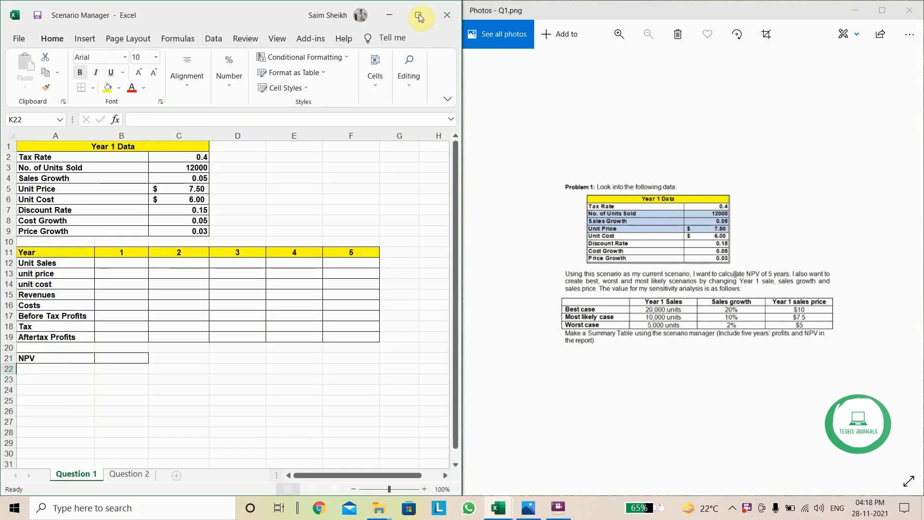
{"action": "left_click", "coordinate": [419, 17]}
{"action": "left_click", "coordinate": [528, 507]}
{"action": "left_click", "coordinate": [601, 189]}
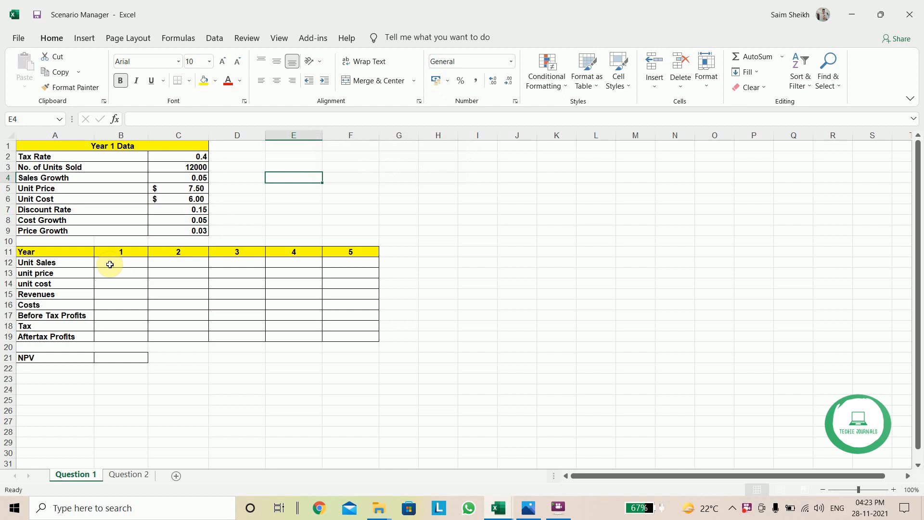
- Examine the cell names assigned to the Year 1 Data inputs, from Tax Rate down to Price Growth
{"action": "left_click", "coordinate": [109, 264]}
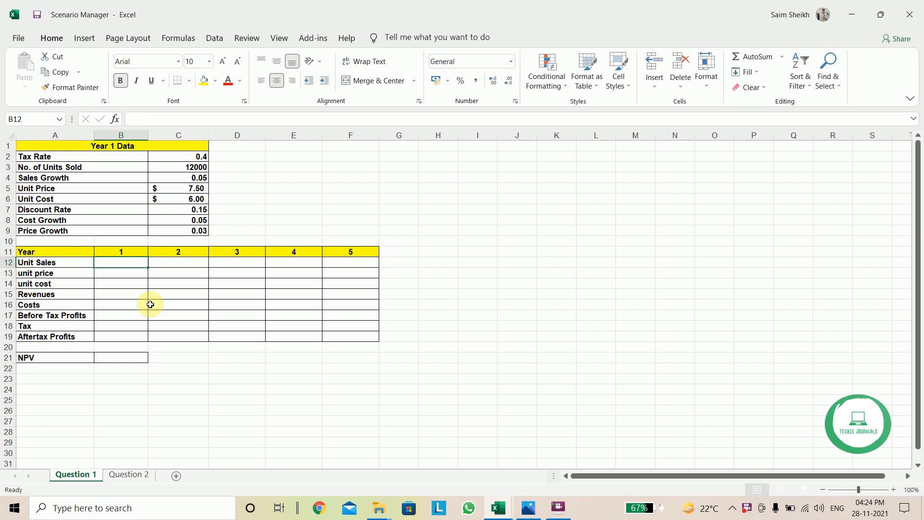
{"action": "left_click", "coordinate": [164, 166]}
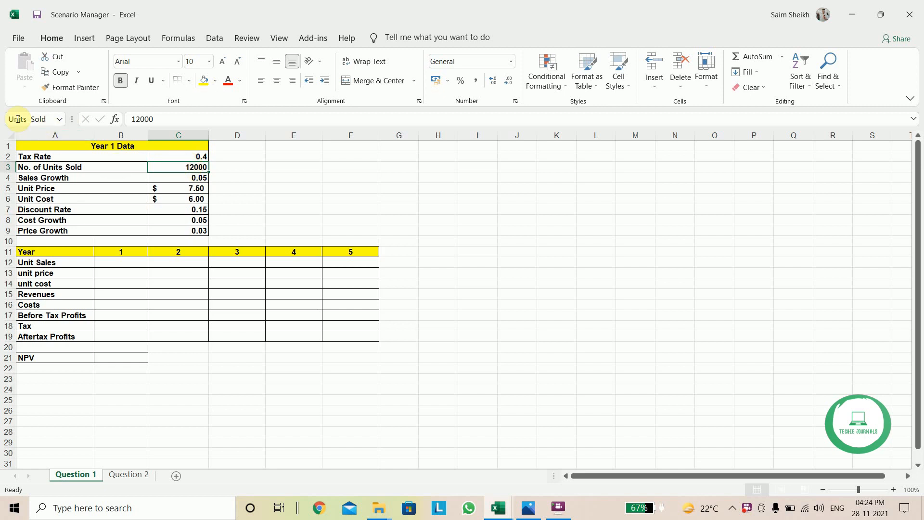
{"action": "left_click", "coordinate": [205, 155]}
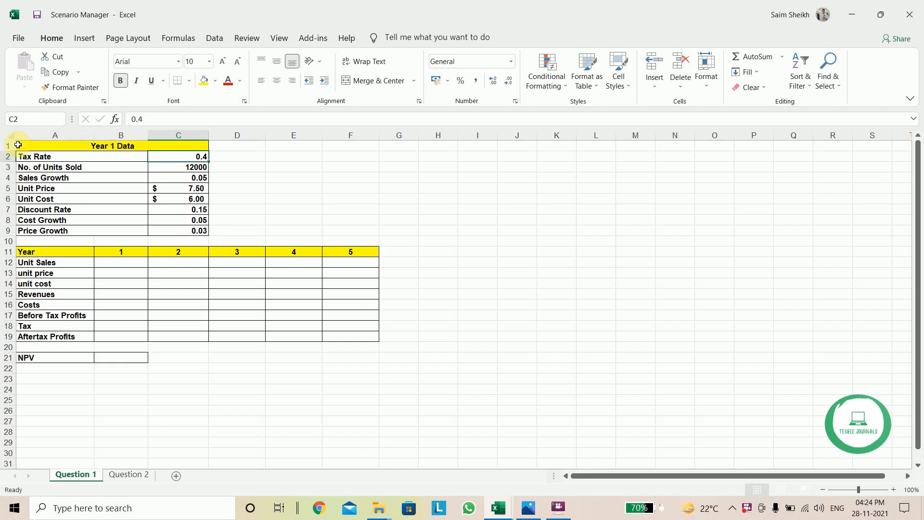
{"action": "left_click", "coordinate": [160, 164]}
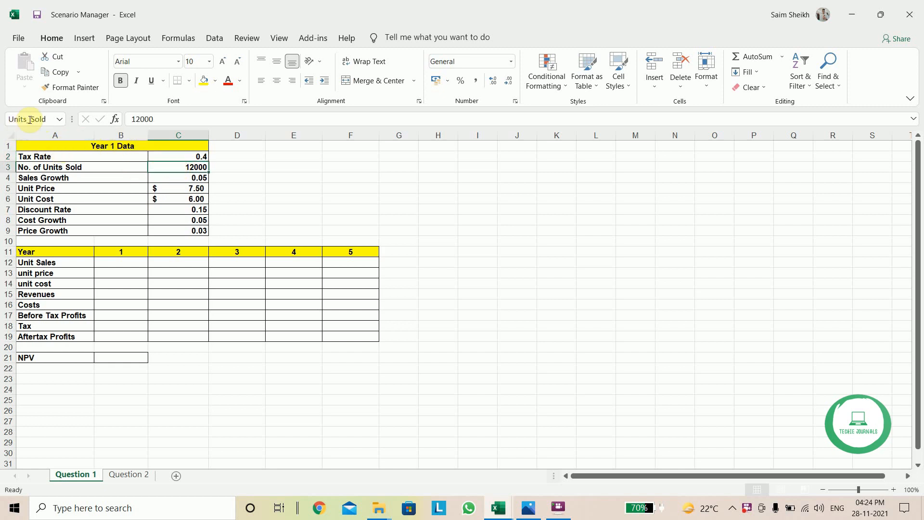
{"action": "left_click", "coordinate": [189, 179]}
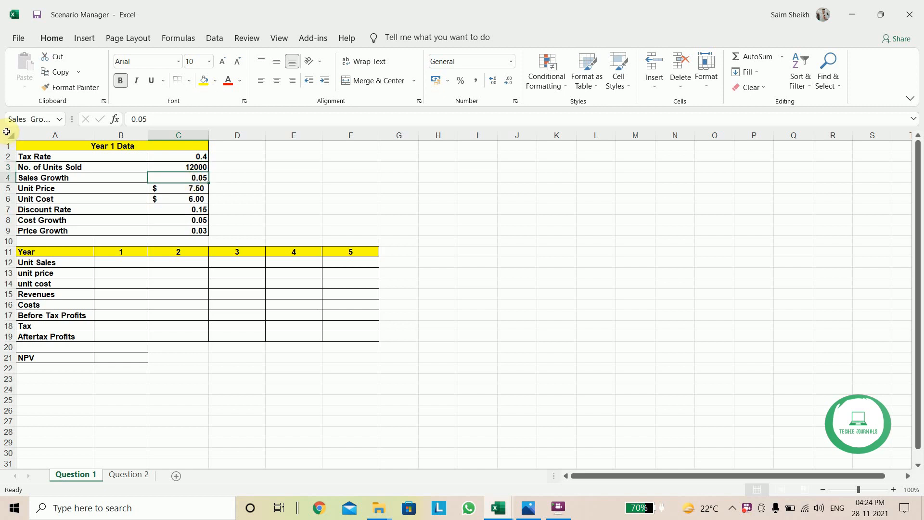
{"action": "left_click", "coordinate": [193, 189]}
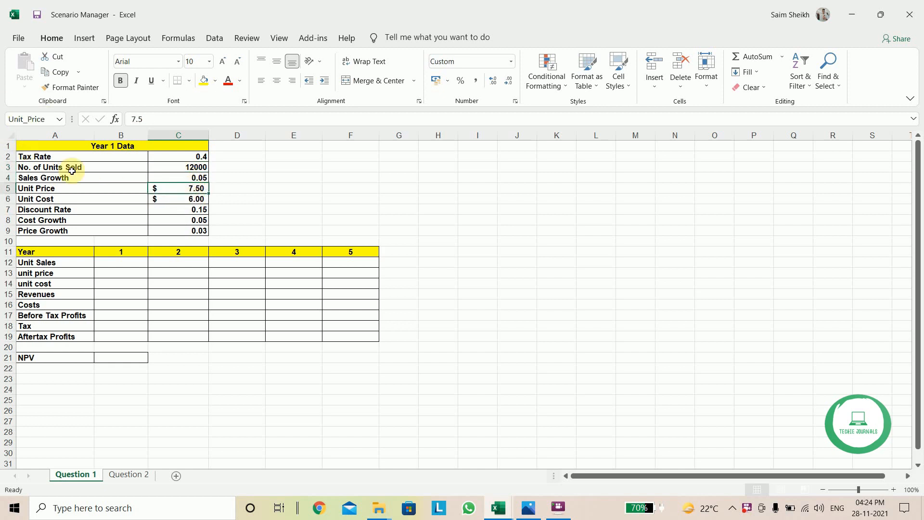
{"action": "left_click", "coordinate": [166, 198]}
{"action": "left_click", "coordinate": [174, 208]}
{"action": "left_click", "coordinate": [181, 219]}
{"action": "left_click", "coordinate": [183, 232]}
- Check the cell names assigned to the five years' Aftertax Profits cells and the NPV cell
{"action": "left_click", "coordinate": [113, 337]}
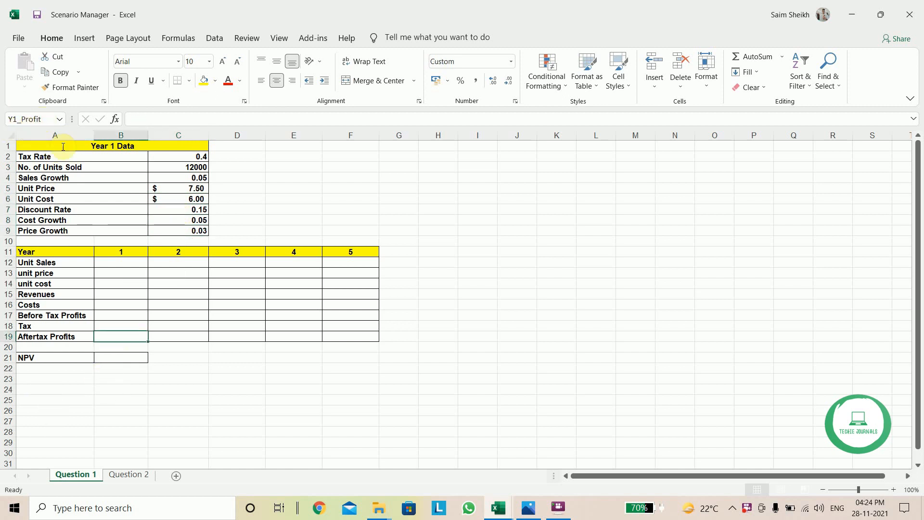
{"action": "left_click", "coordinate": [158, 341]}
{"action": "left_click", "coordinate": [240, 337]}
{"action": "left_click", "coordinate": [294, 333]}
{"action": "left_click", "coordinate": [330, 332]}
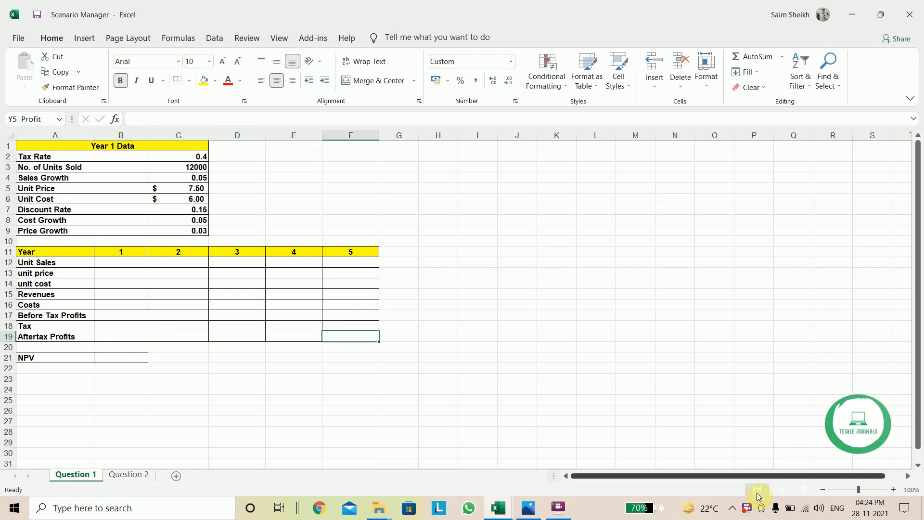
{"action": "left_click", "coordinate": [749, 508]}
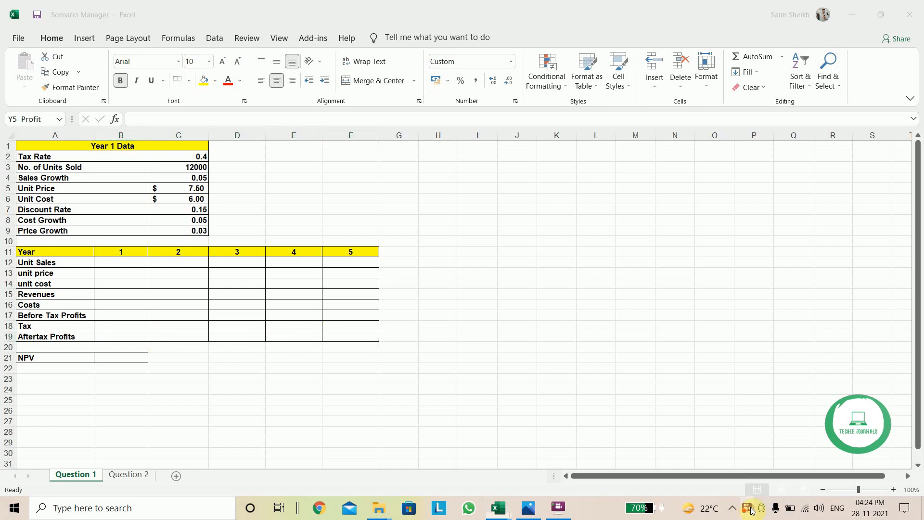
{"action": "left_click", "coordinate": [124, 359]}
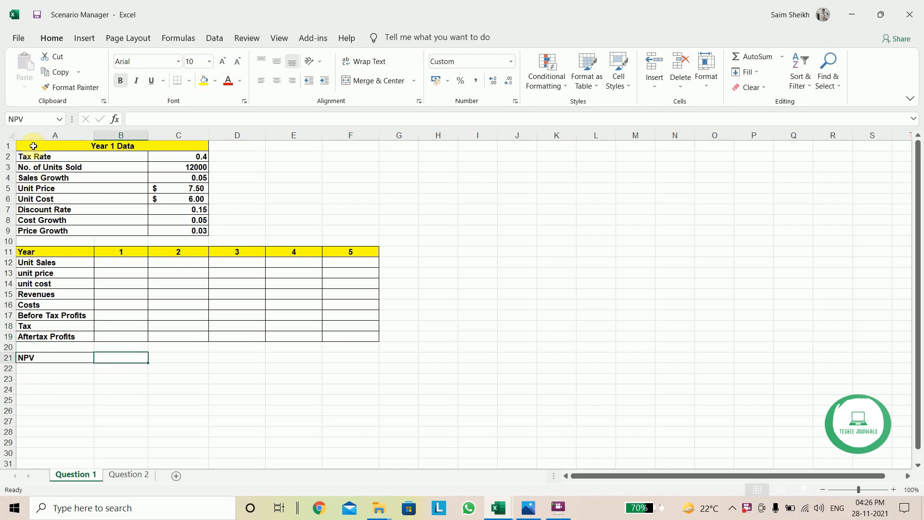
- Link Year 1 Unit Sales in B12 to the No. of Units Sold input cell with a formula
{"action": "left_click", "coordinate": [121, 263]}
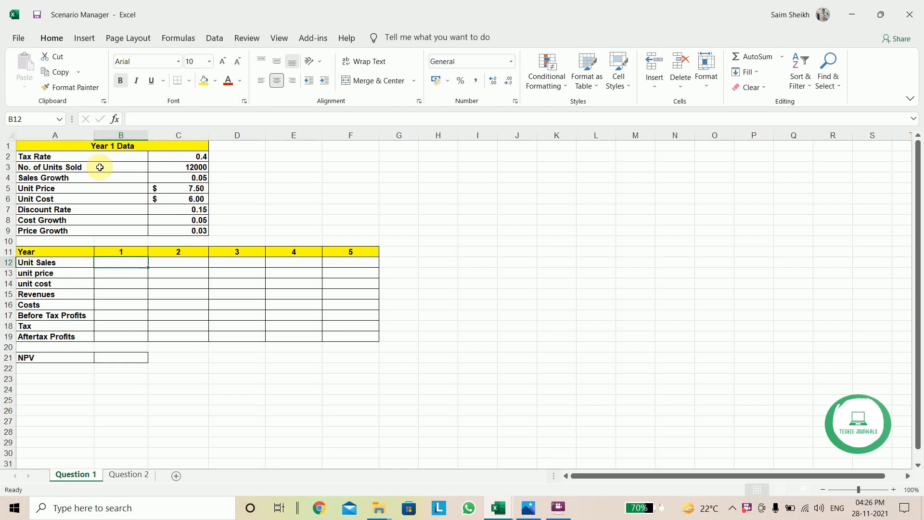
{"action": "left_click", "coordinate": [192, 168]}
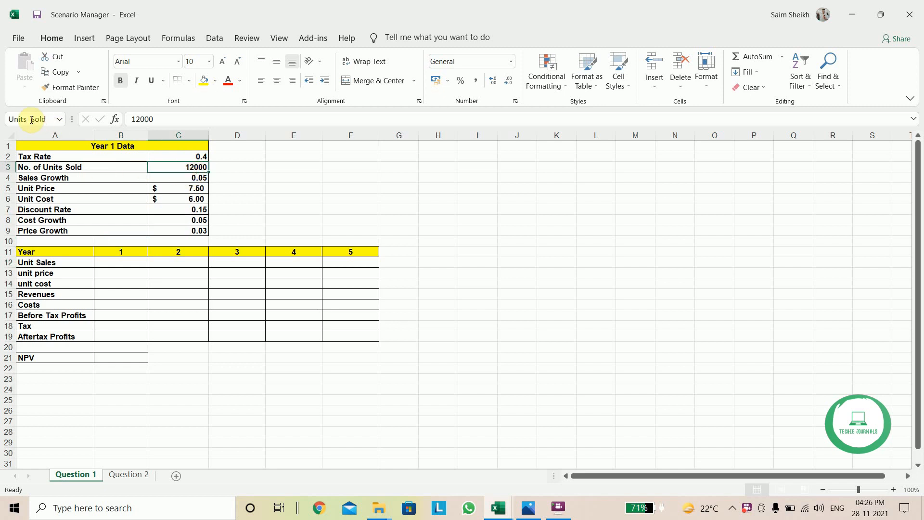
{"action": "left_click", "coordinate": [121, 263]}
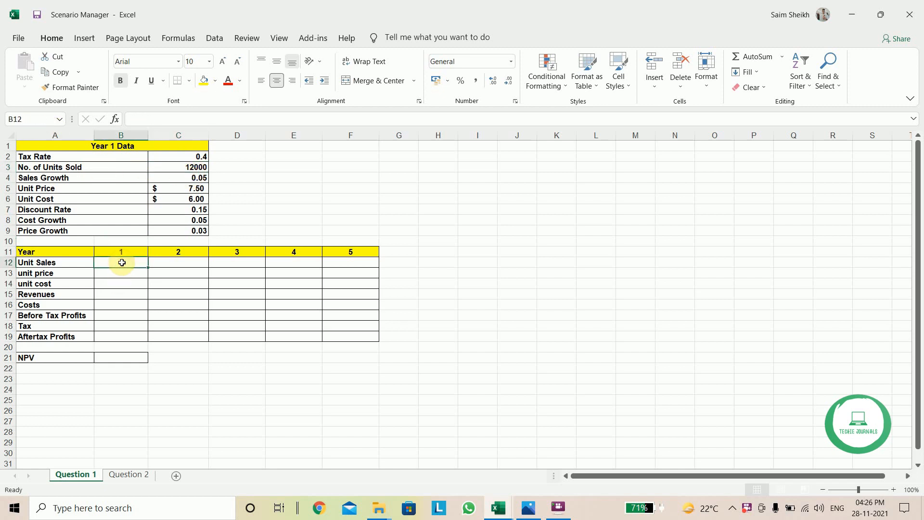
{"action": "type", "text": "="}
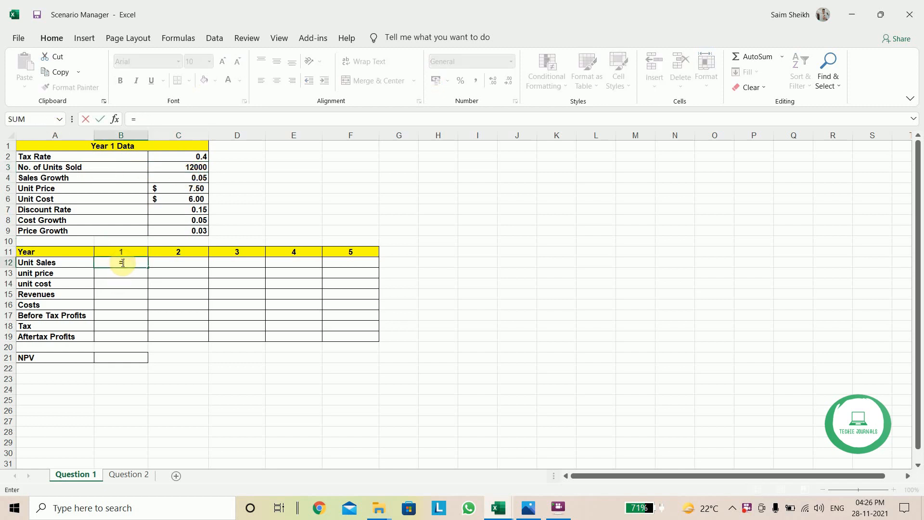
{"action": "left_click", "coordinate": [194, 167]}
{"action": "key", "text": "Return"}
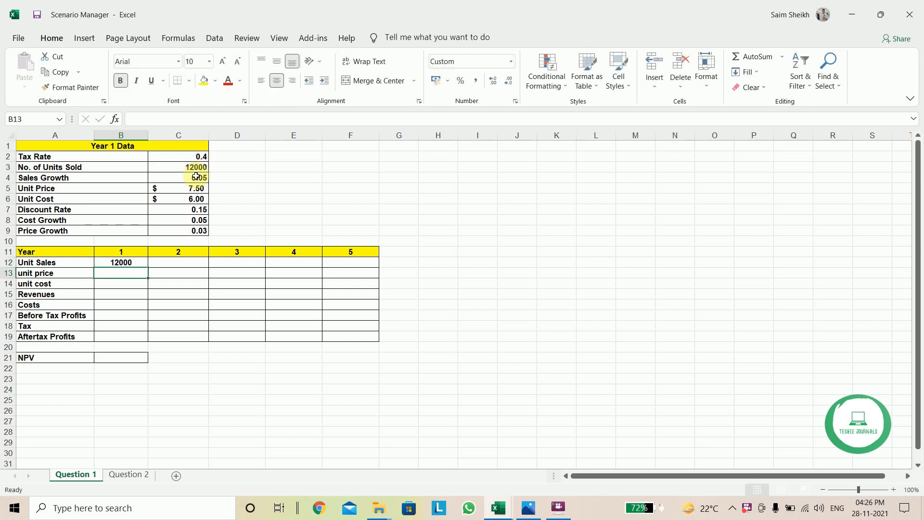
- Fill in the Year 1 unit price in B13 with =Unit_Price and the unit cost in B14 with =C6
{"action": "left_click", "coordinate": [183, 112]}
{"action": "type", "text": "="}
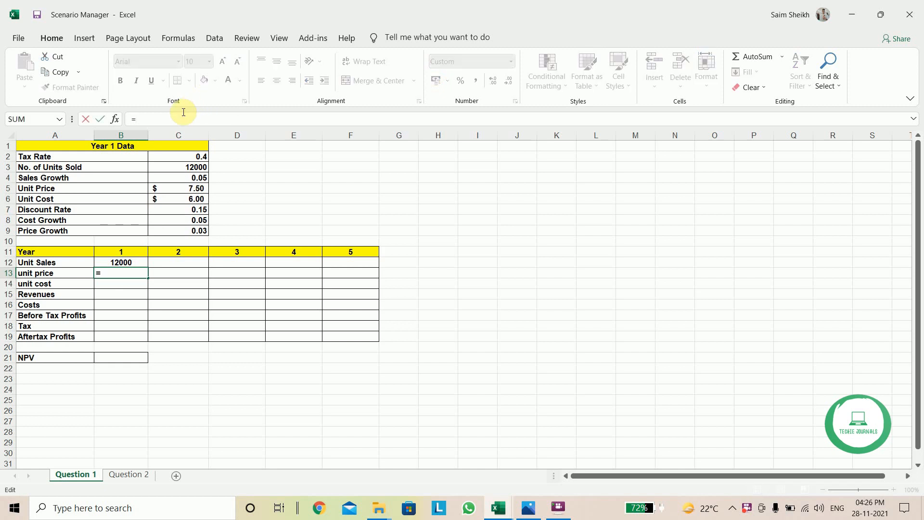
{"action": "left_click", "coordinate": [189, 188]}
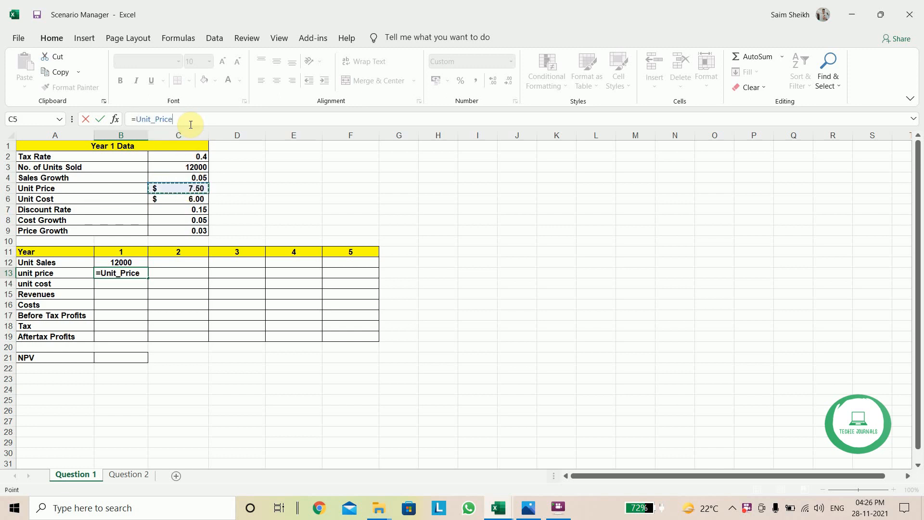
{"action": "key", "text": "Return"}
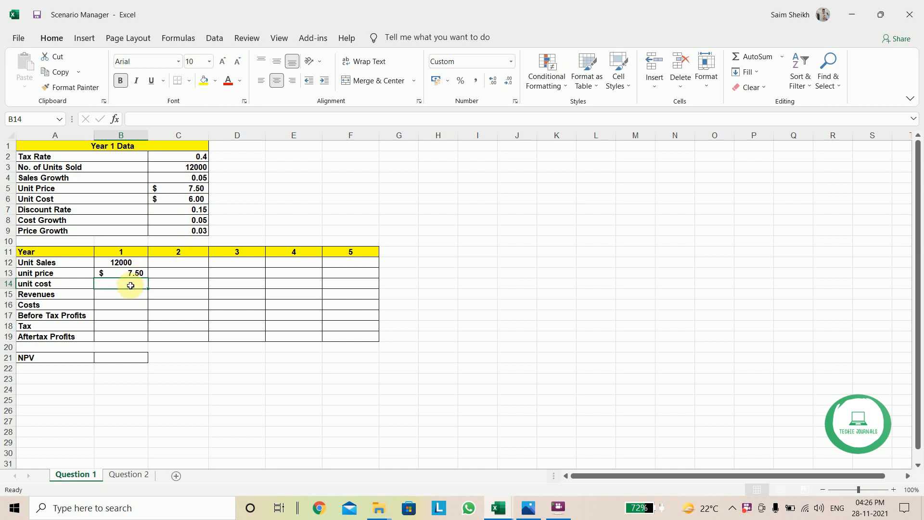
{"action": "type", "text": "="}
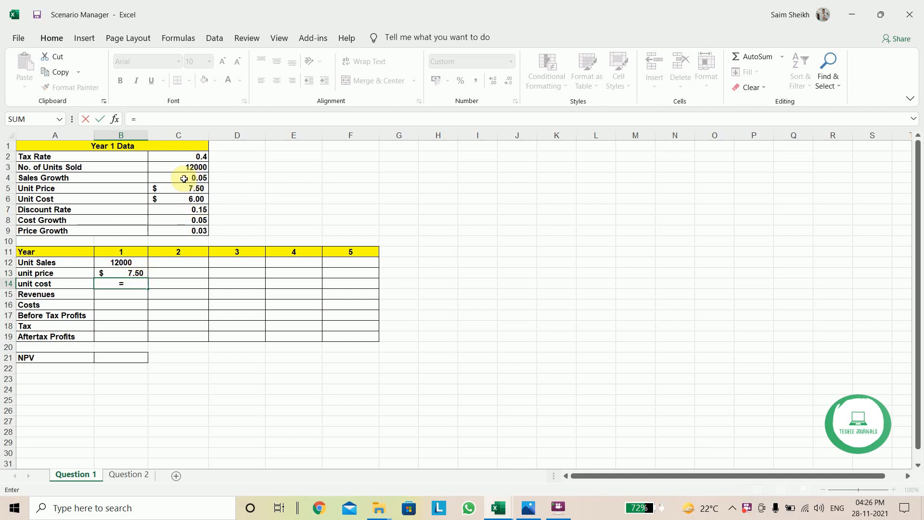
{"action": "left_click", "coordinate": [193, 199]}
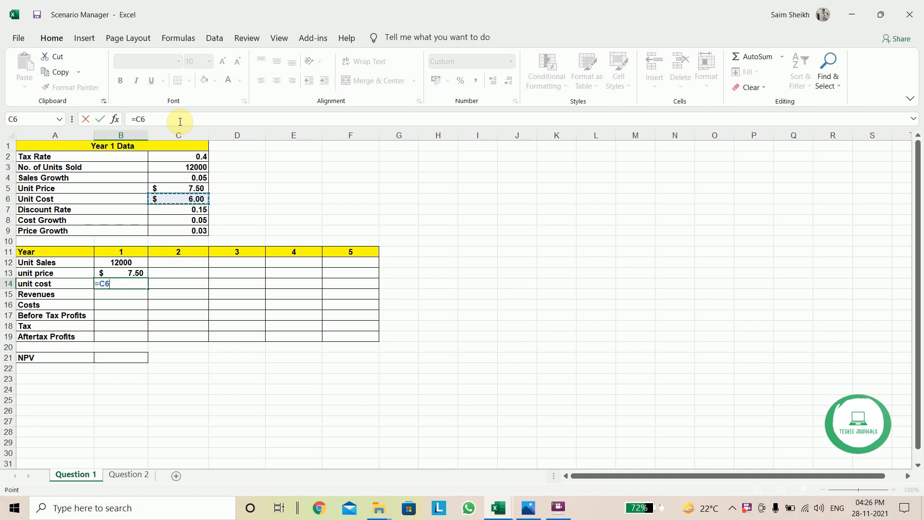
{"action": "key", "text": "Return"}
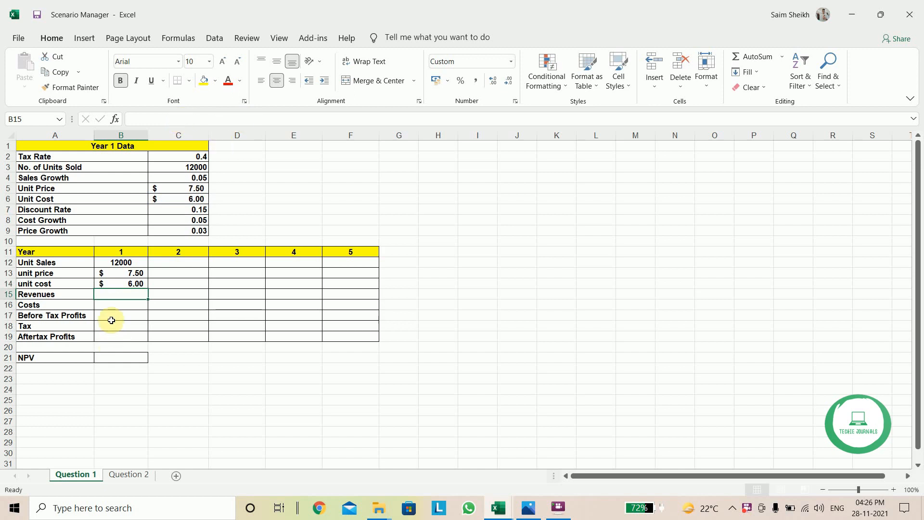
- Calculate Year 1 Revenues in B15 with the formula =B12*B13
{"action": "left_click", "coordinate": [158, 122]}
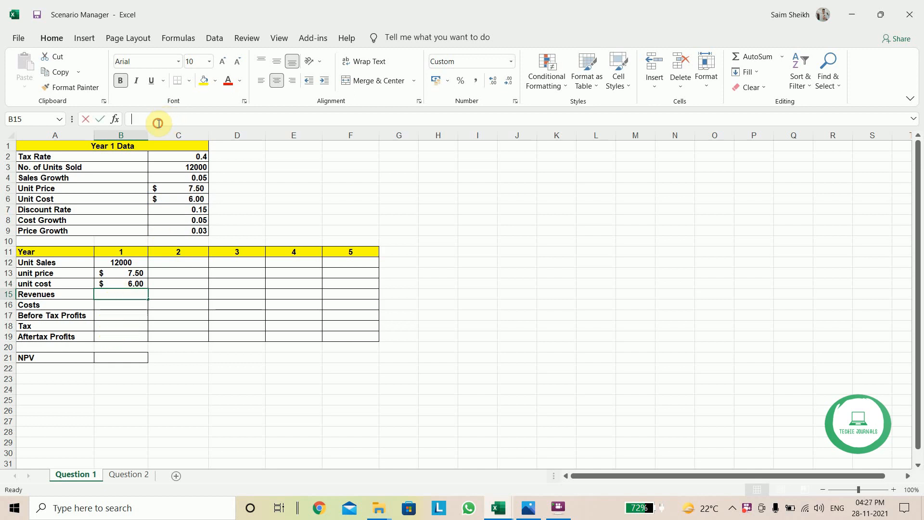
{"action": "type", "text": "="}
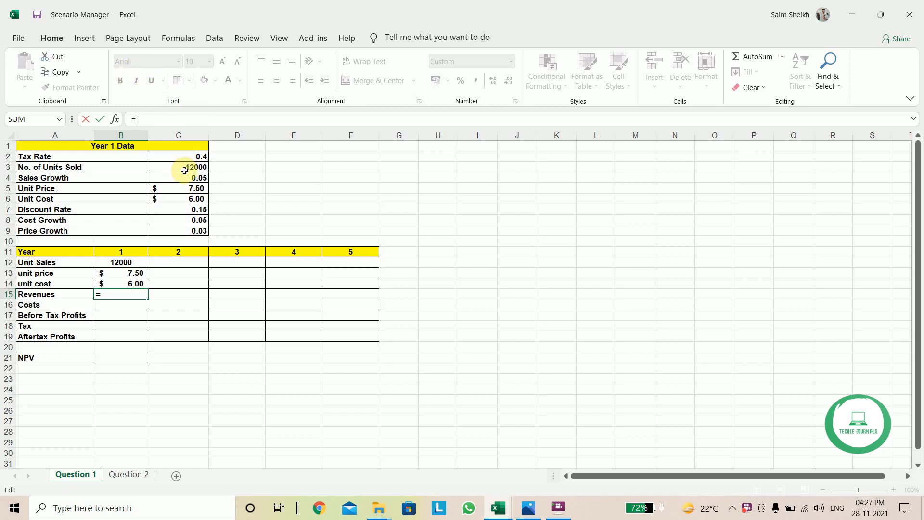
{"action": "left_click", "coordinate": [125, 263]}
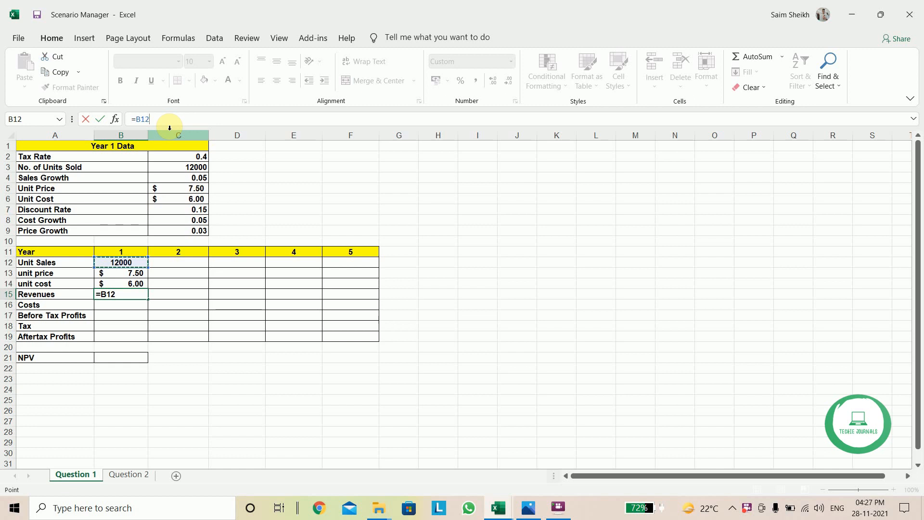
{"action": "type", "text": "*"}
{"action": "left_click", "coordinate": [130, 275]}
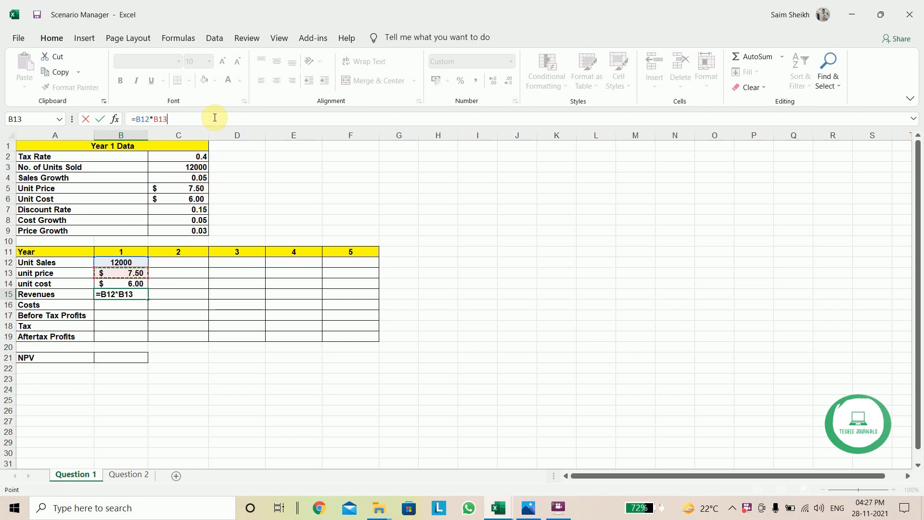
{"action": "key", "text": "Return"}
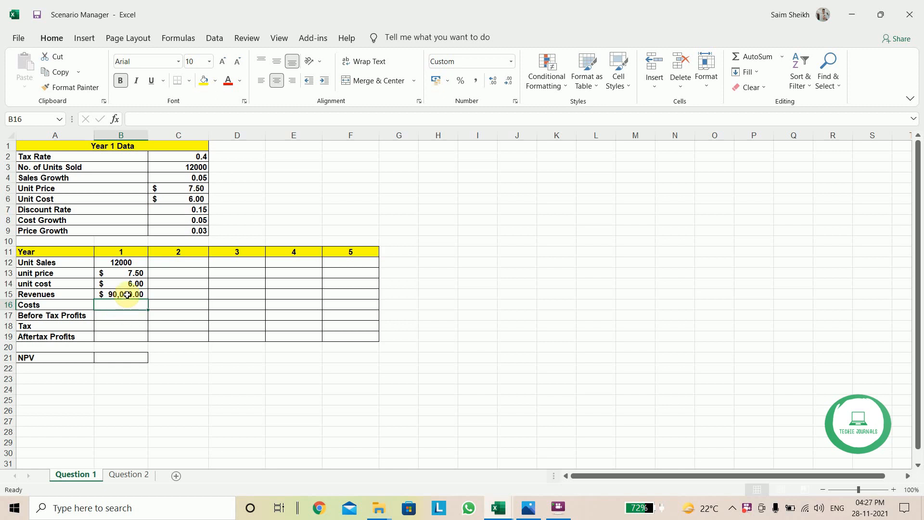
- Calculate Year 1 Costs in B16 with the formula =B12*B14
{"action": "type", "text": "="}
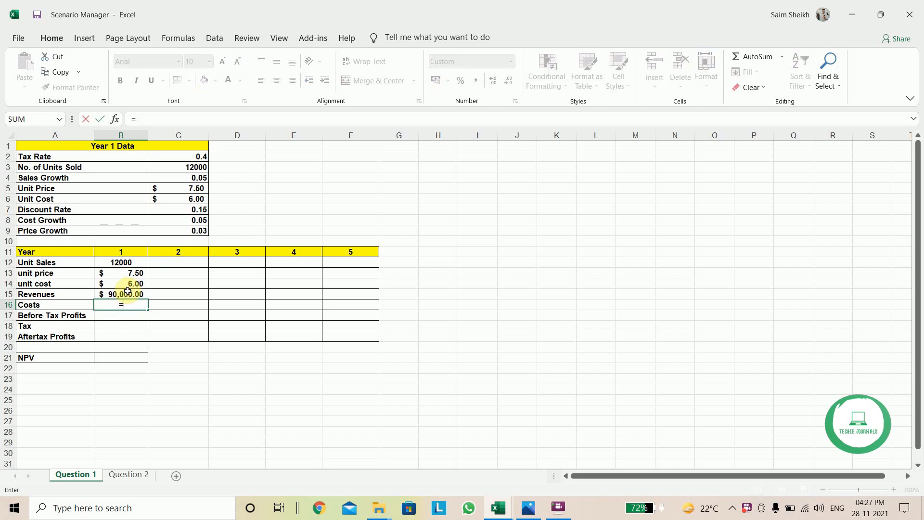
{"action": "type", "text": "B"}
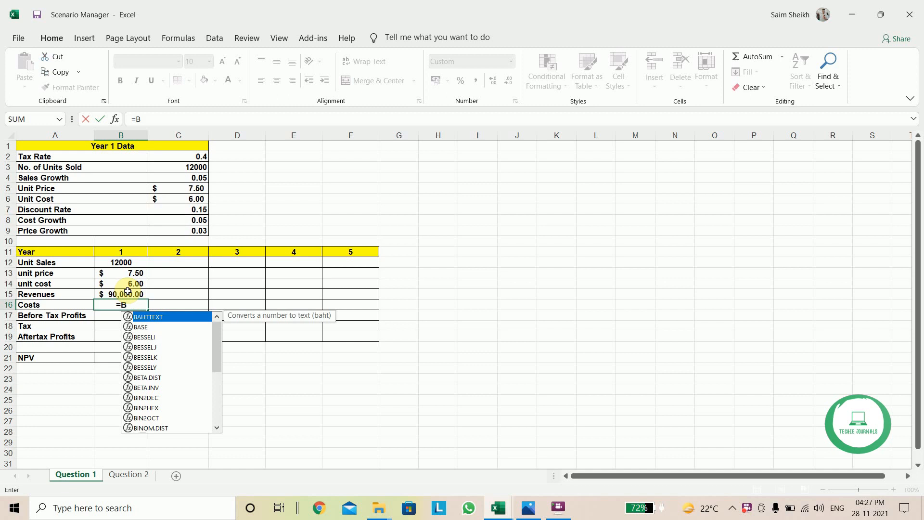
{"action": "type", "text": "12"}
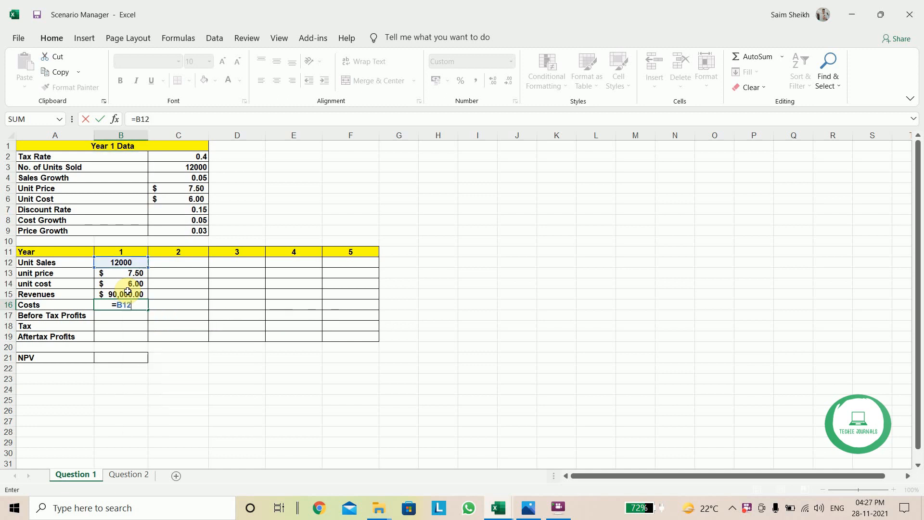
{"action": "type", "text": "*B"}
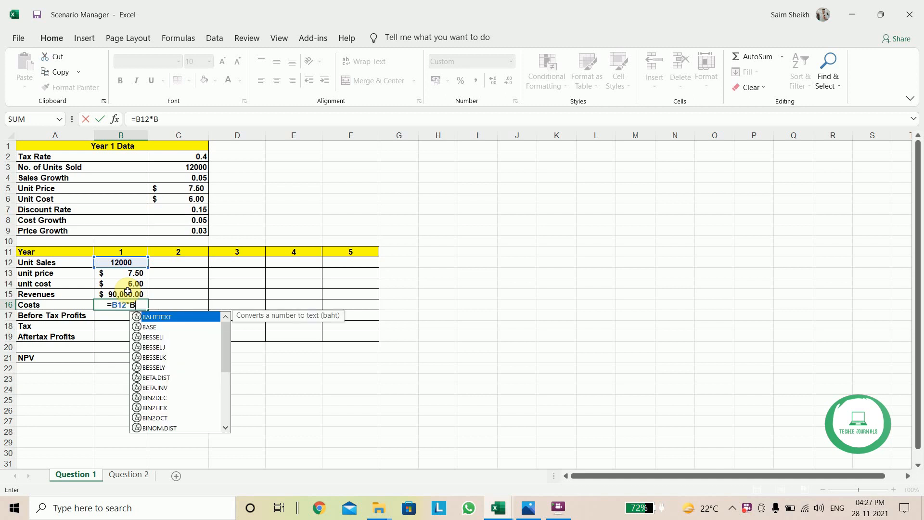
{"action": "type", "text": "14"}
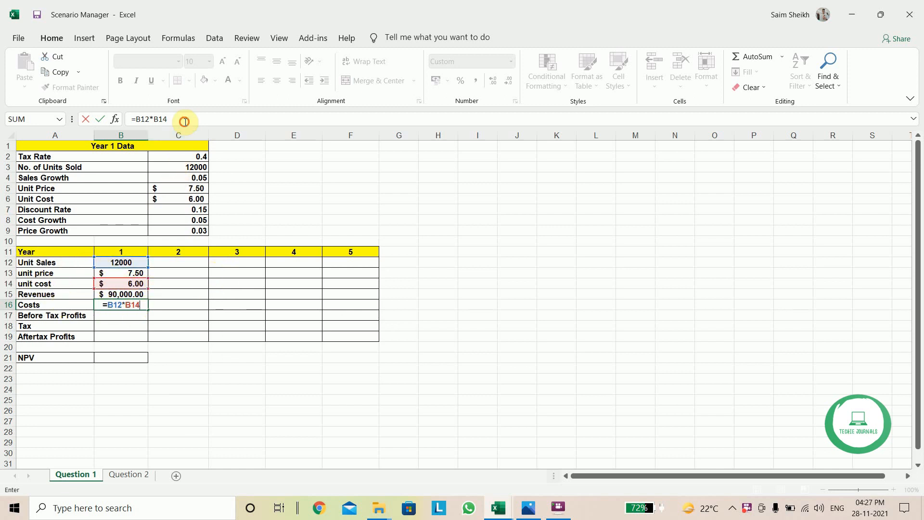
{"action": "key", "text": "Return"}
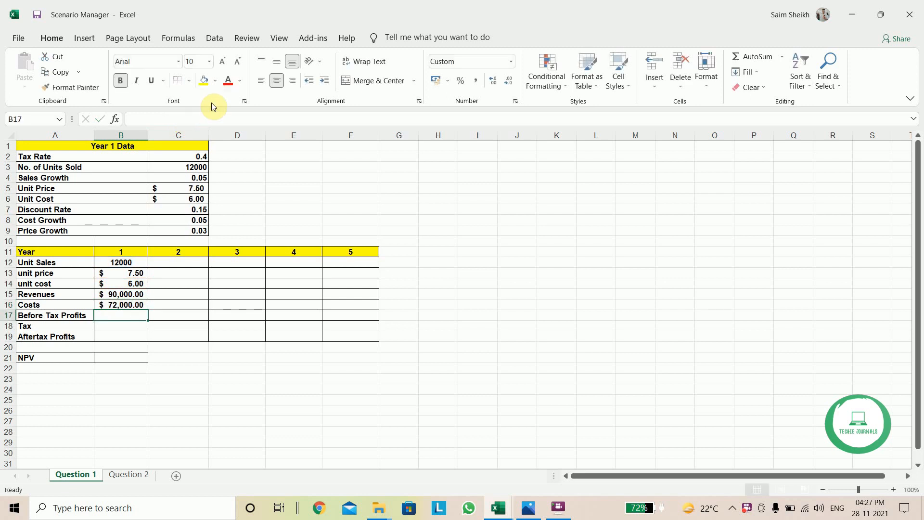
- Calculate Year 1 Before Tax Profits in B17 with the formula =B15-B16
{"action": "left_click", "coordinate": [165, 119]}
{"action": "type", "text": "="}
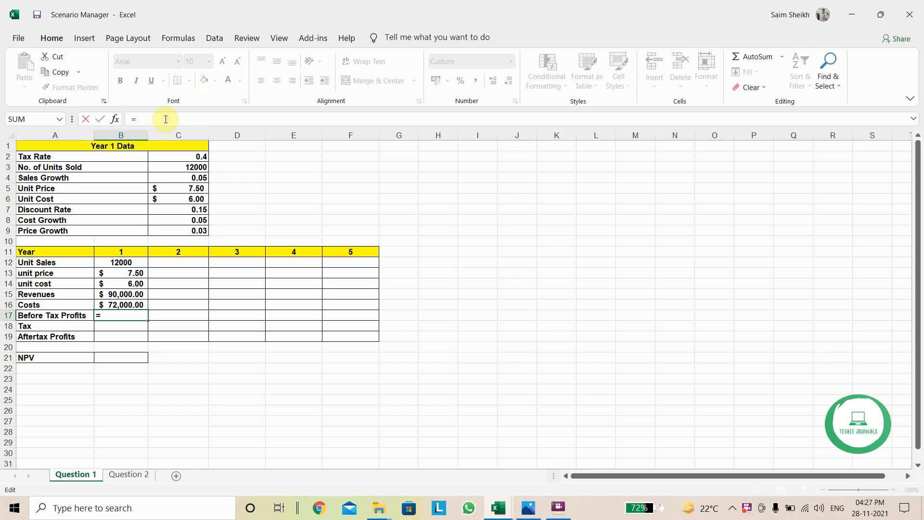
{"action": "type", "text": "B15-"}
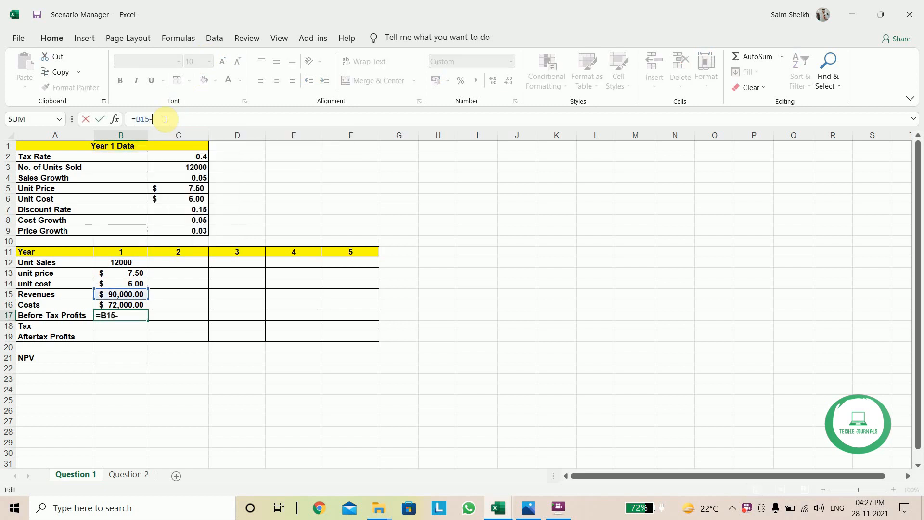
{"action": "type", "text": "B16"}
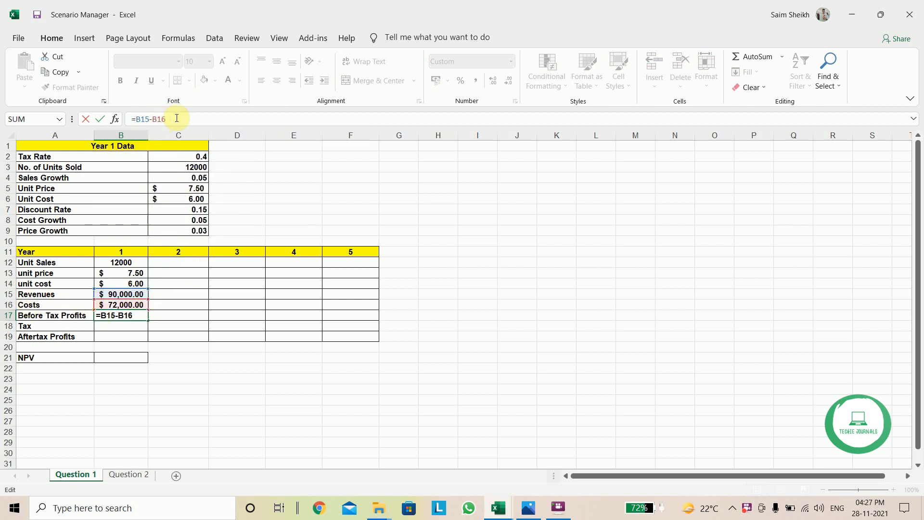
{"action": "key", "text": "Return"}
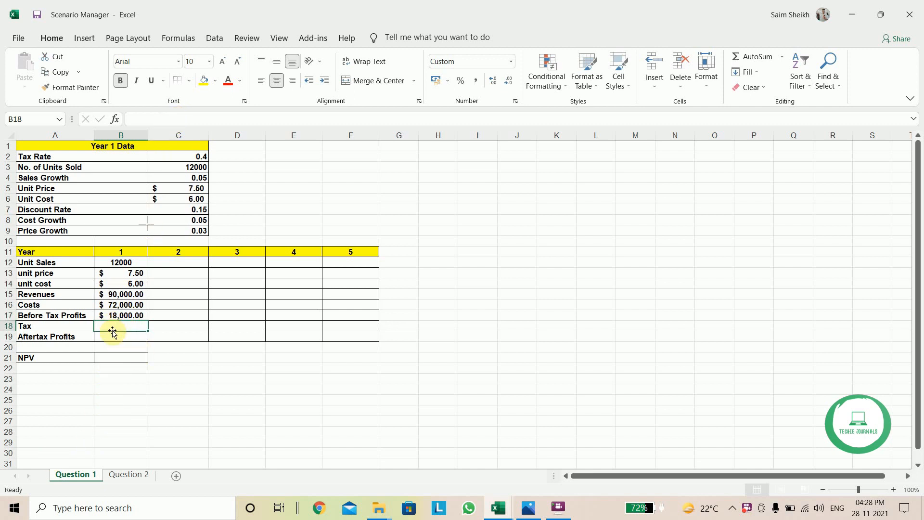
- Calculate Year 1 Tax in B18 with the formula =B17*C2
{"action": "left_click", "coordinate": [141, 116]}
{"action": "type", "text": "="}
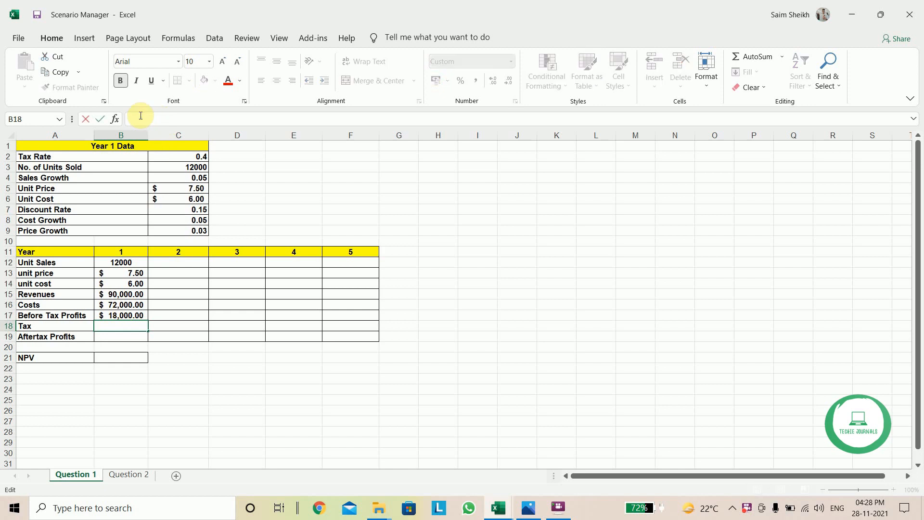
{"action": "type", "text": "B17"}
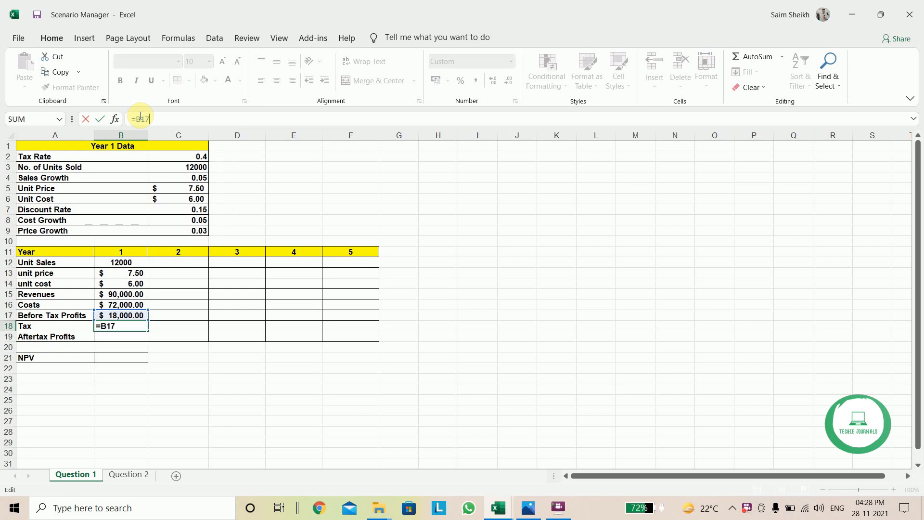
{"action": "type", "text": "*C"}
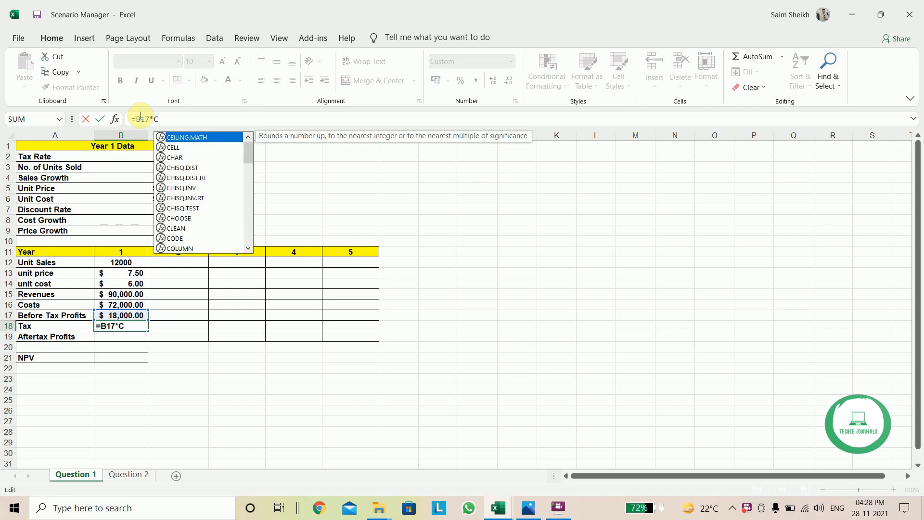
{"action": "type", "text": "2"}
{"action": "key", "text": "ctrl+Return"}
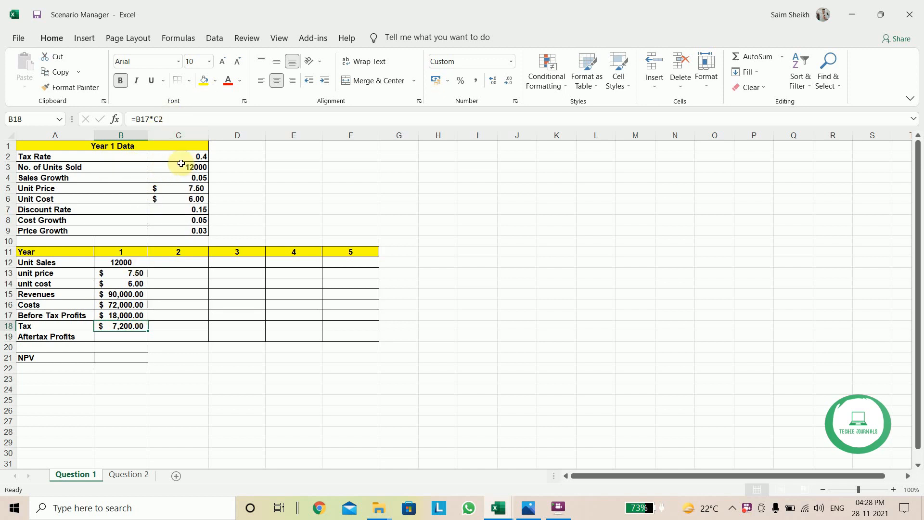
- Calculate Year 1 Aftertax Profits in B19 with the formula =B17-B18
{"action": "left_click", "coordinate": [133, 337]}
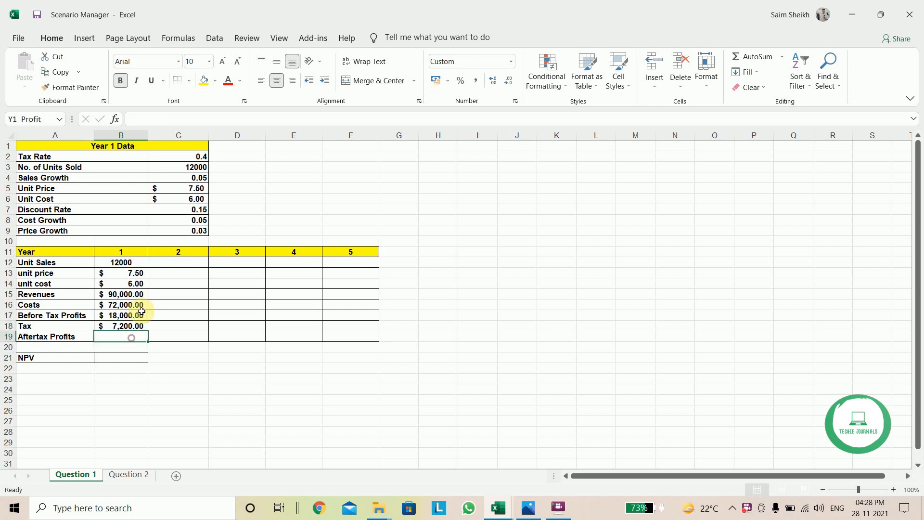
{"action": "left_click", "coordinate": [148, 121]}
{"action": "type", "text": "="}
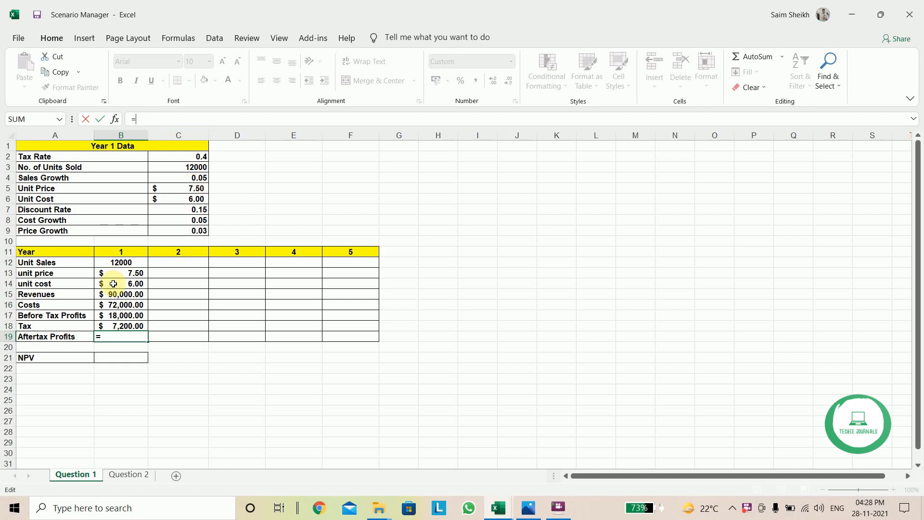
{"action": "left_click", "coordinate": [122, 318]}
{"action": "type", "text": "-"}
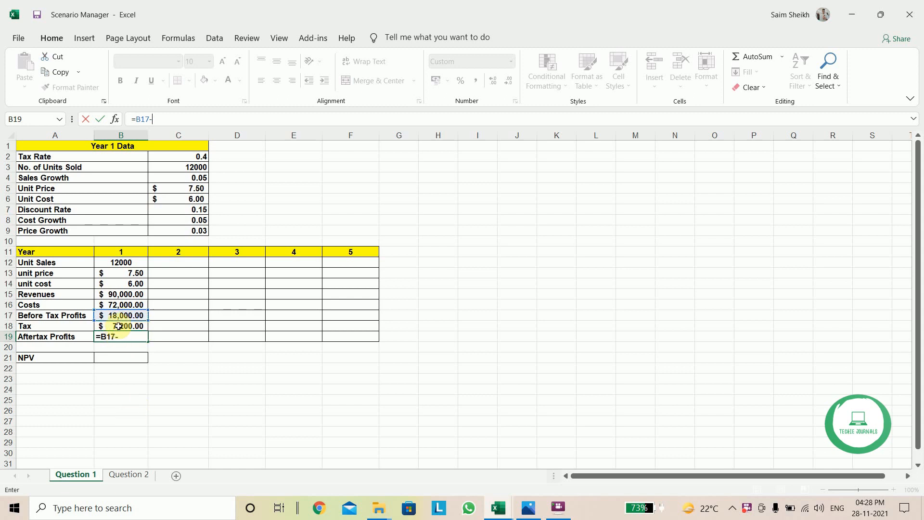
{"action": "left_click", "coordinate": [119, 326]}
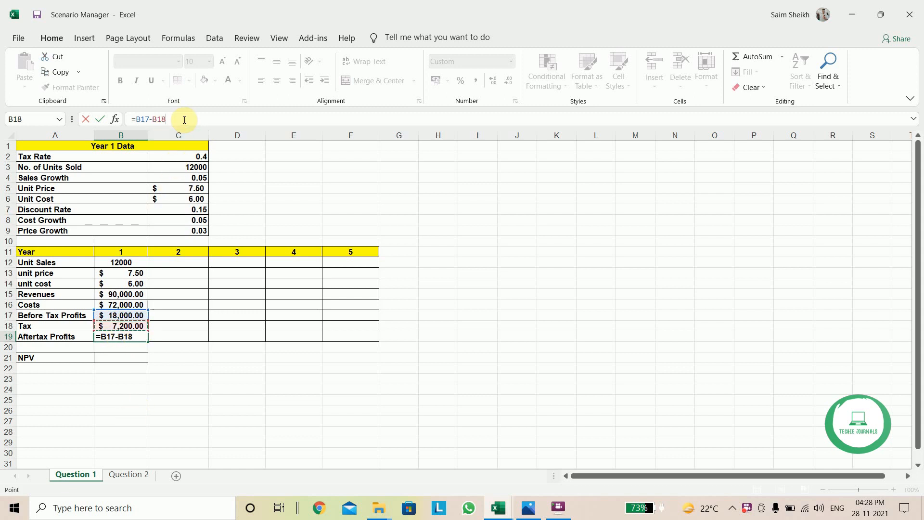
{"action": "key", "text": "Return"}
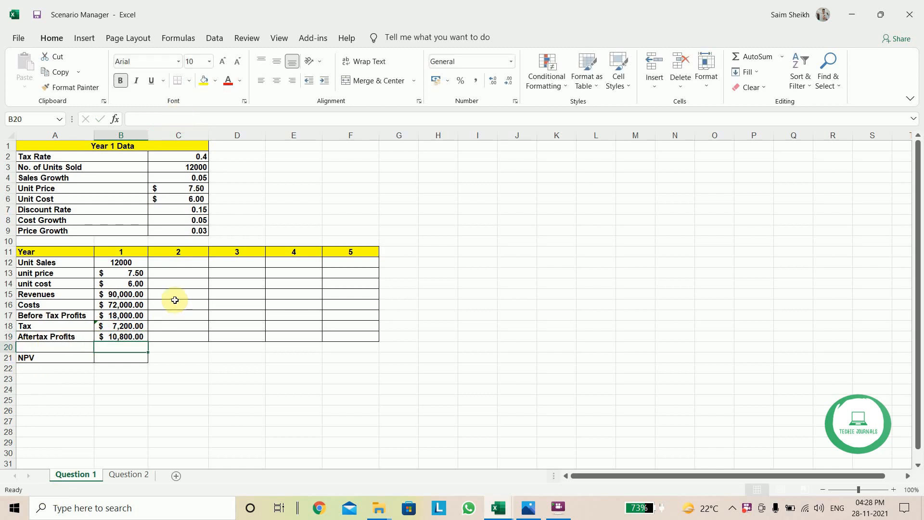
- Calculate Year 2 Unit Sales in C12 by growing Year 1 sales with the formula =B12*(1+$C$4)
{"action": "left_click", "coordinate": [161, 264]}
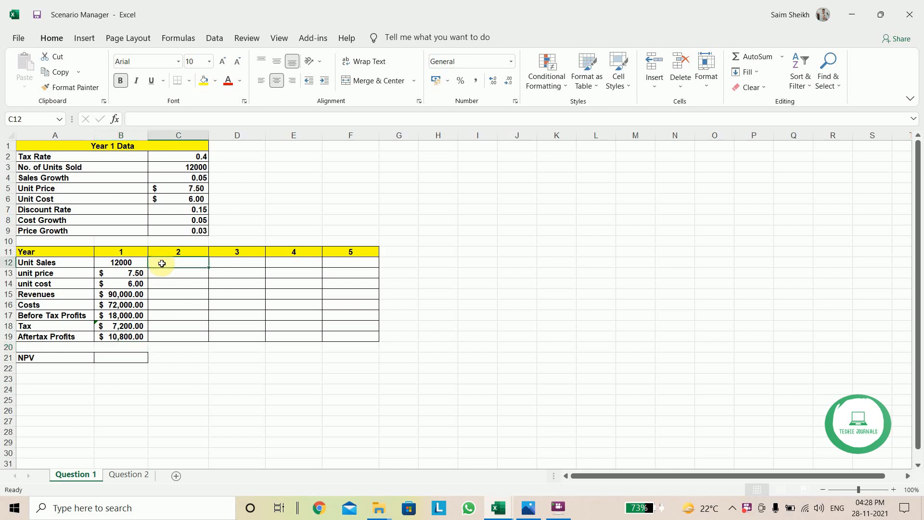
{"action": "left_click", "coordinate": [175, 117]}
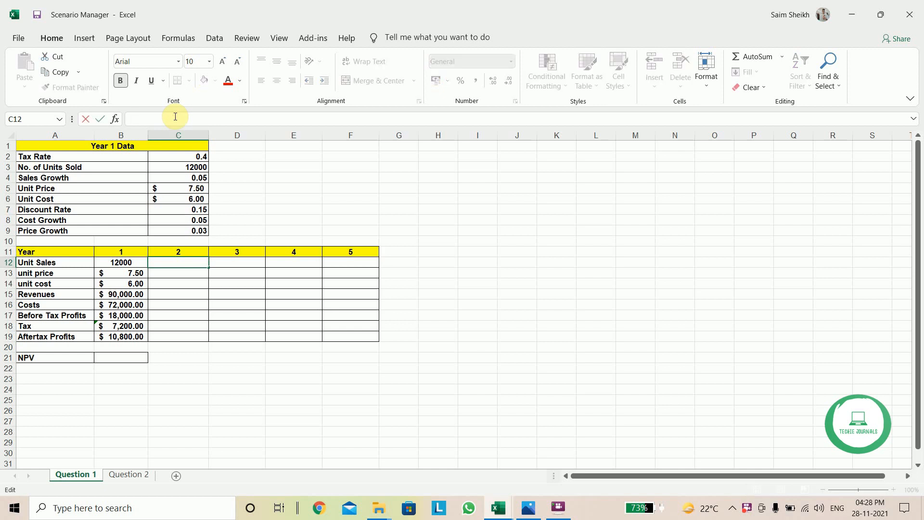
{"action": "type", "text": "="}
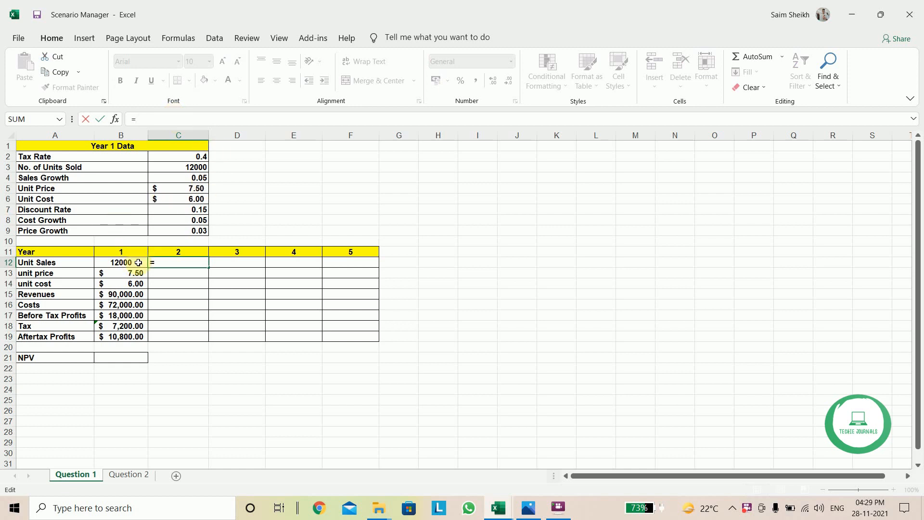
{"action": "left_click", "coordinate": [119, 263]}
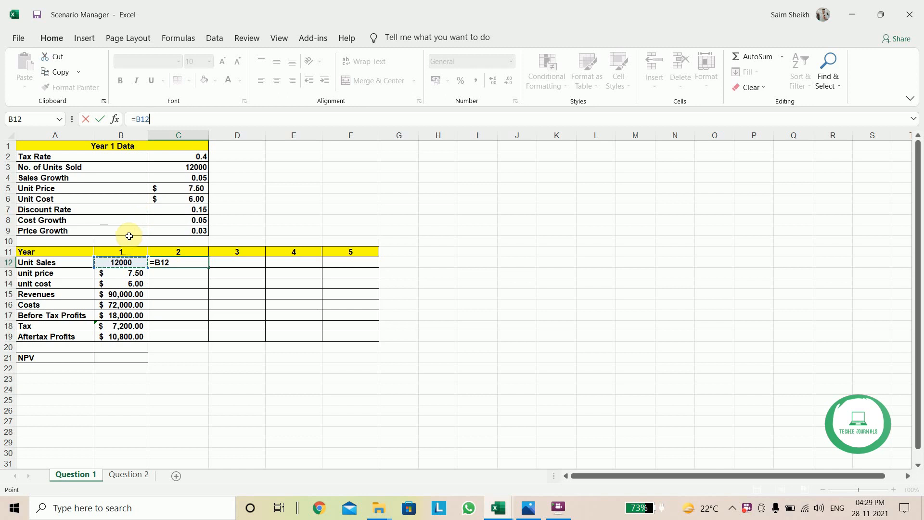
{"action": "type", "text": "*(1+$C$"}
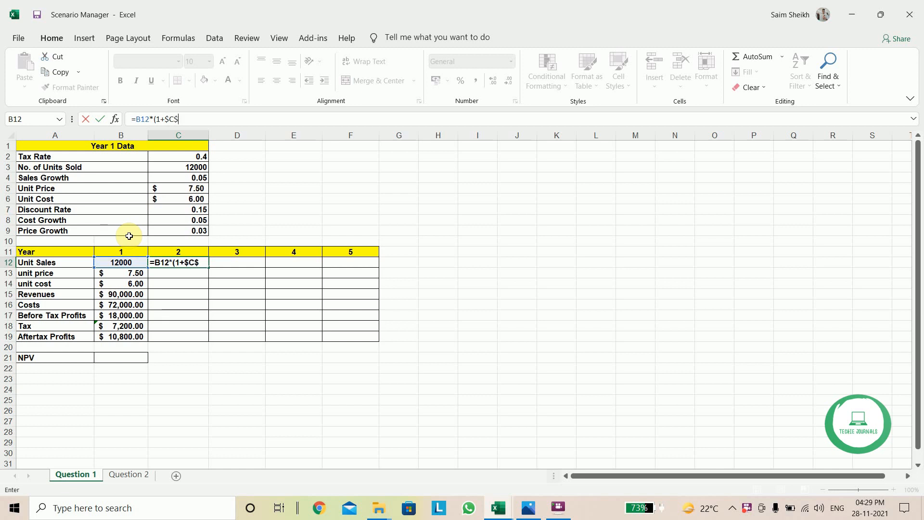
{"action": "type", "text": "4)"}
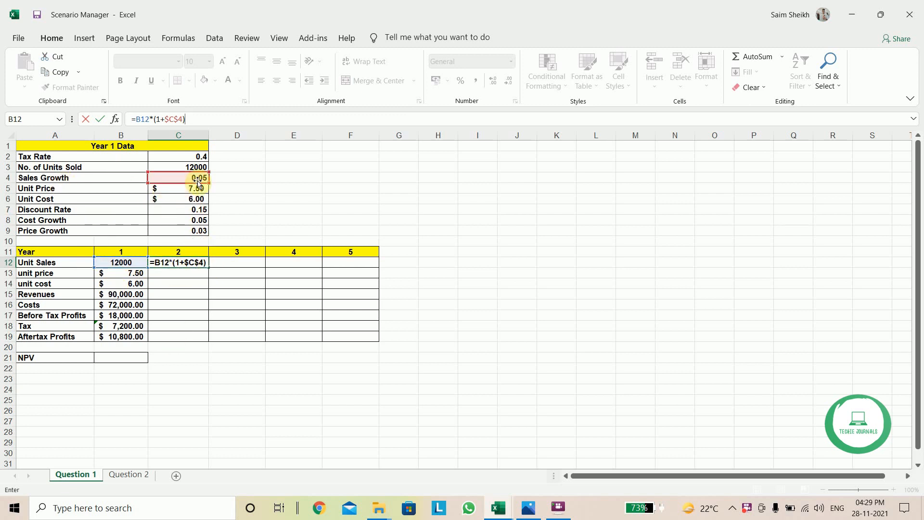
{"action": "key", "text": "Return"}
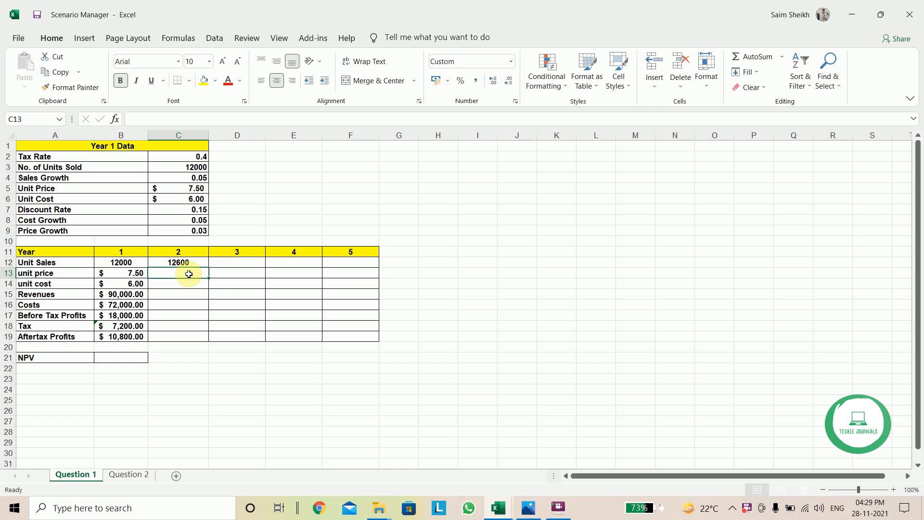
- Calculate the Year 2 unit price in C13 from the price growth rate with =B13*(1+$C$9)
{"action": "left_click", "coordinate": [164, 121]}
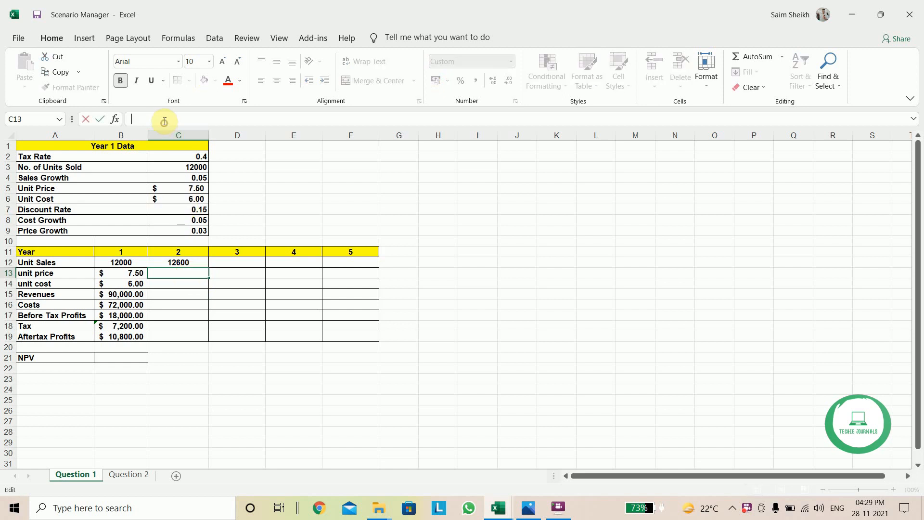
{"action": "type", "text": "="}
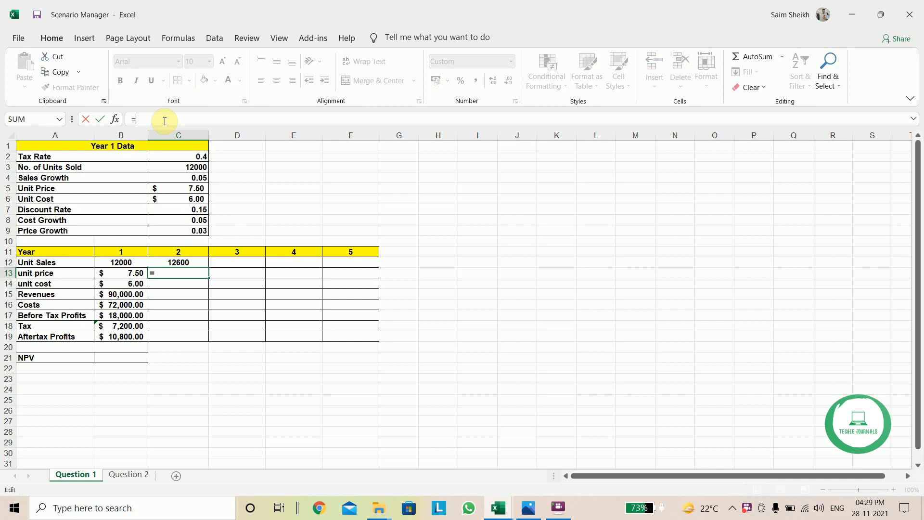
{"action": "type", "text": "B13*(1+"}
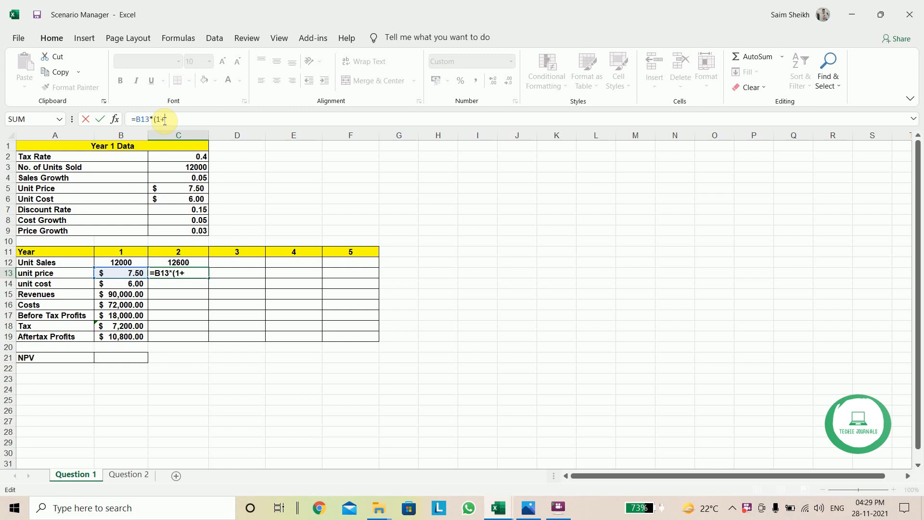
{"action": "type", "text": "$C$9"}
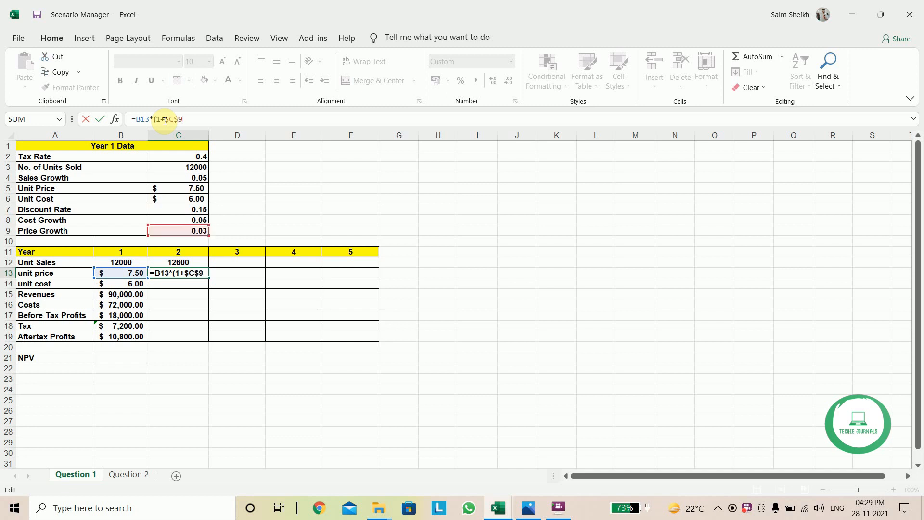
{"action": "key", "text": "Return"}
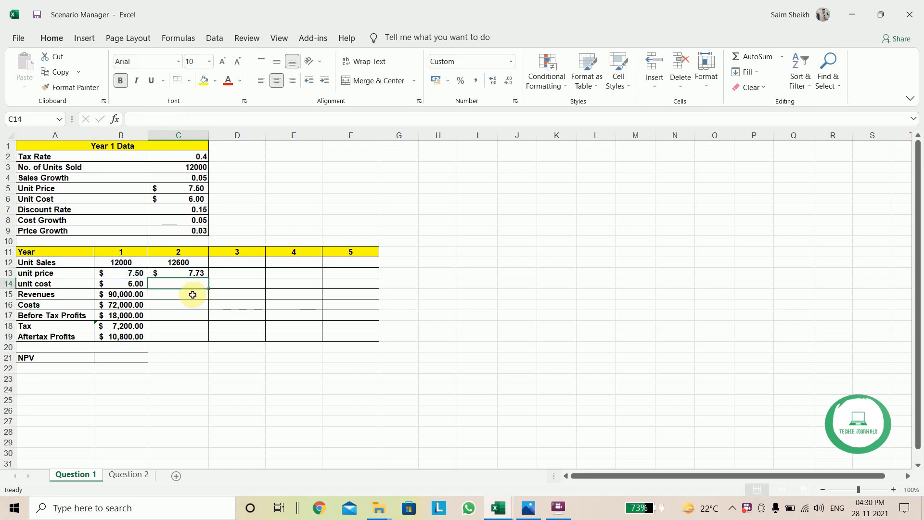
- Calculate the Year 2 unit cost in C14 from the cost growth rate with =B14*(1+$C$8)
{"action": "left_click", "coordinate": [177, 118]}
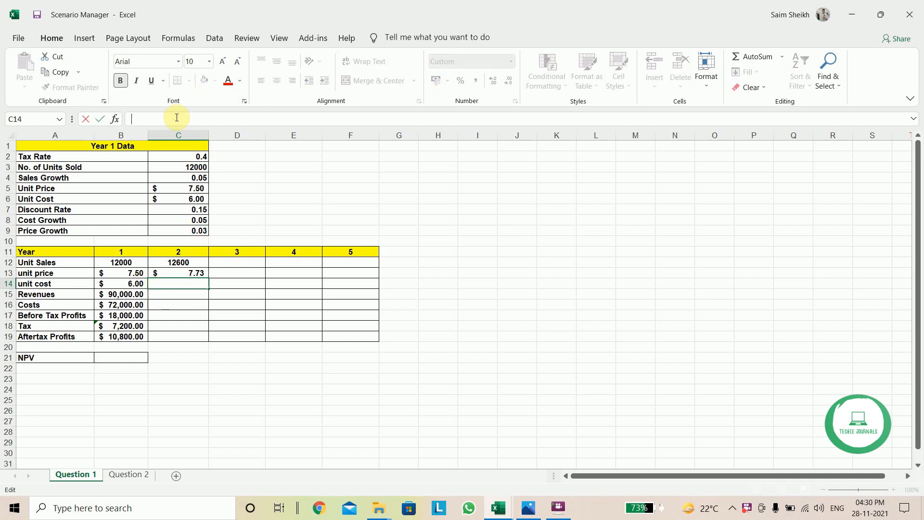
{"action": "type", "text": "="}
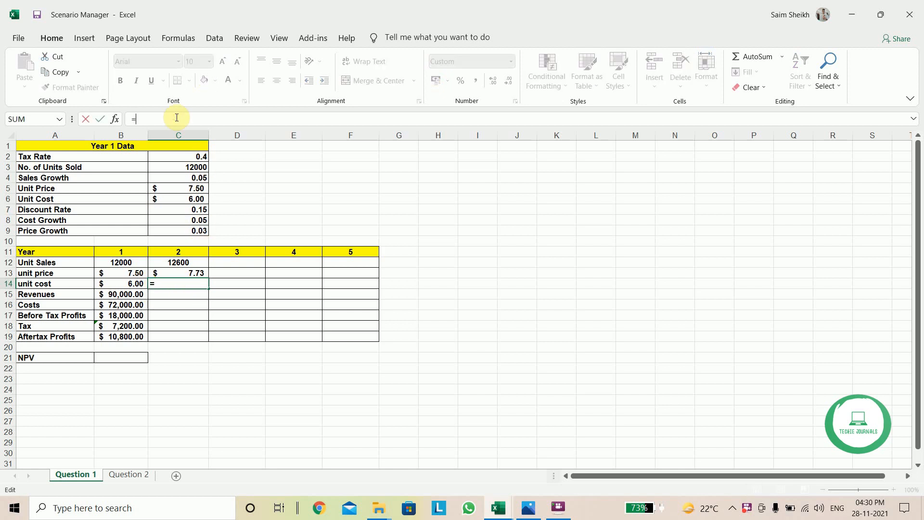
{"action": "type", "text": "B14"}
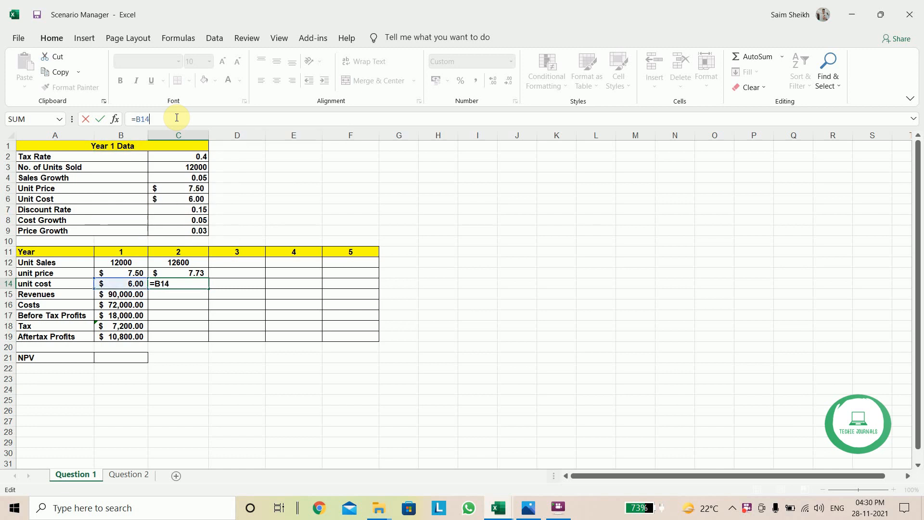
{"action": "type", "text": "*(1+$C$8"}
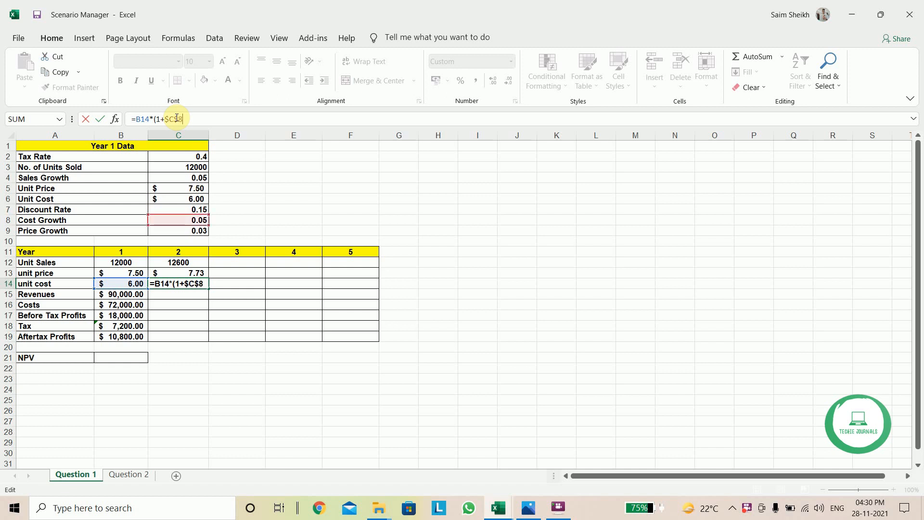
{"action": "type", "text": ")"}
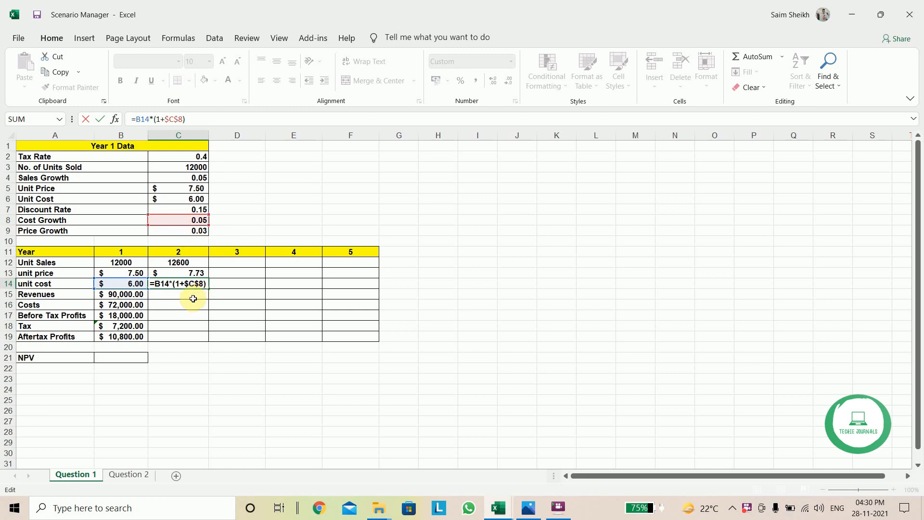
{"action": "key", "text": "Return"}
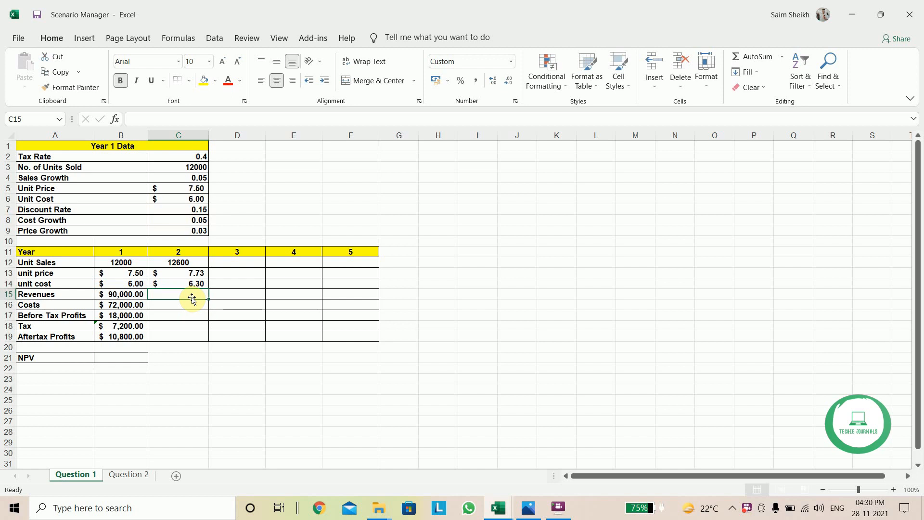
- Calculate Year 2 Revenues in C15 with the formula =C12*C13
{"action": "type", "text": "=C"}
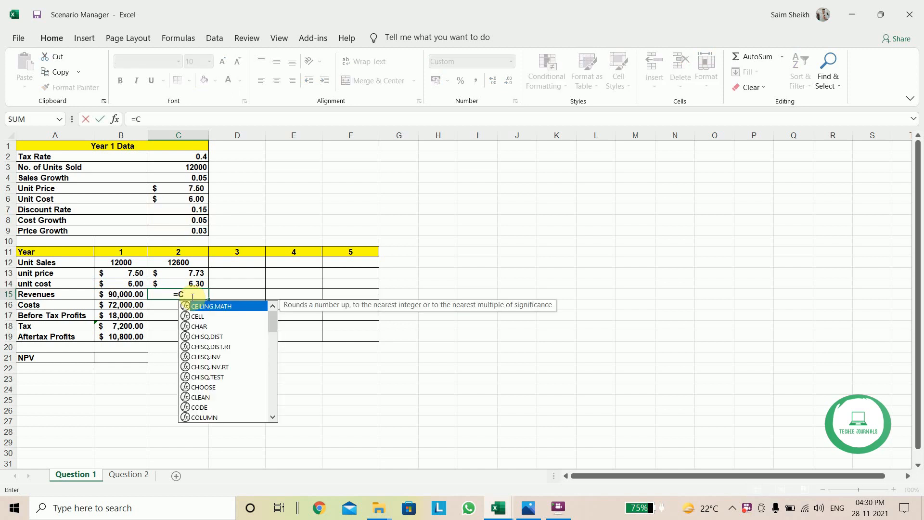
{"action": "type", "text": "12"}
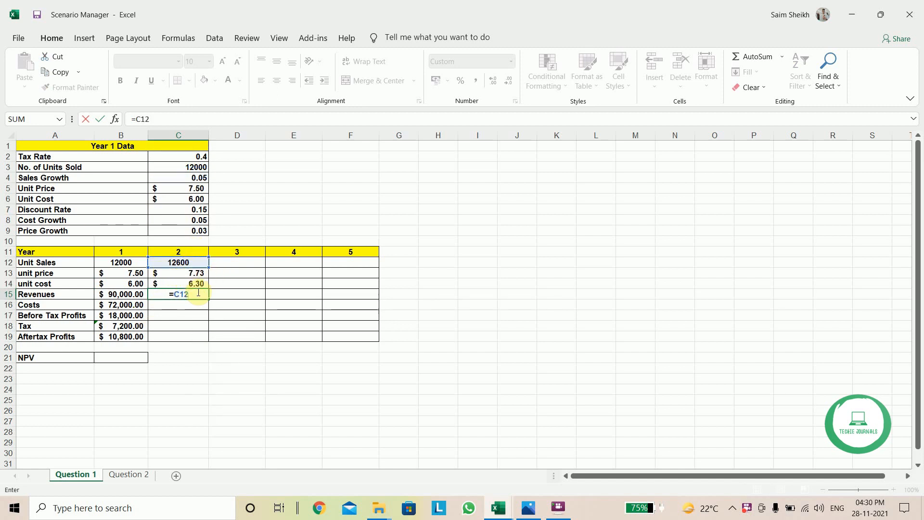
{"action": "type", "text": "*"}
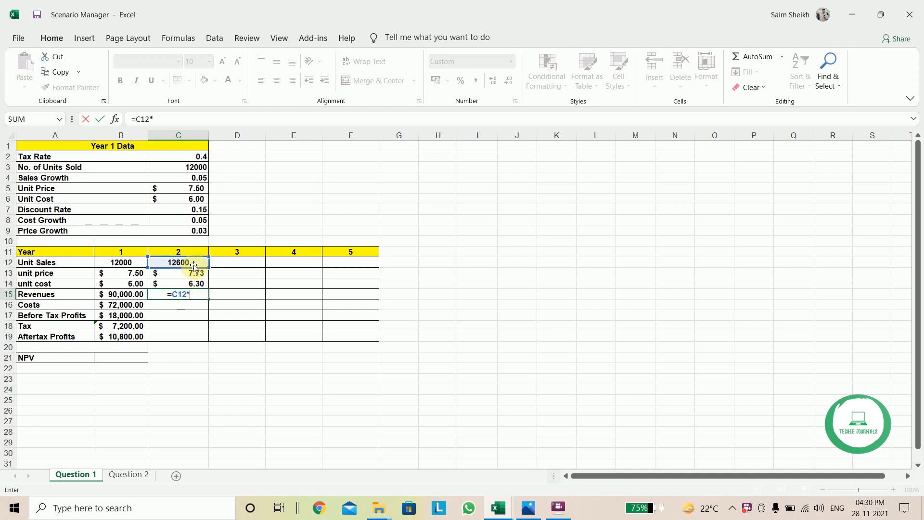
{"action": "left_click", "coordinate": [183, 275]}
{"action": "key", "text": "Return"}
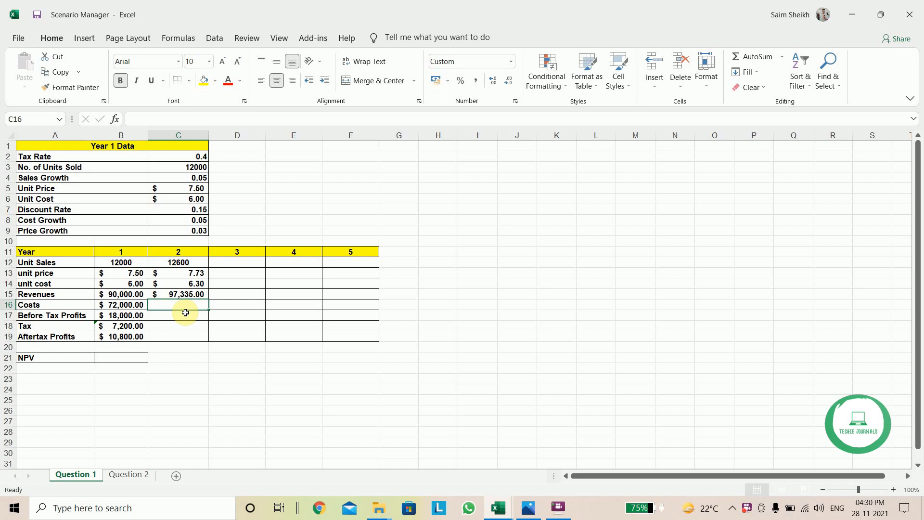
- Calculate Year 2 Costs in C16 by multiplying unit sales by unit cost with the formula =C12*C14
{"action": "left_click", "coordinate": [142, 305]}
{"action": "left_click", "coordinate": [172, 305]}
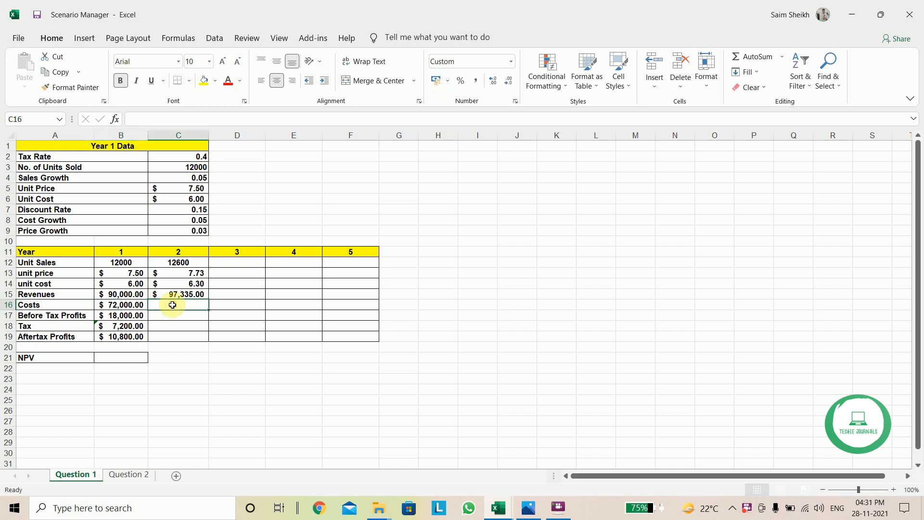
{"action": "left_click", "coordinate": [179, 121]}
{"action": "type", "text": "="}
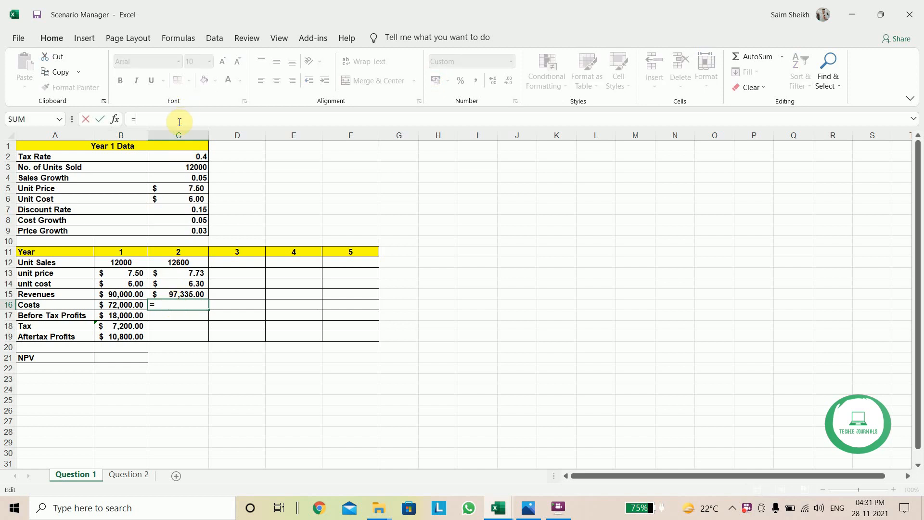
{"action": "type", "text": "C12"}
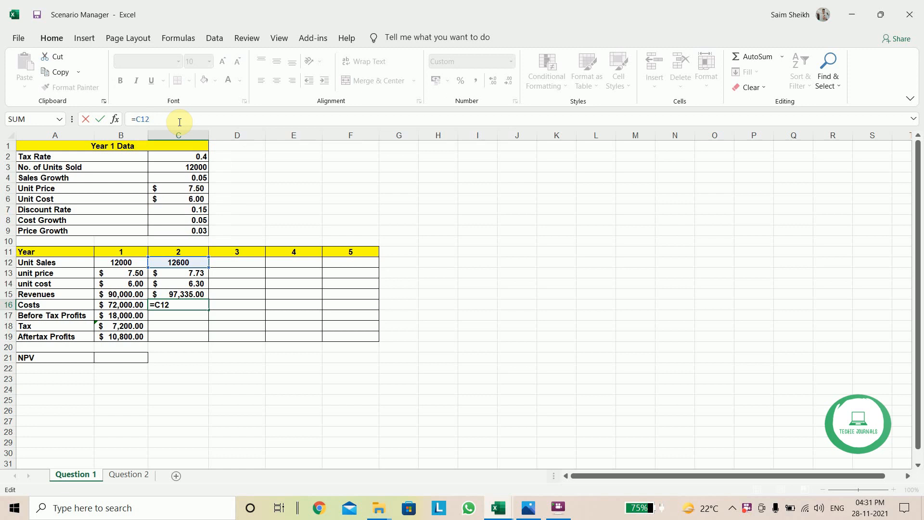
{"action": "type", "text": "*C14"}
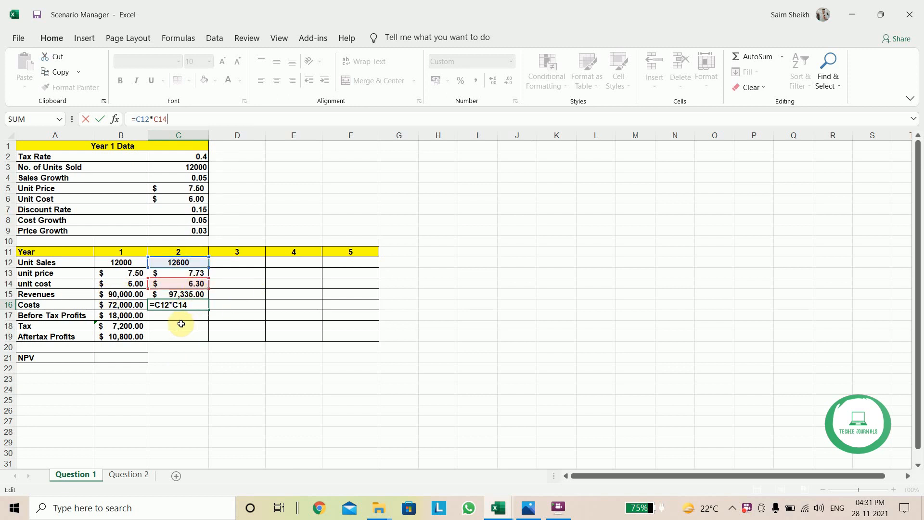
{"action": "key", "text": "ctrl+Return"}
{"action": "key", "text": "Return"}
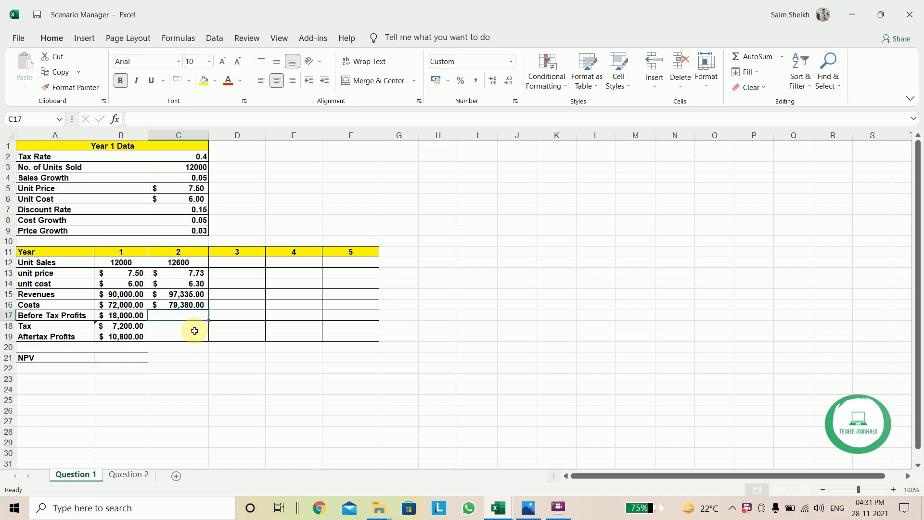
- Calculate Year 2 Before Tax Profits in C17 as revenues minus costs with =C15-C16
{"action": "type", "text": "=C"}
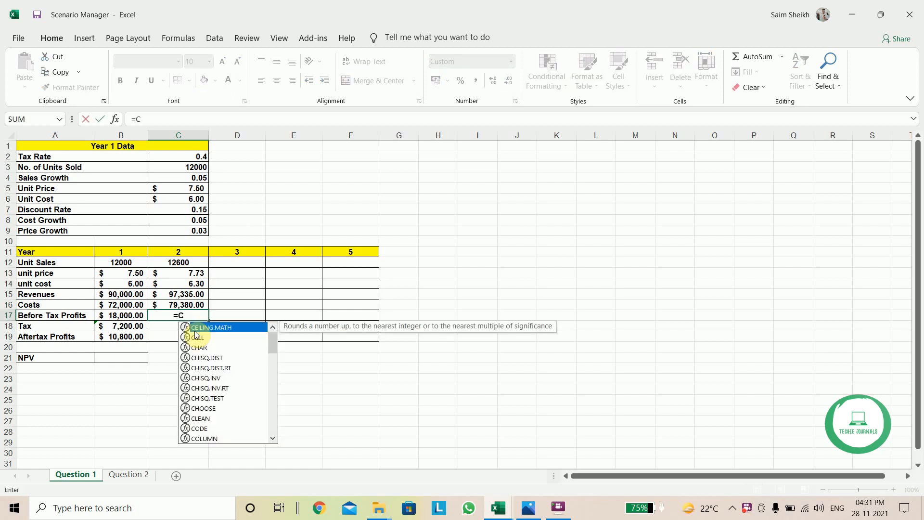
{"action": "type", "text": "15"}
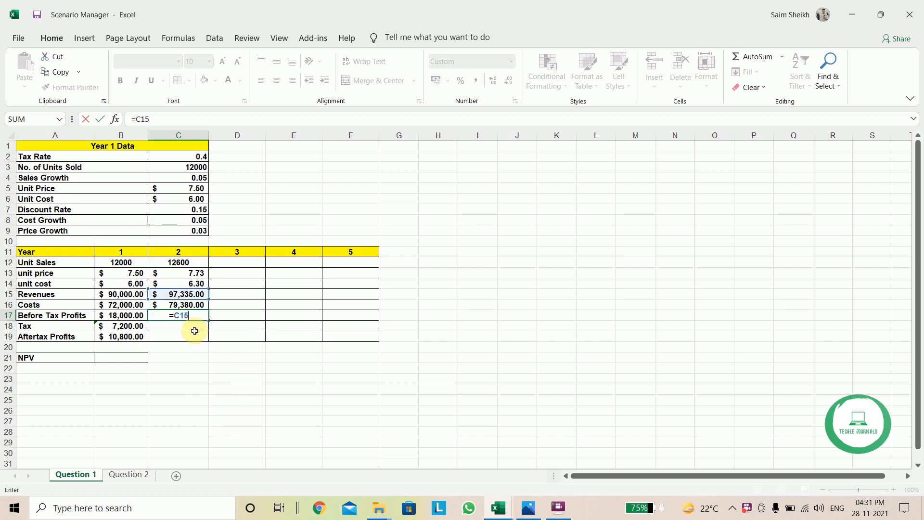
{"action": "type", "text": "-C16"}
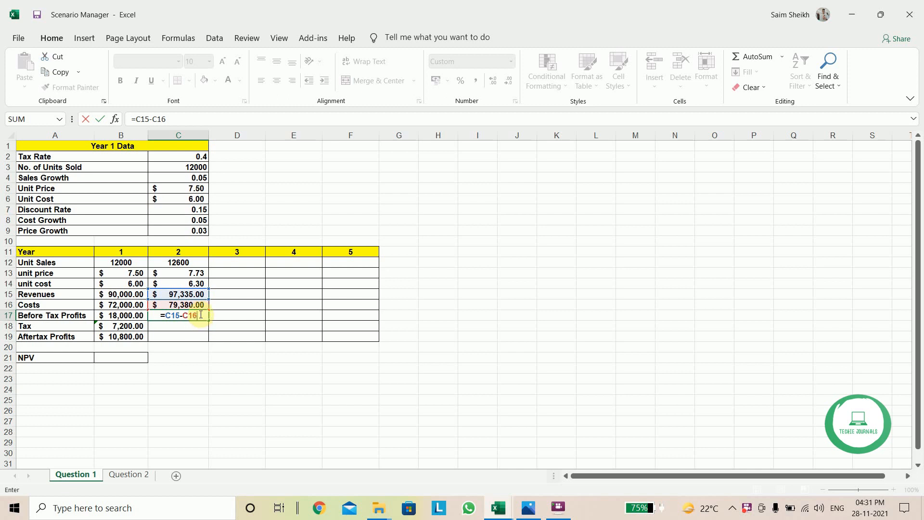
{"action": "key", "text": "Return"}
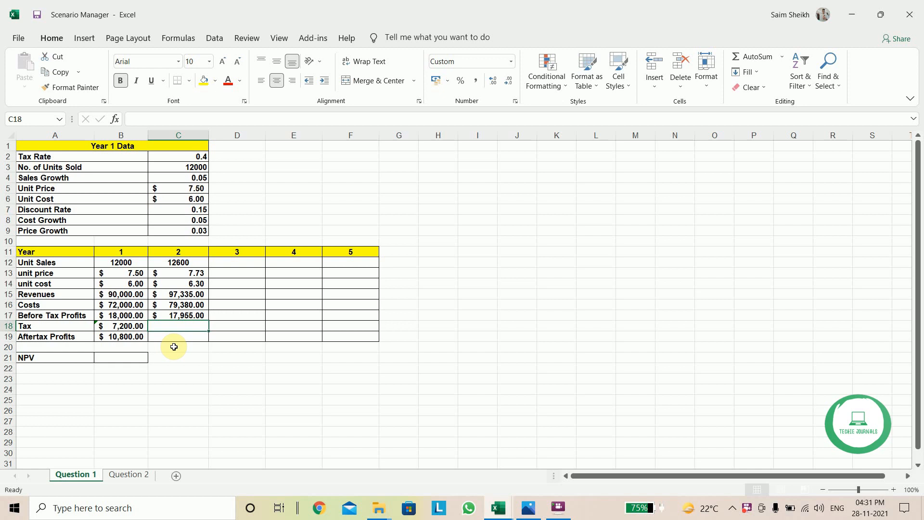
- Calculate Year 2 Tax in C18 by applying the fixed tax rate with the formula =C17*$C$2
{"action": "type", "text": "="}
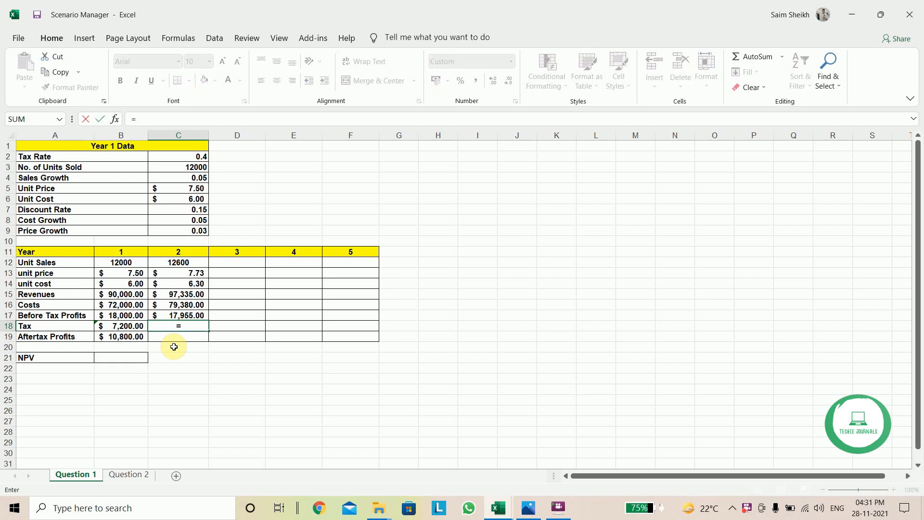
{"action": "type", "text": "C17"}
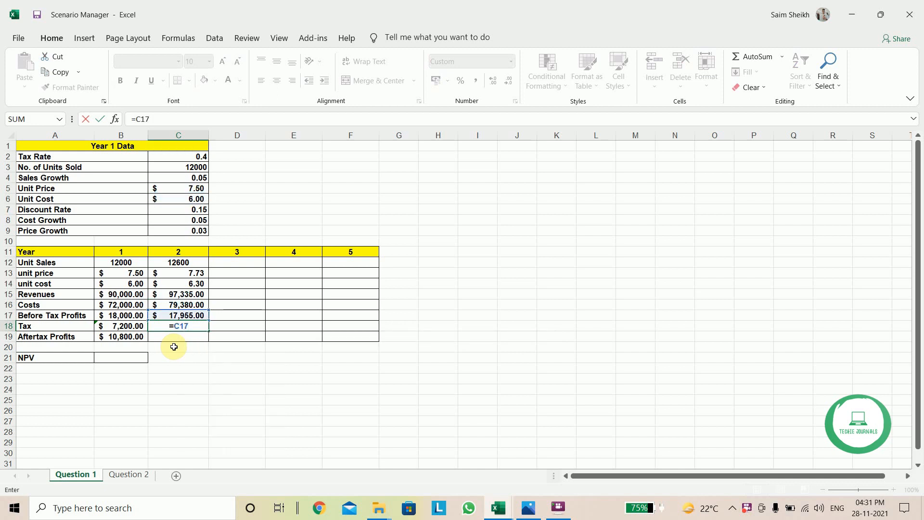
{"action": "type", "text": "*$C$2"}
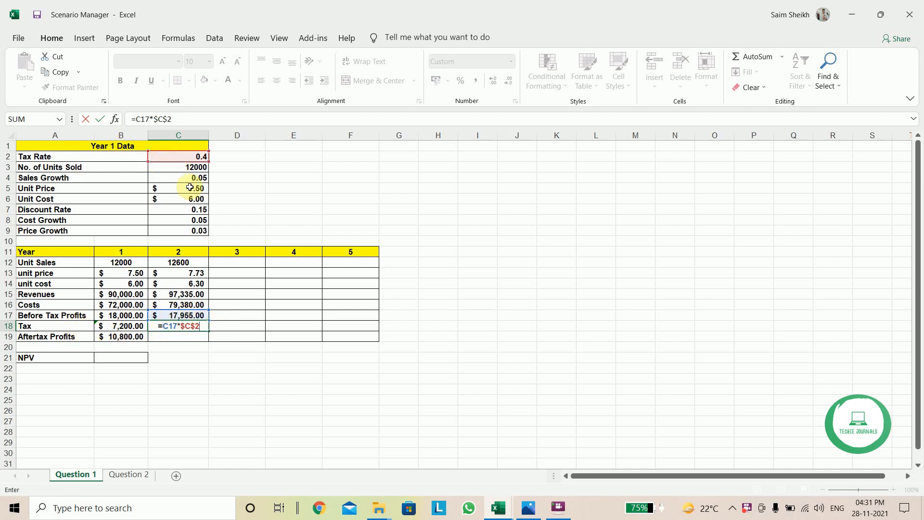
{"action": "key", "text": "Return"}
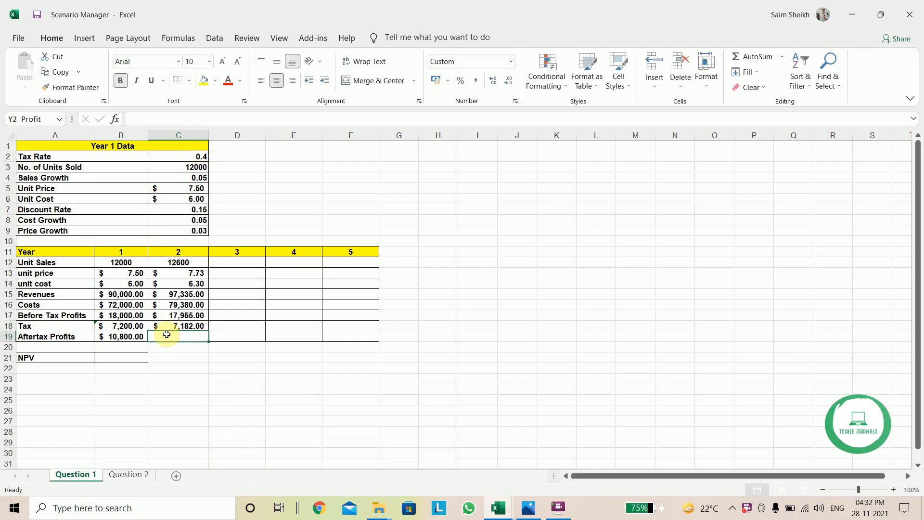
- Calculate Year 2 Aftertax Profits in C19 by subtracting tax from before-tax profits with =C17-C18
{"action": "type", "text": "="}
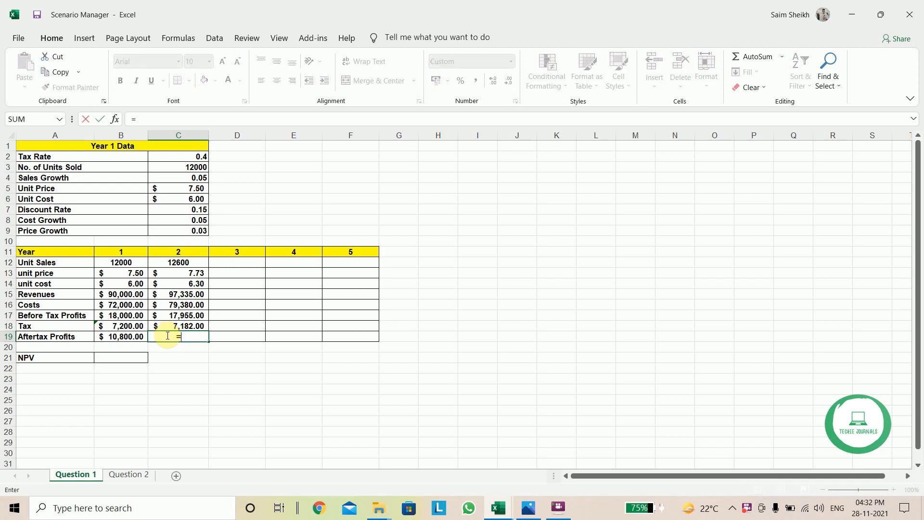
{"action": "type", "text": "C17"}
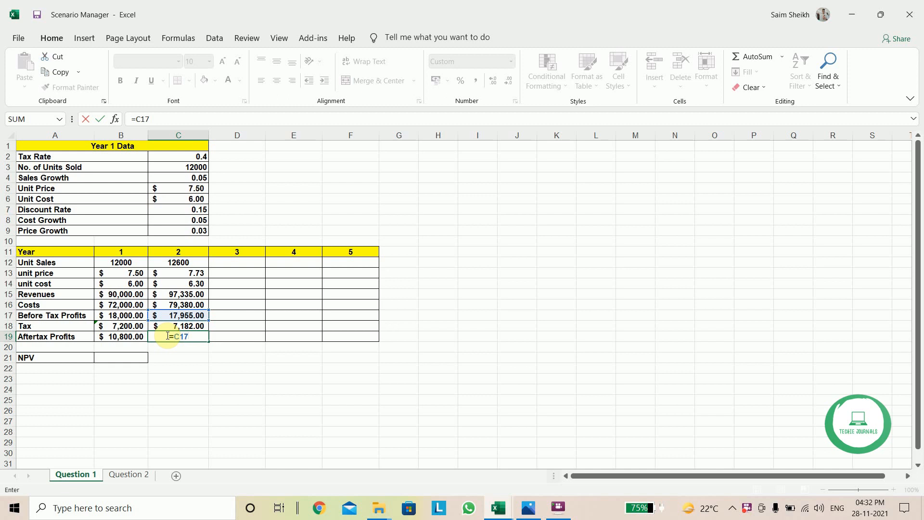
{"action": "type", "text": "-C18"}
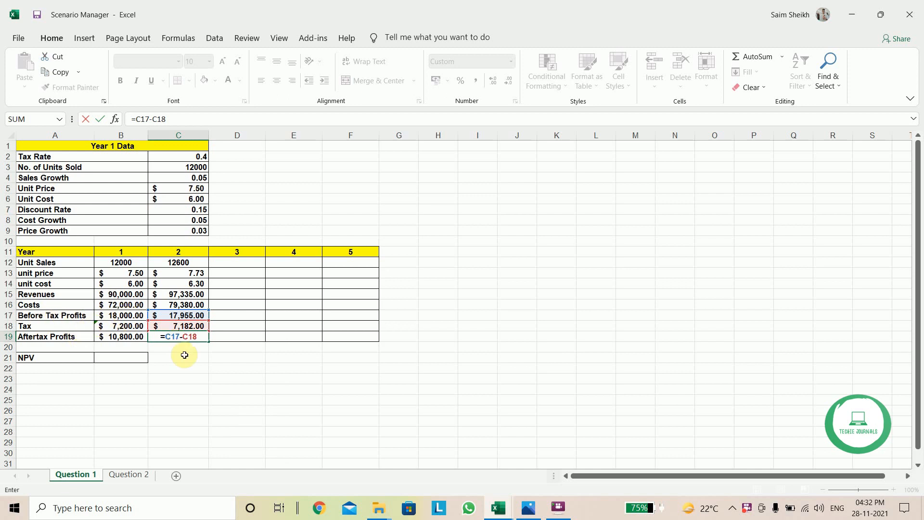
{"action": "left_click", "coordinate": [178, 121]}
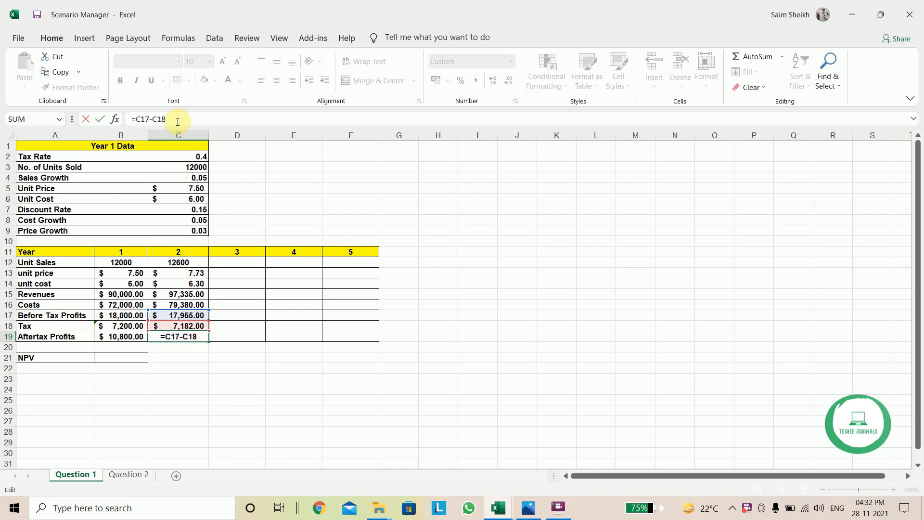
{"action": "key", "text": "shift+Return"}
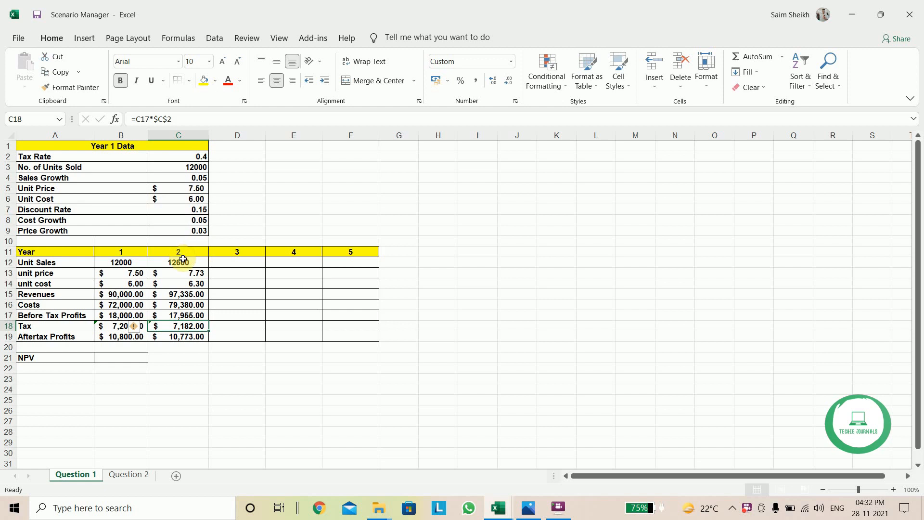
- Fill the Year 2 formulas in C12:C19 across to column F for Years 3 to 5
{"action": "left_click", "coordinate": [183, 260]}
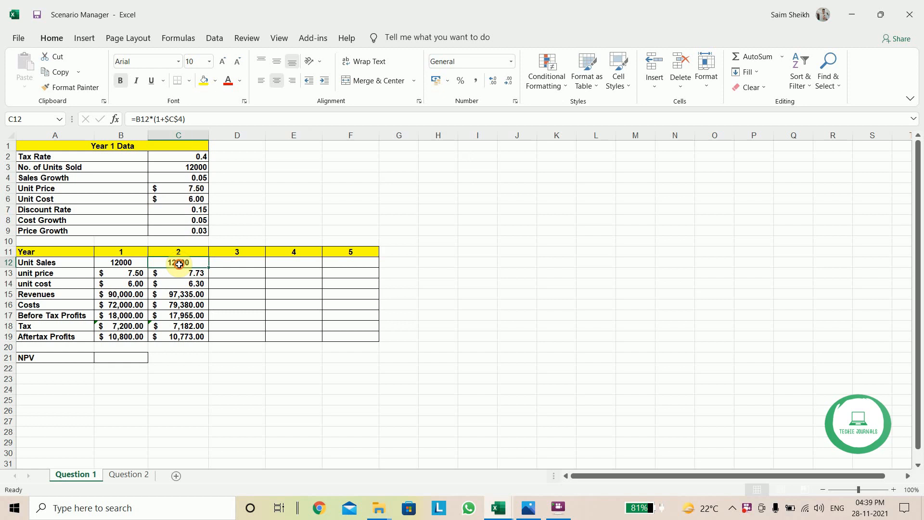
{"action": "left_click_drag", "start_coordinate": [179, 264], "coordinate": [355, 344]}
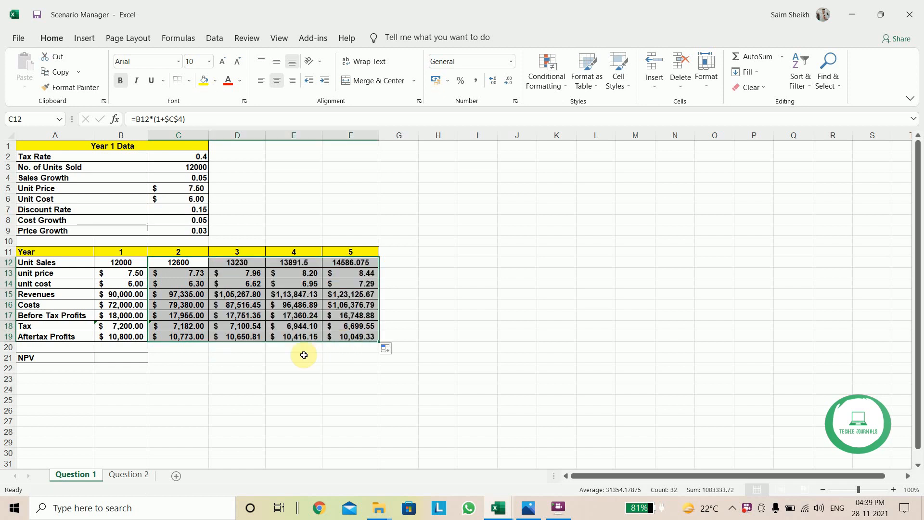
{"action": "left_click", "coordinate": [289, 367]}
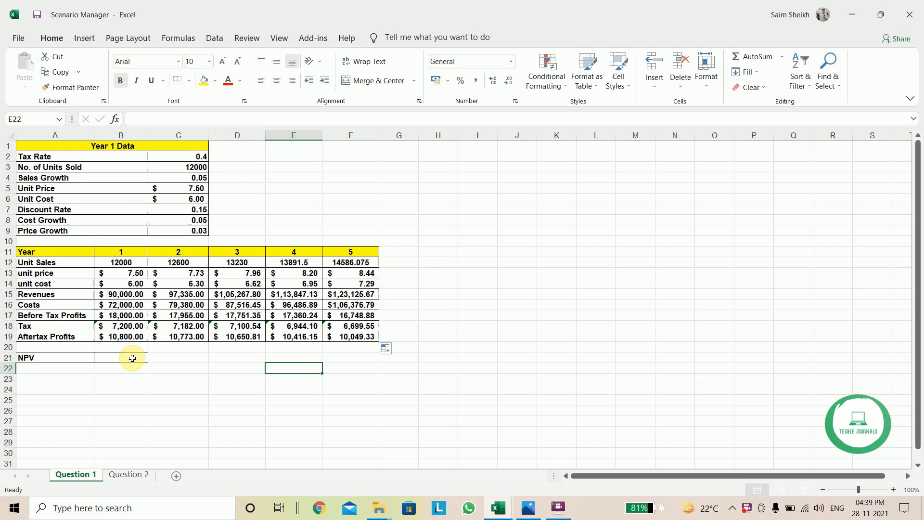
- Calculate the NPV in B21 from the discount rate and the five years of aftertax profits with =NPV(C7,B19:F19), and reselect that cell
{"action": "left_click", "coordinate": [133, 358]}
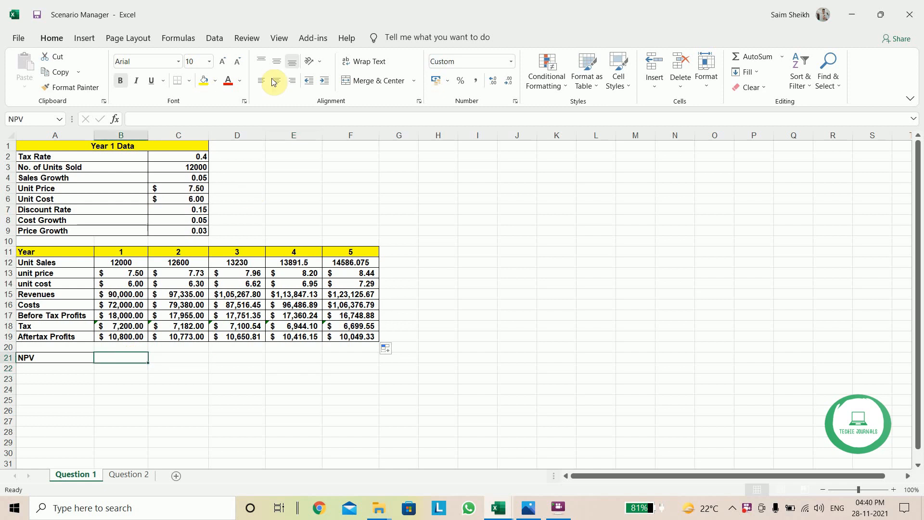
{"action": "left_click", "coordinate": [190, 120]}
{"action": "type", "text": "="}
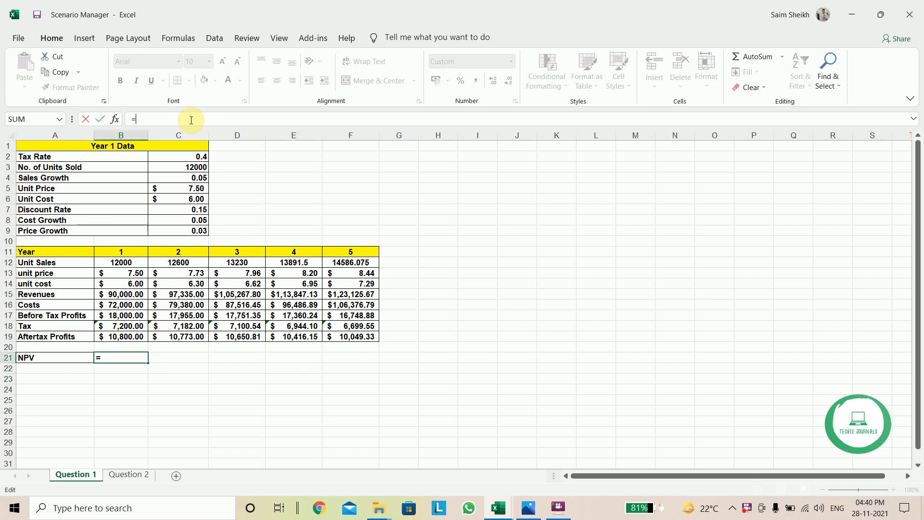
{"action": "type", "text": "NPV"}
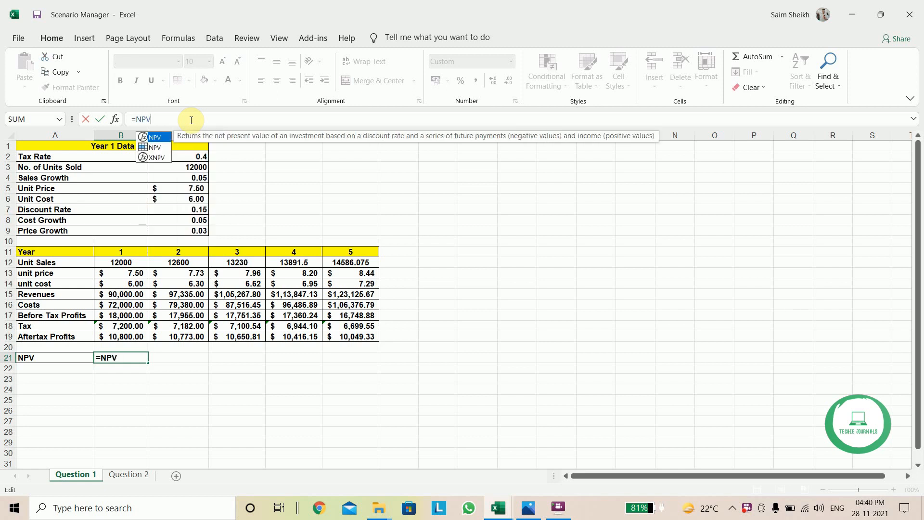
{"action": "type", "text": "("}
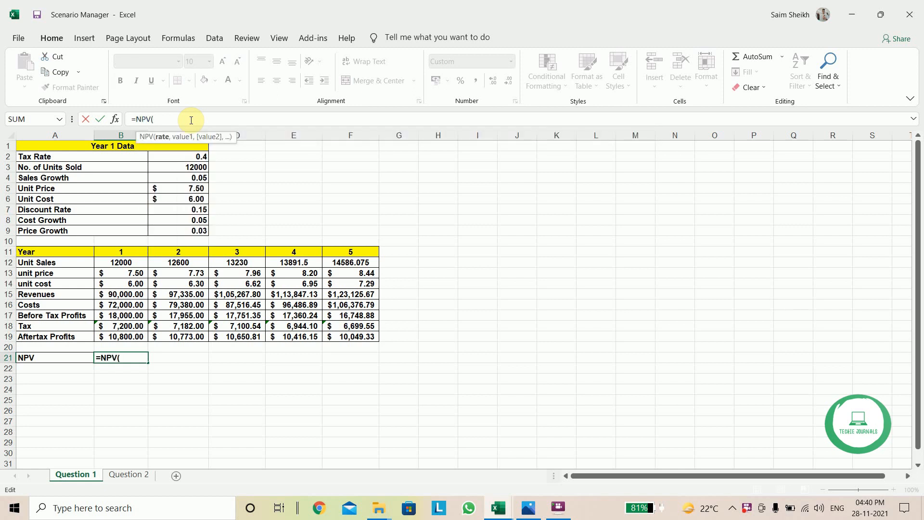
{"action": "left_click", "coordinate": [185, 209]}
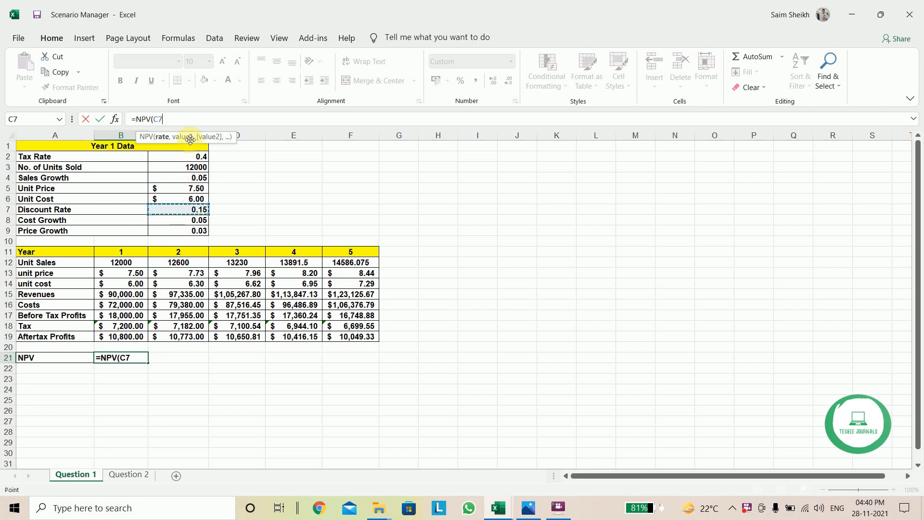
{"action": "type", "text": ","}
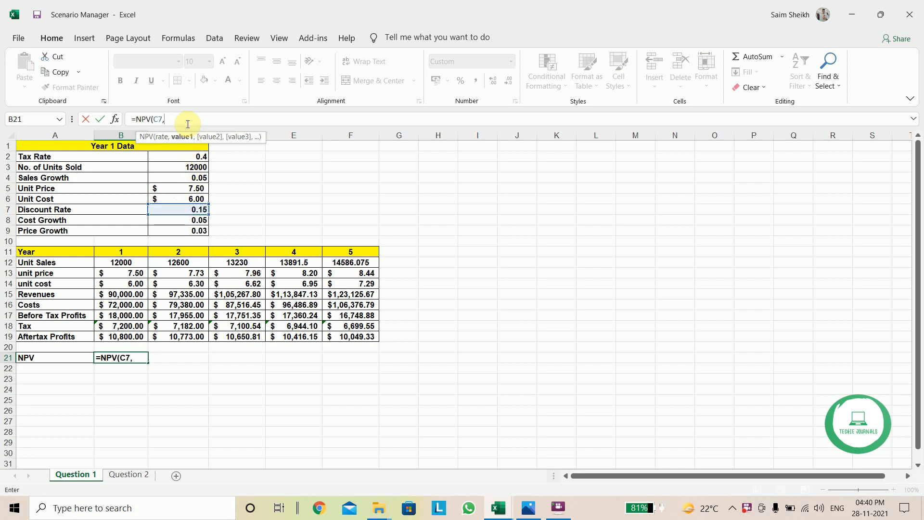
{"action": "type", "text": "B"}
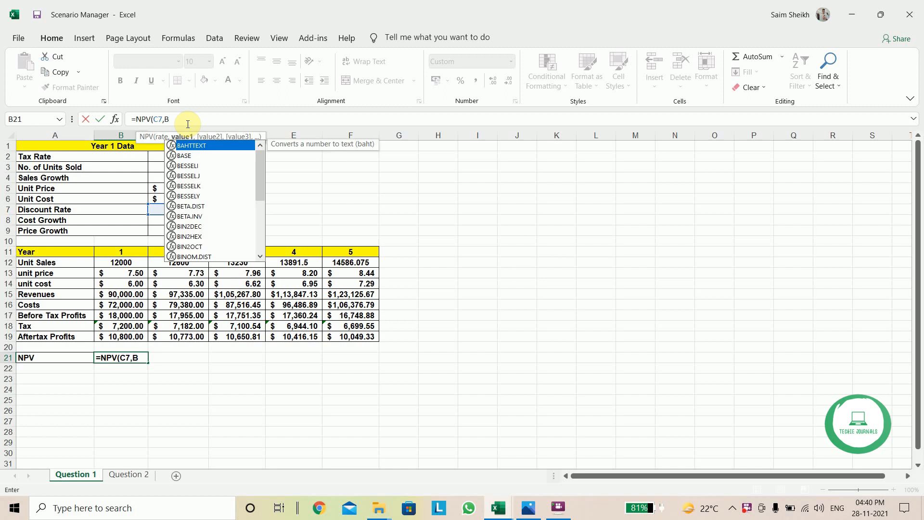
{"action": "type", "text": "19"}
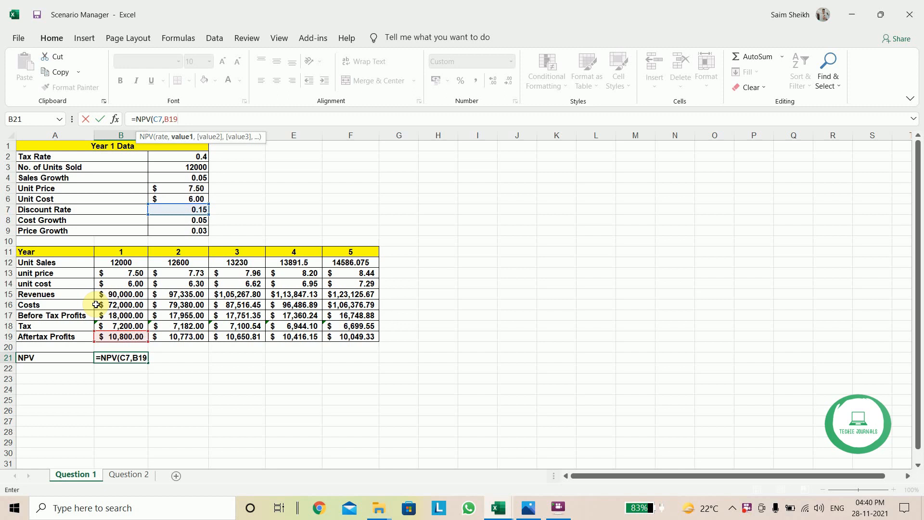
{"action": "type", "text": ":F1"}
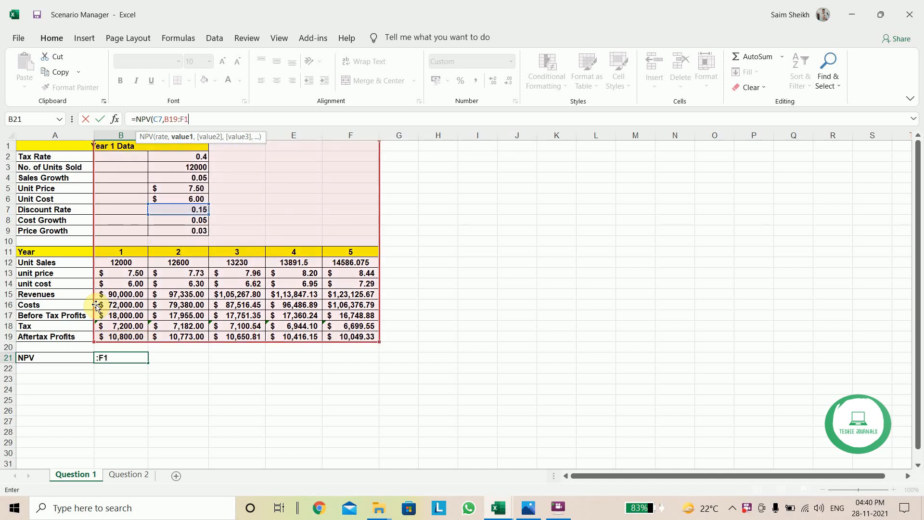
{"action": "type", "text": "9"}
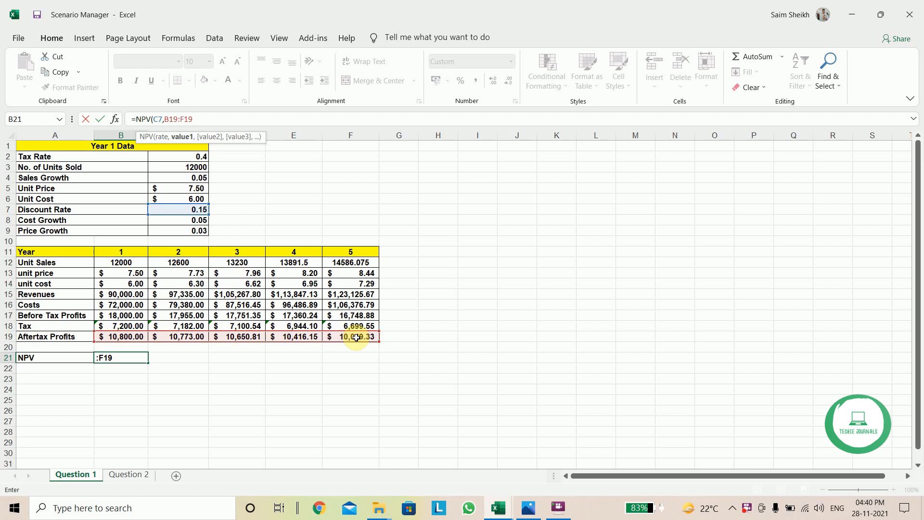
{"action": "type", "text": ")"}
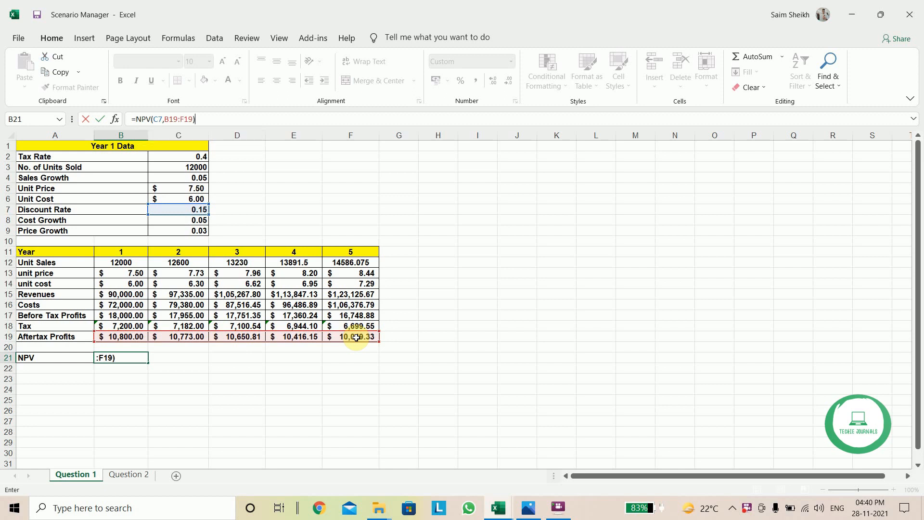
{"action": "key", "text": "Return"}
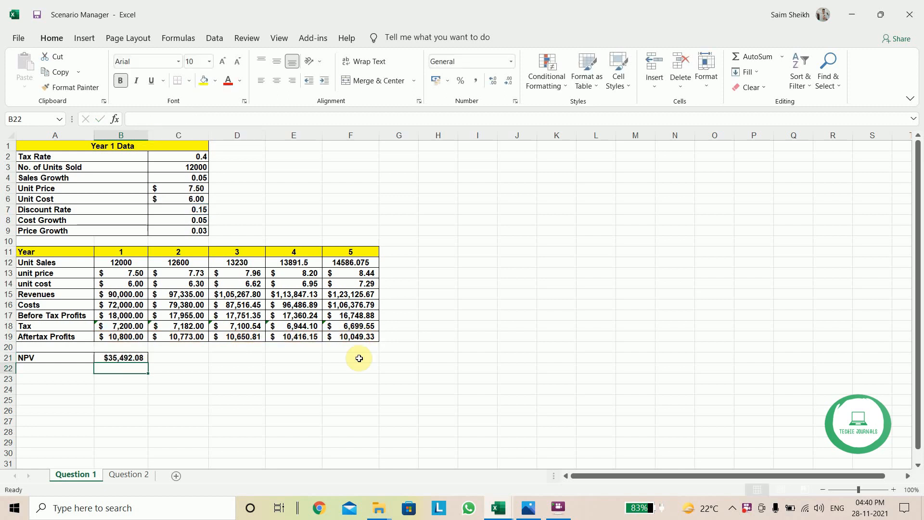
{"action": "left_click", "coordinate": [138, 358]}
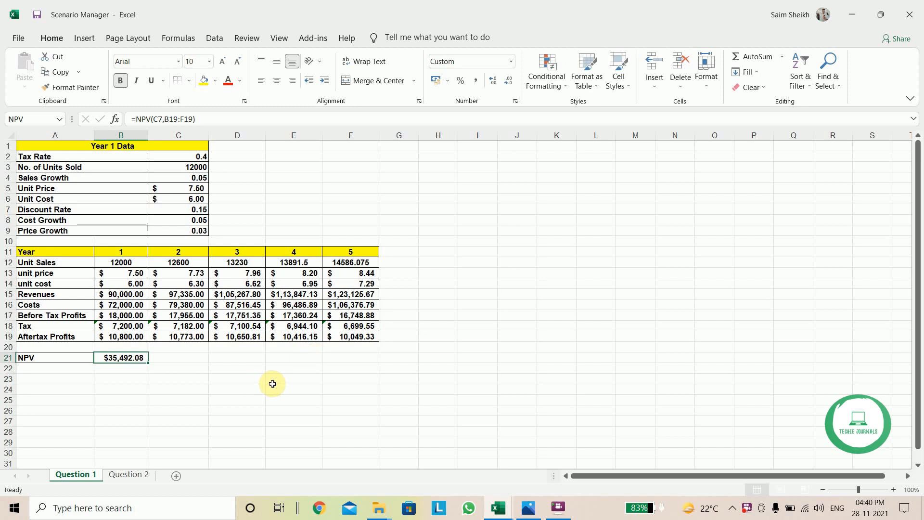
{"action": "left_click", "coordinate": [116, 359]}
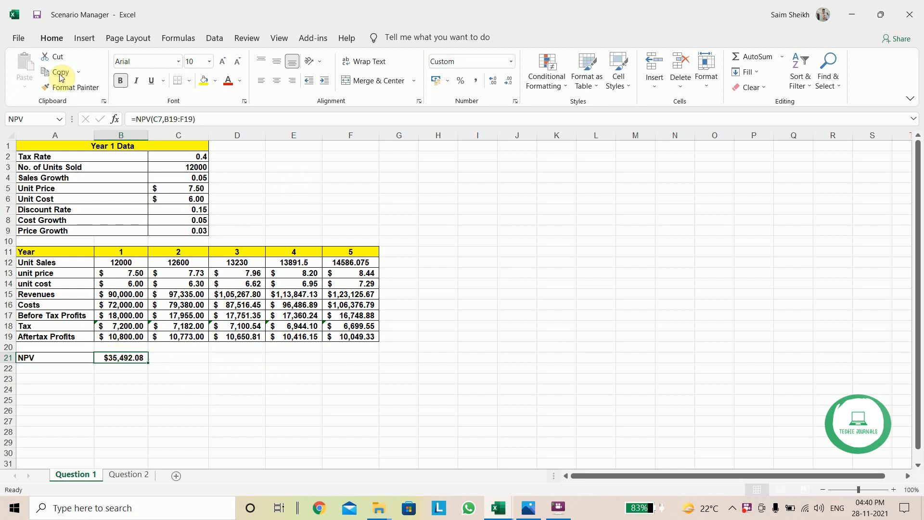
- Open the Scenario Manager and check the best, most likely and worst case values in the Q1.png problem image
{"action": "left_click", "coordinate": [215, 37]}
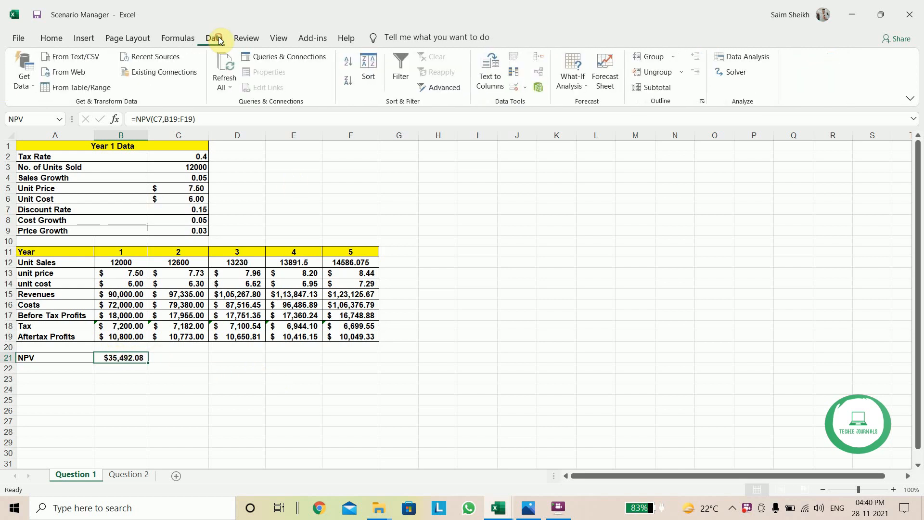
{"action": "left_click", "coordinate": [573, 87]}
{"action": "left_click", "coordinate": [585, 105]}
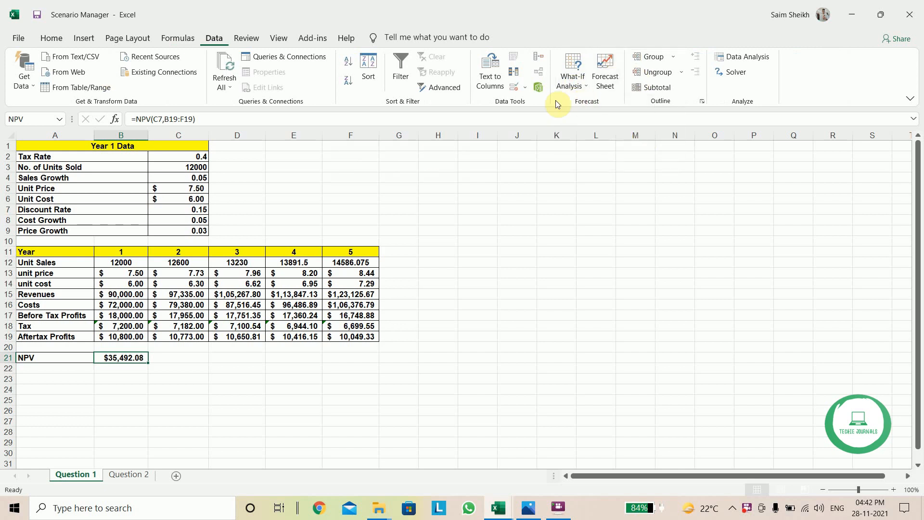
{"action": "left_click", "coordinate": [561, 91]}
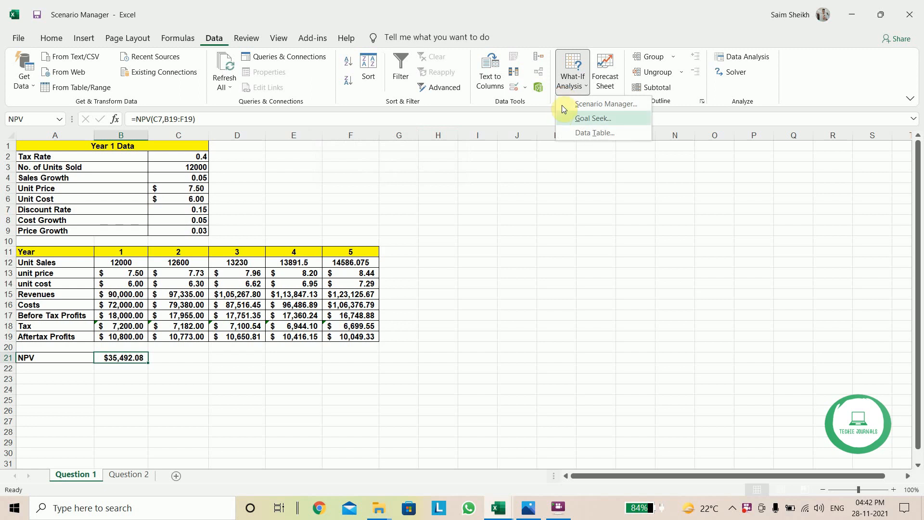
{"action": "left_click", "coordinate": [562, 105]}
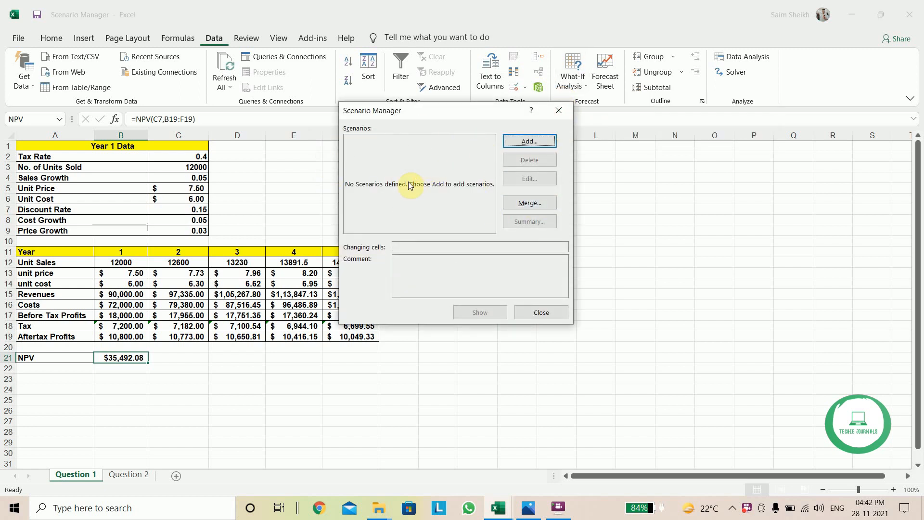
{"action": "left_click", "coordinate": [529, 508]}
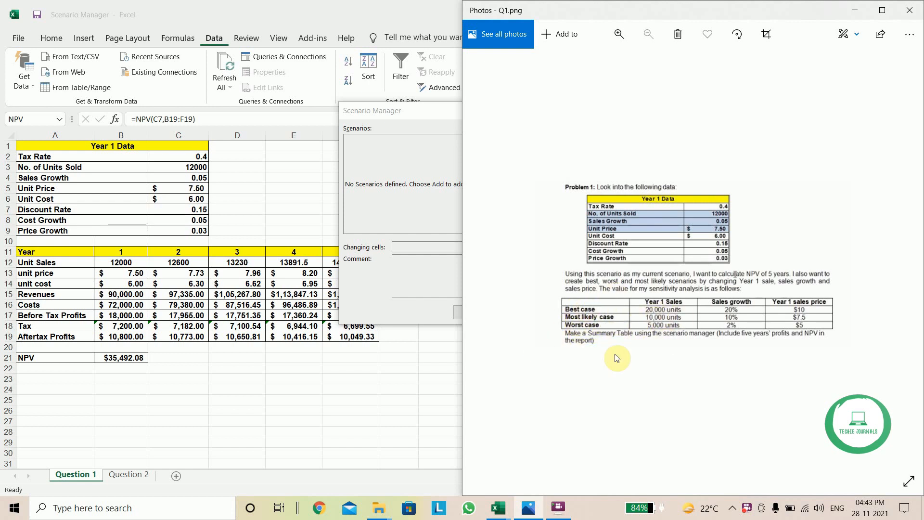
{"action": "left_click", "coordinate": [422, 204]}
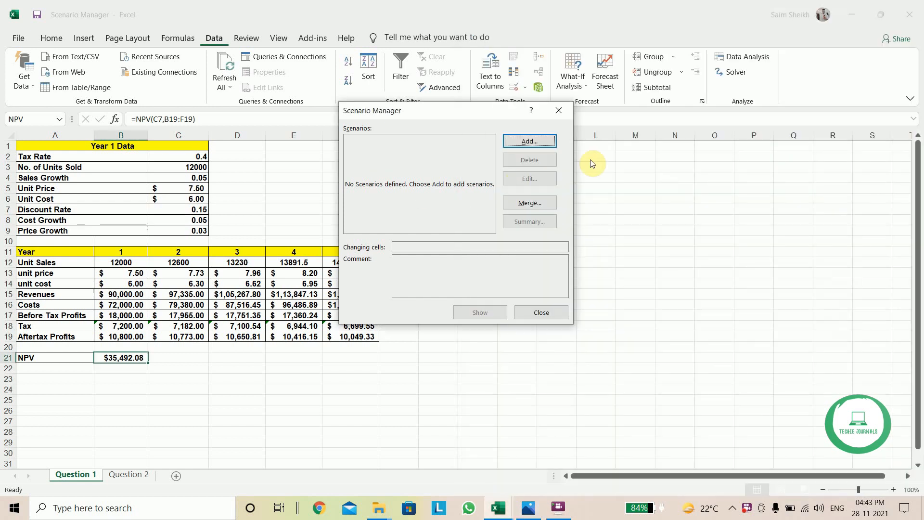
- Start adding a new scenario and name it Best_Case, matching the case name in the problem image
{"action": "left_click", "coordinate": [546, 144]}
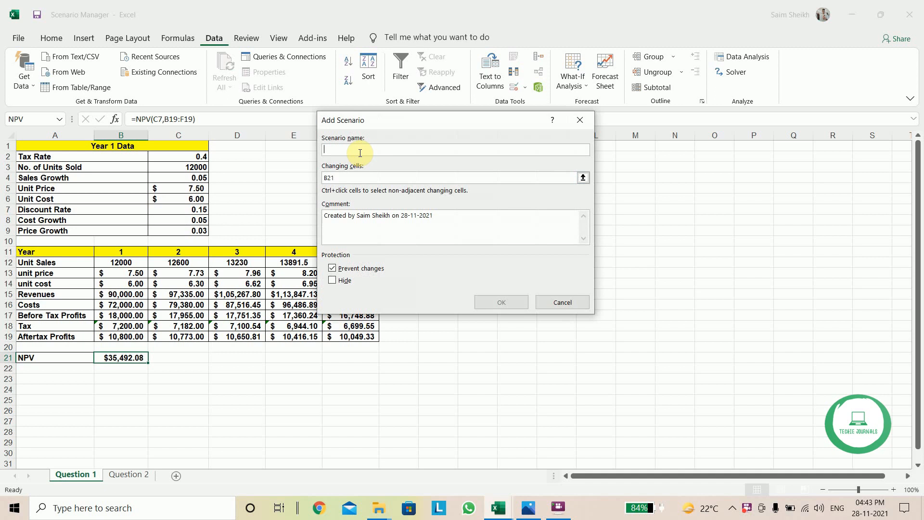
{"action": "type", "text": "B"}
{"action": "left_click", "coordinate": [529, 508]}
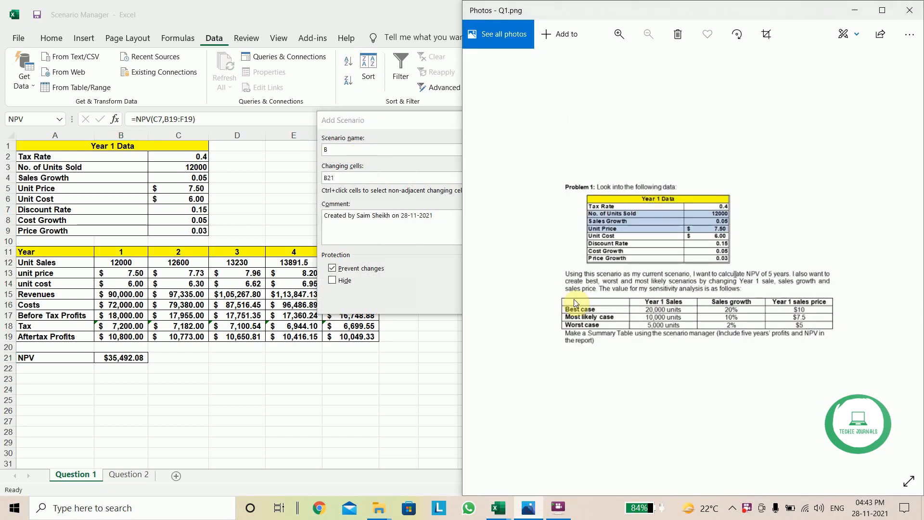
{"action": "left_click", "coordinate": [855, 10]}
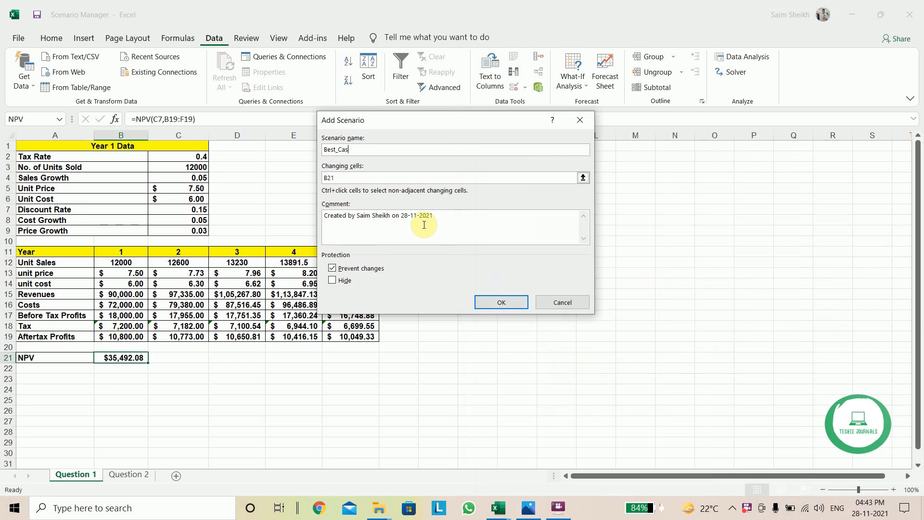
- Set the changing cells of Best_Case to C3, C4 and C5 for units sold, sales growth and unit price
{"action": "left_click", "coordinate": [365, 180]}
{"action": "key", "text": "BackSpace"}
{"action": "key", "text": "BackSpace"}
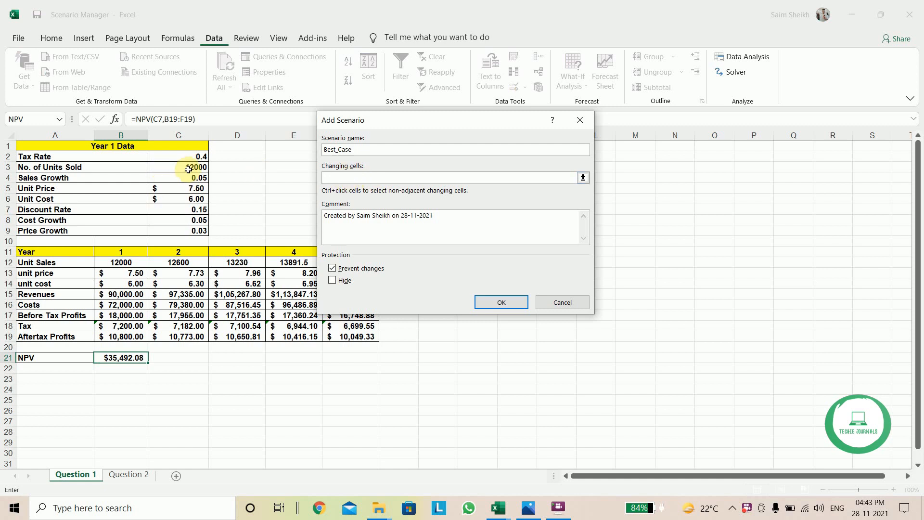
{"action": "left_click", "coordinate": [189, 169]}
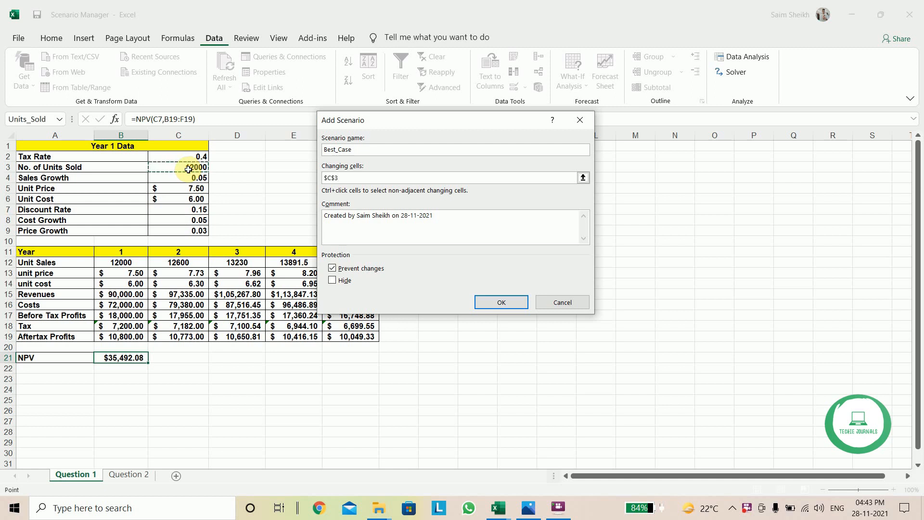
{"action": "type", "text": ","}
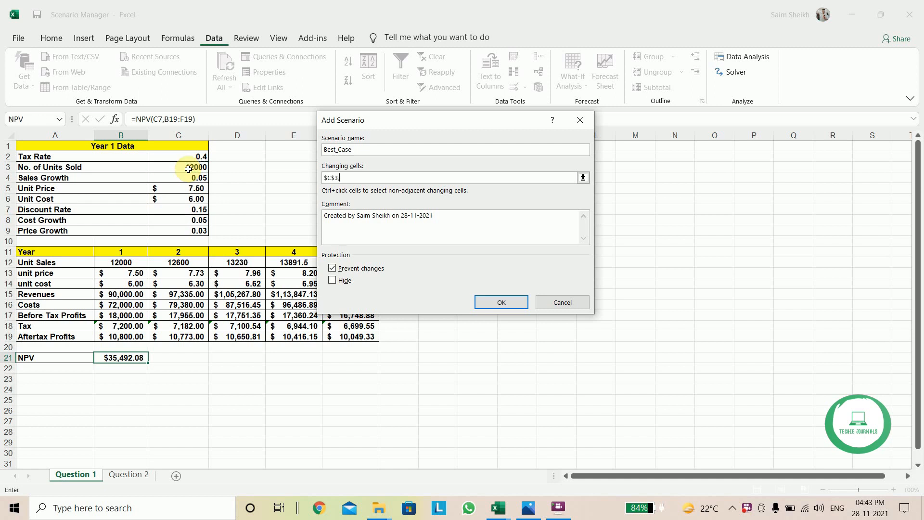
{"action": "left_click", "coordinate": [193, 178]}
{"action": "type", "text": ","}
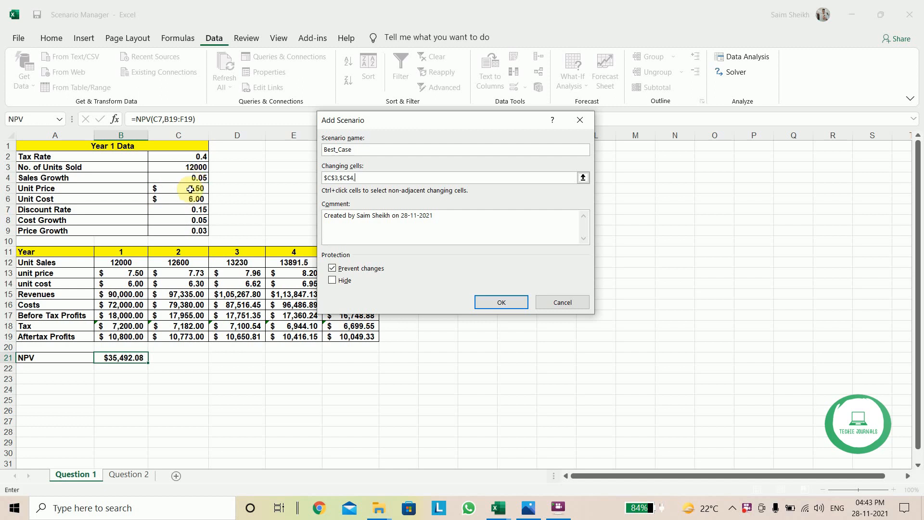
{"action": "left_click", "coordinate": [190, 189]}
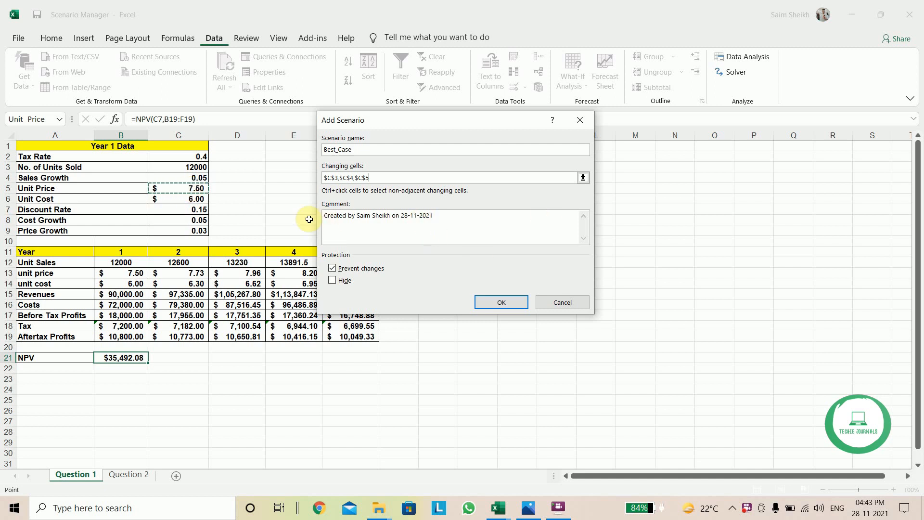
{"action": "left_click", "coordinate": [501, 302]}
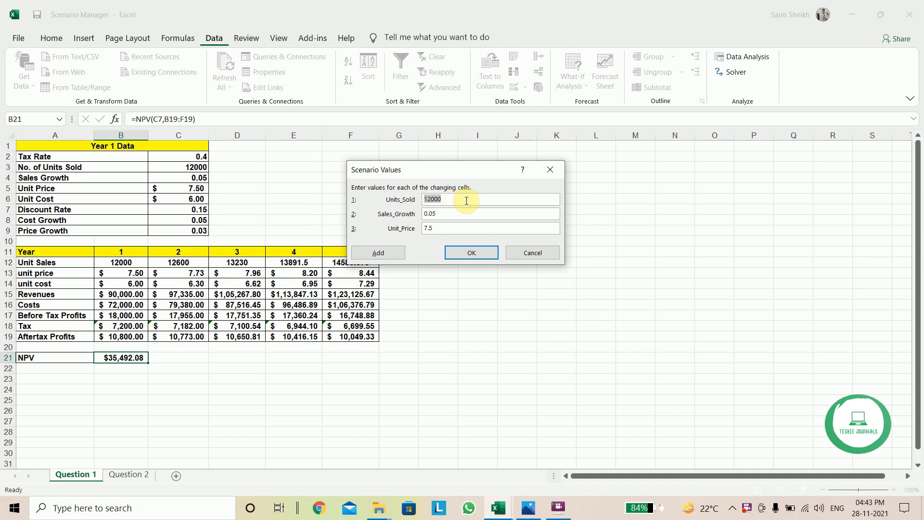
- Enter the Best_Case values from the problem image: Units_Sold 20000, Sales_Growth 0.2 and Unit_Price 10
{"action": "left_click", "coordinate": [529, 507]}
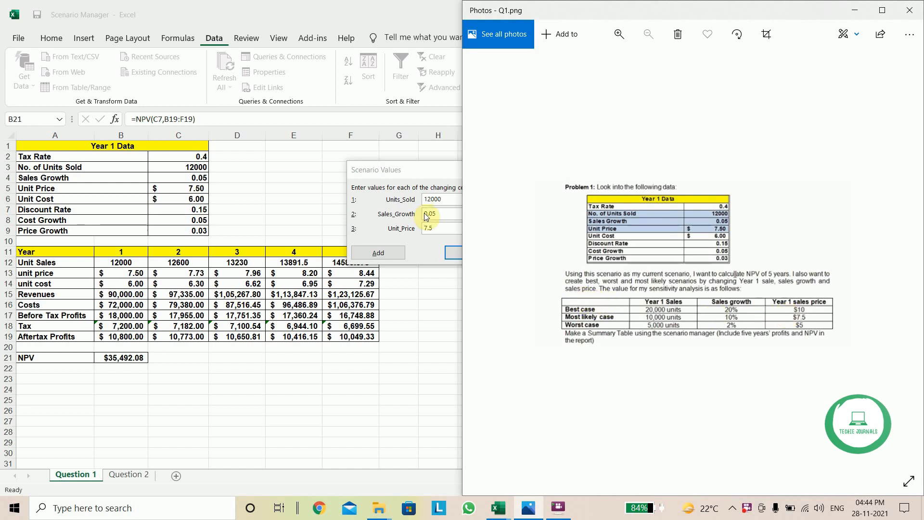
{"action": "left_click", "coordinate": [409, 201]}
{"action": "left_click", "coordinate": [473, 202]}
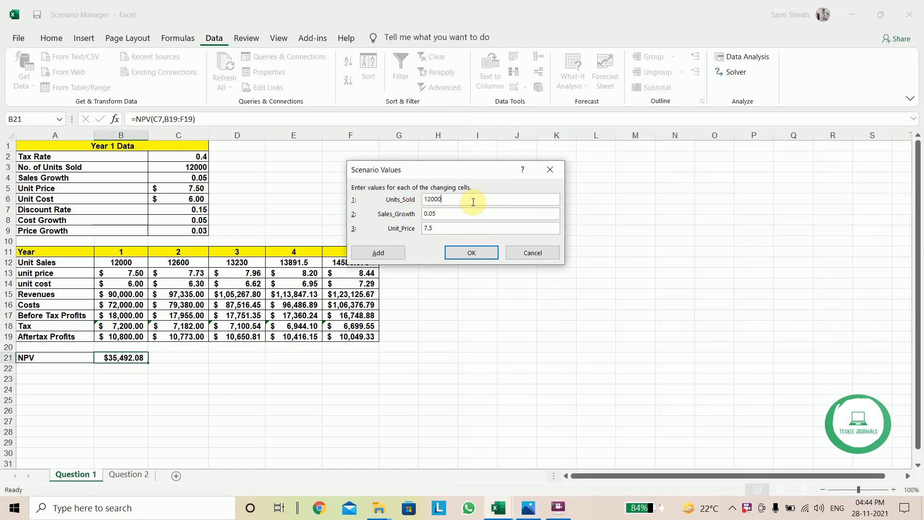
{"action": "key", "text": "BackSpace"}
{"action": "left_click", "coordinate": [464, 213]}
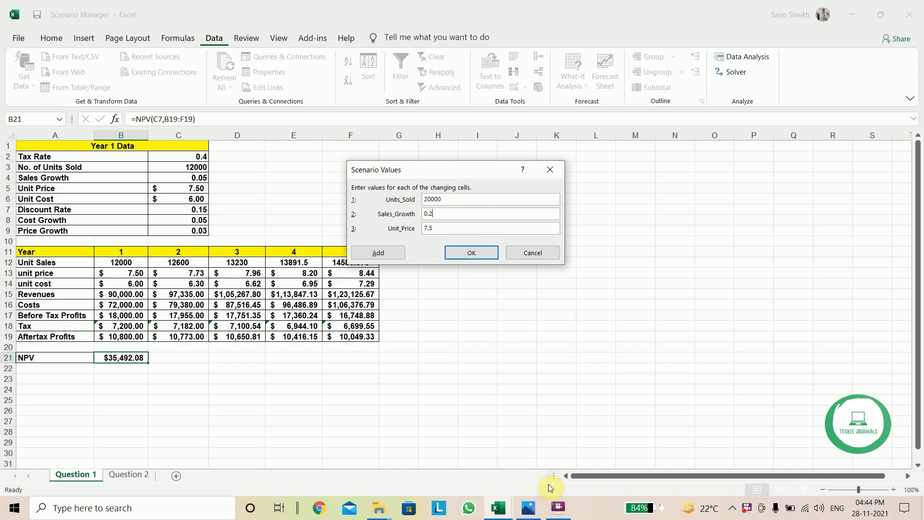
{"action": "left_click", "coordinate": [528, 507]}
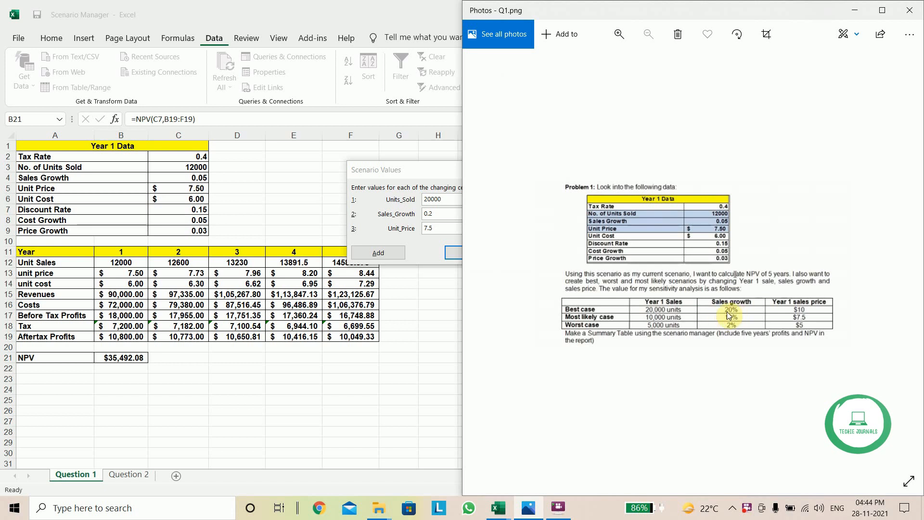
{"action": "left_click", "coordinate": [855, 10]}
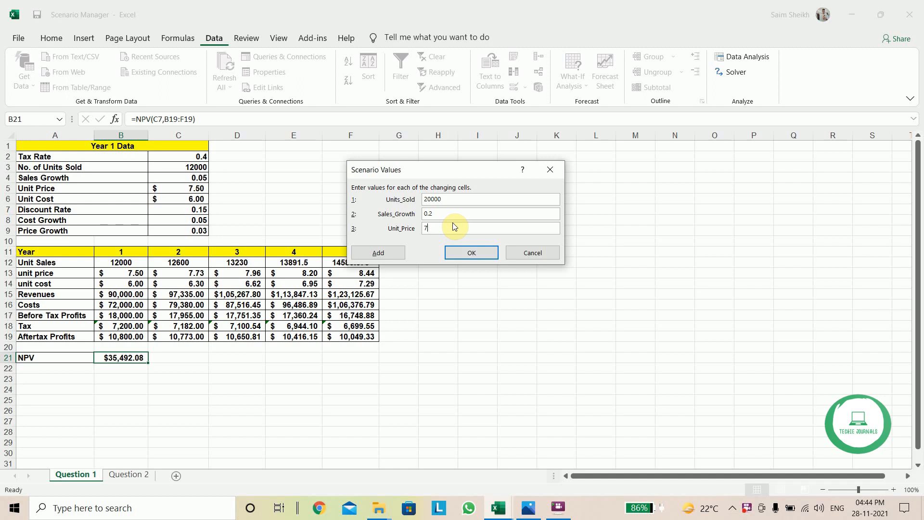
{"action": "type", "text": "10"}
{"action": "left_click", "coordinate": [471, 259]}
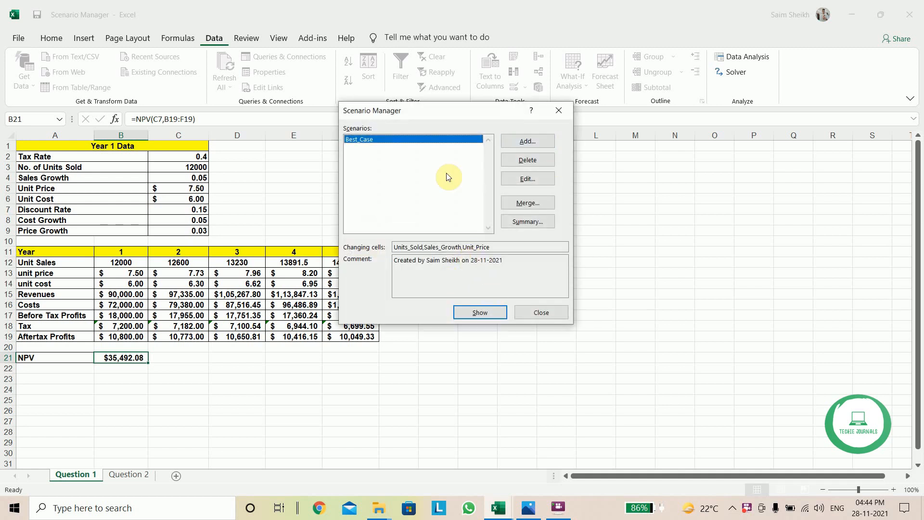
- Add a second scenario named Most_Likely_Case for the changing cells C3, C4 and C5
{"action": "left_click", "coordinate": [528, 141]}
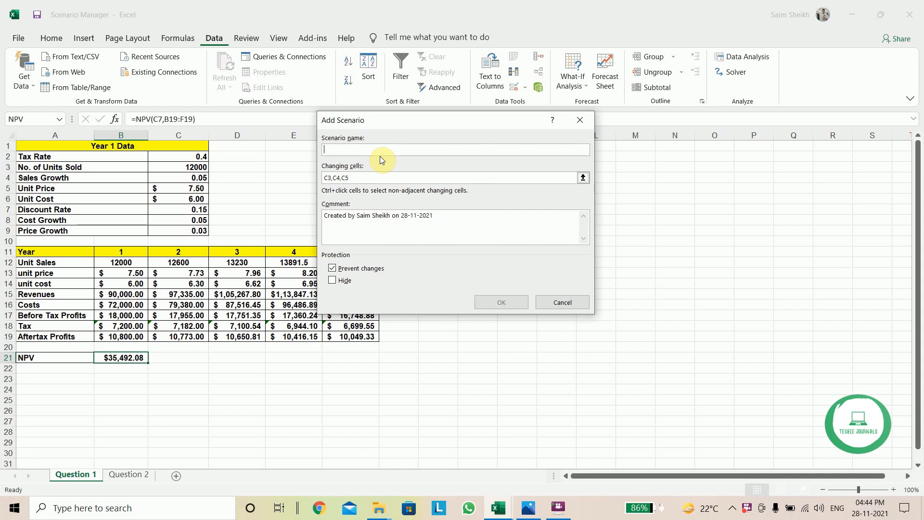
{"action": "left_click", "coordinate": [529, 507]}
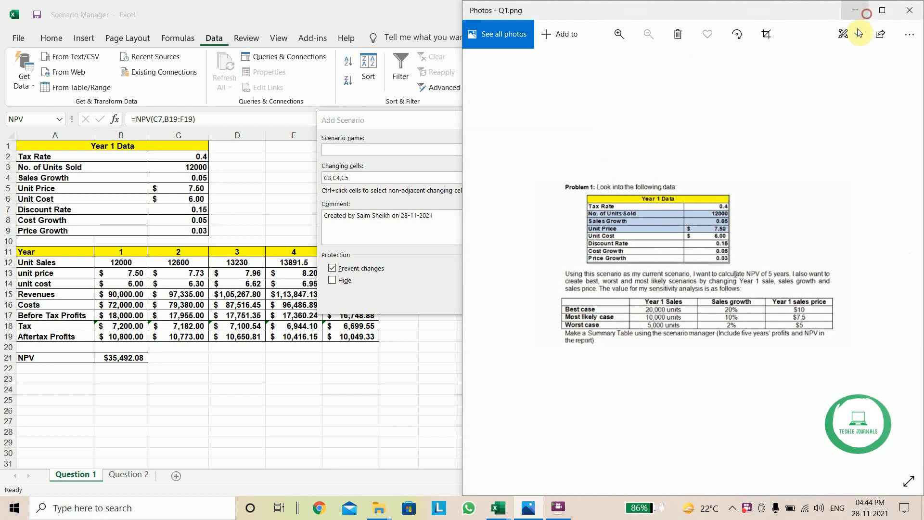
{"action": "left_click", "coordinate": [856, 11]}
{"action": "type", "text": "Most_Likely"}
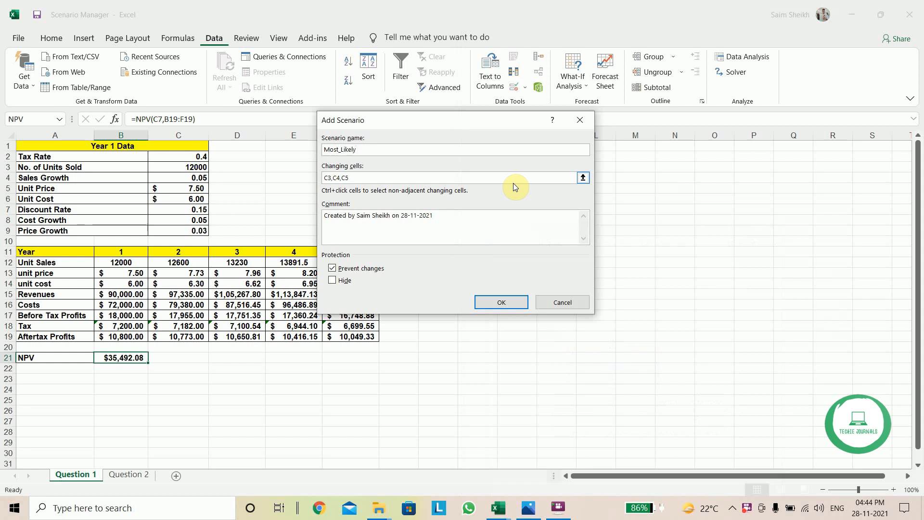
{"action": "type", "text": "_Case"}
{"action": "left_click", "coordinate": [503, 303]}
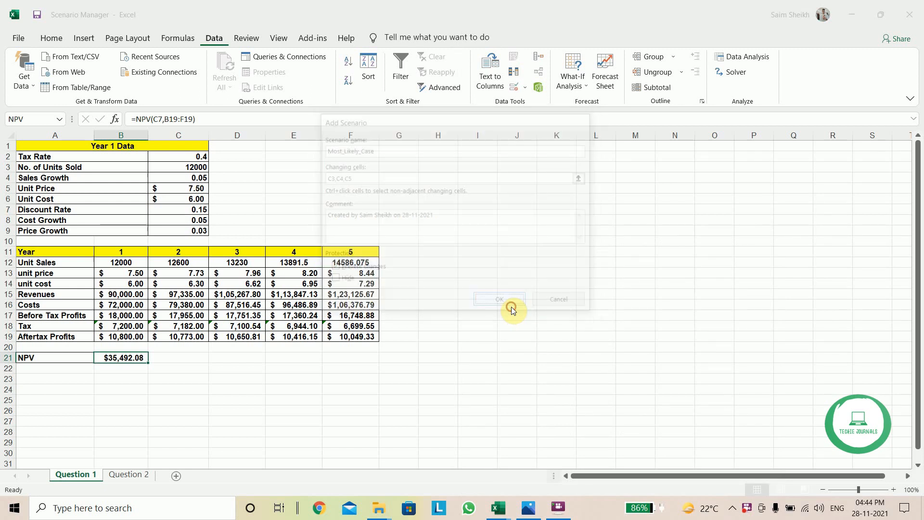
- Enter the Most_Likely_Case values from the problem image, with Units_Sold 10000 and a Sales_Growth equal to 10%
{"action": "left_click", "coordinate": [529, 506]}
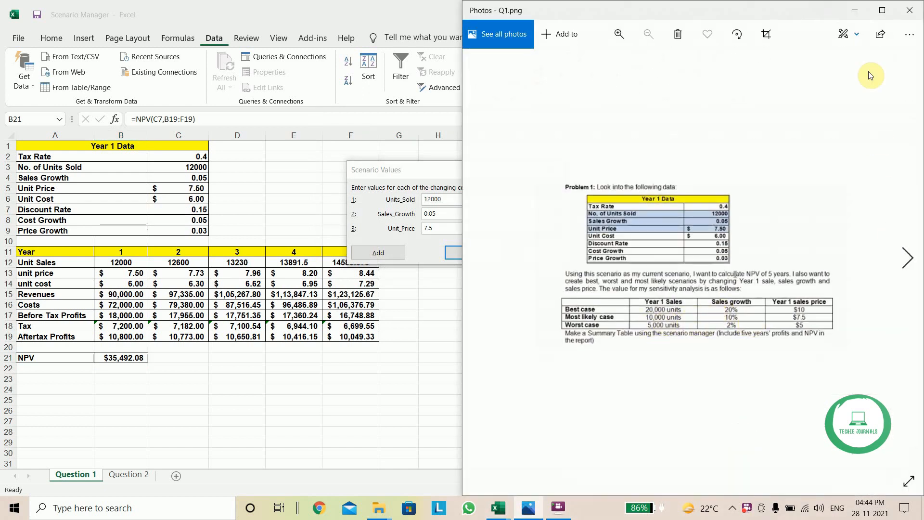
{"action": "left_click", "coordinate": [858, 17]}
{"action": "key", "text": "BackSpace"}
{"action": "type", "text": "1000"}
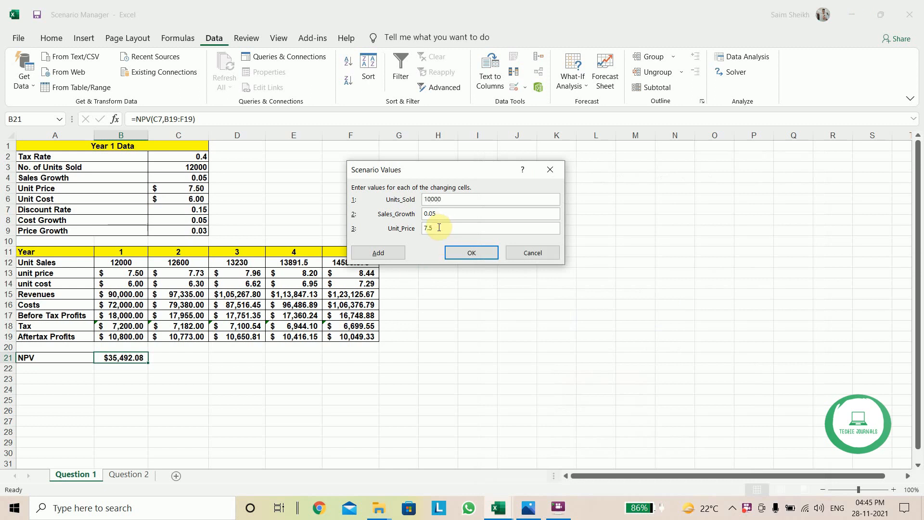
{"action": "left_click", "coordinate": [438, 211]}
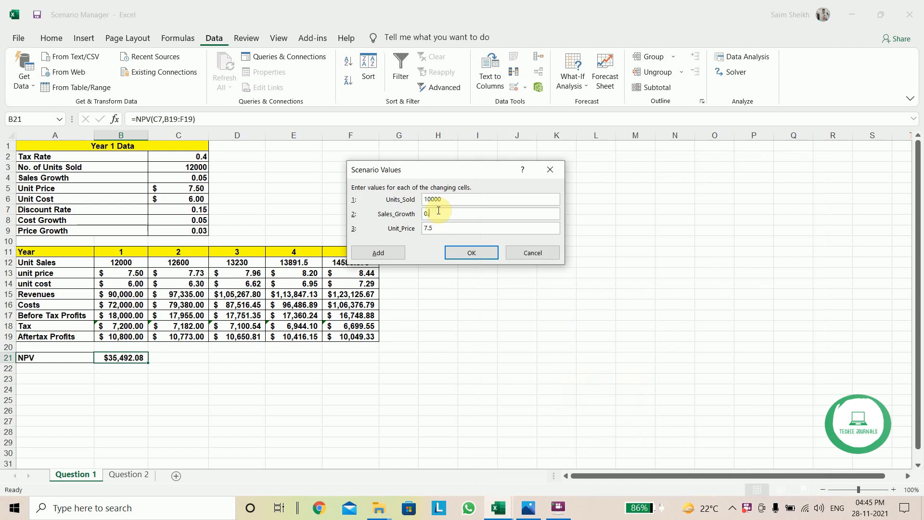
{"action": "left_click", "coordinate": [476, 253]}
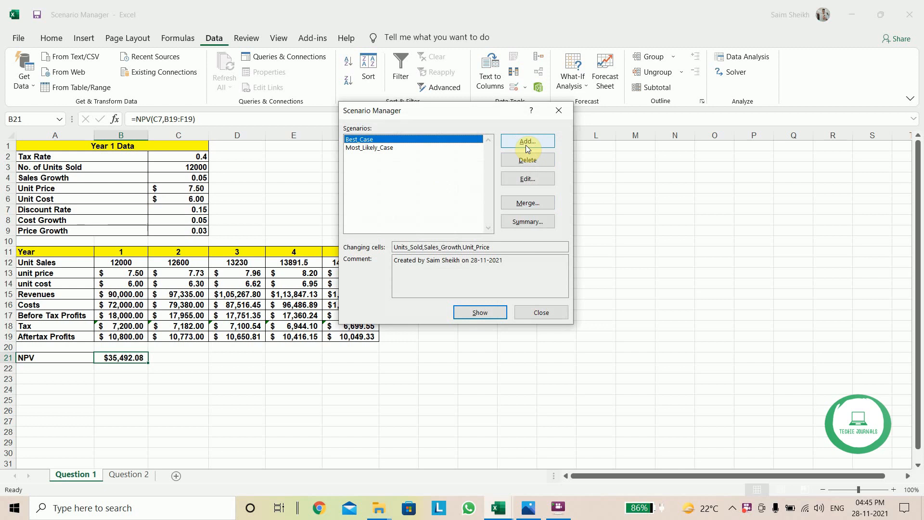
- Add a third scenario named Worst_Case for the changing cells C3, C4 and C5
{"action": "left_click", "coordinate": [527, 143]}
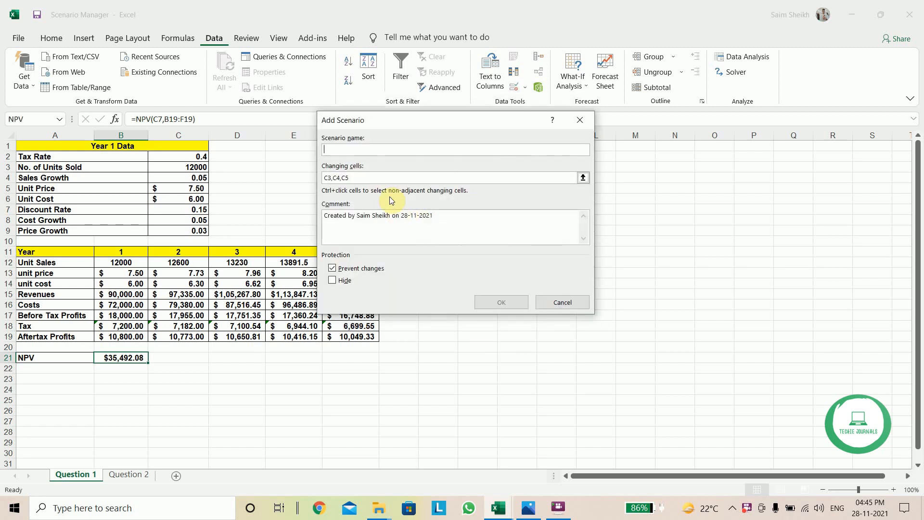
{"action": "type", "text": "Worst_Case"}
{"action": "left_click", "coordinate": [491, 301]}
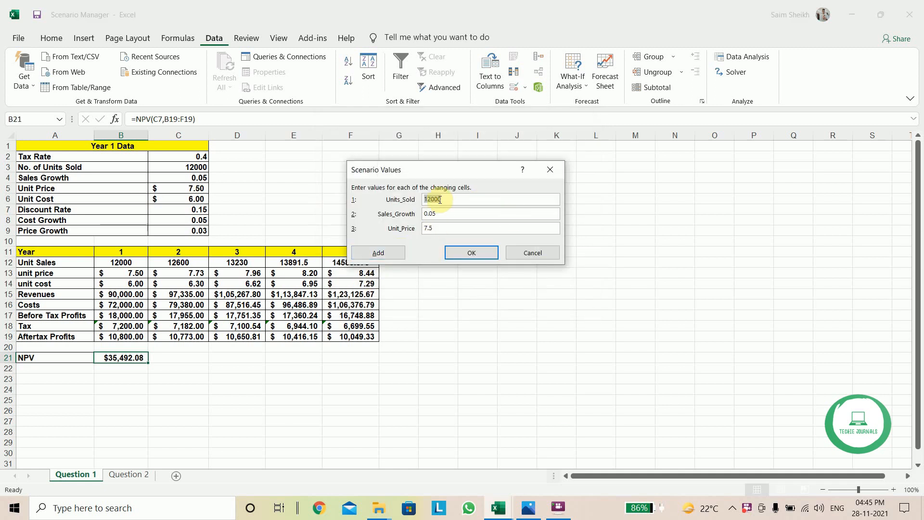
- Enter the Worst_Case values: Units_Sold 5000, Sales_Growth 0.02 and Unit_Price 6
{"action": "left_click", "coordinate": [532, 509]}
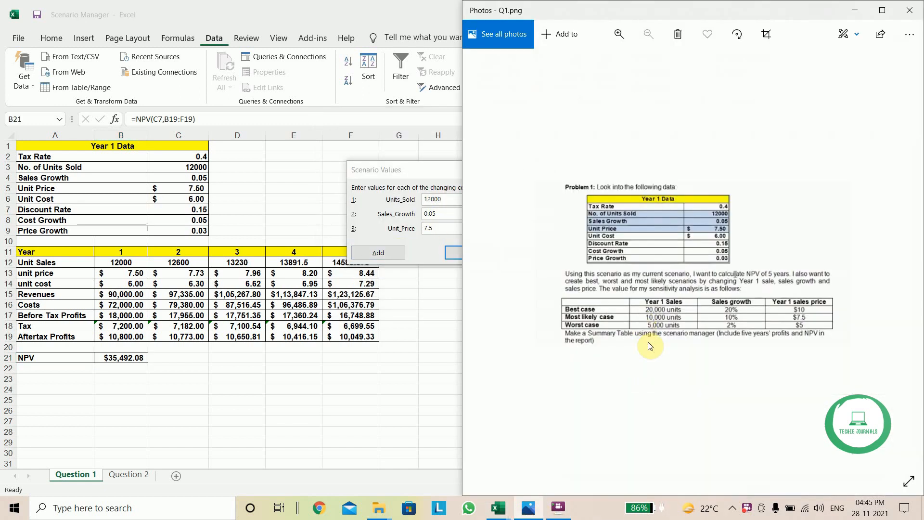
{"action": "left_click", "coordinate": [855, 10]}
{"action": "type", "text": "500"}
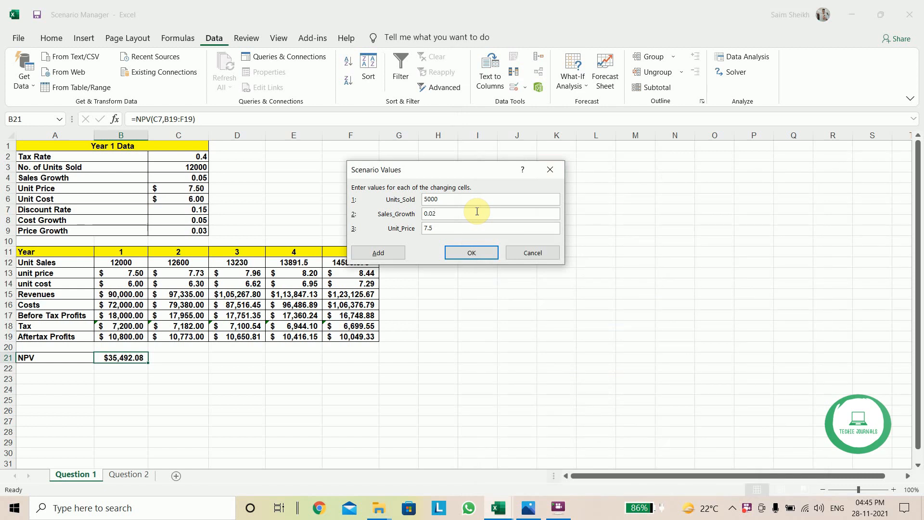
{"action": "left_click", "coordinate": [468, 228]}
{"action": "key", "text": "BackSpace"}
{"action": "key", "text": "BackSpace"}
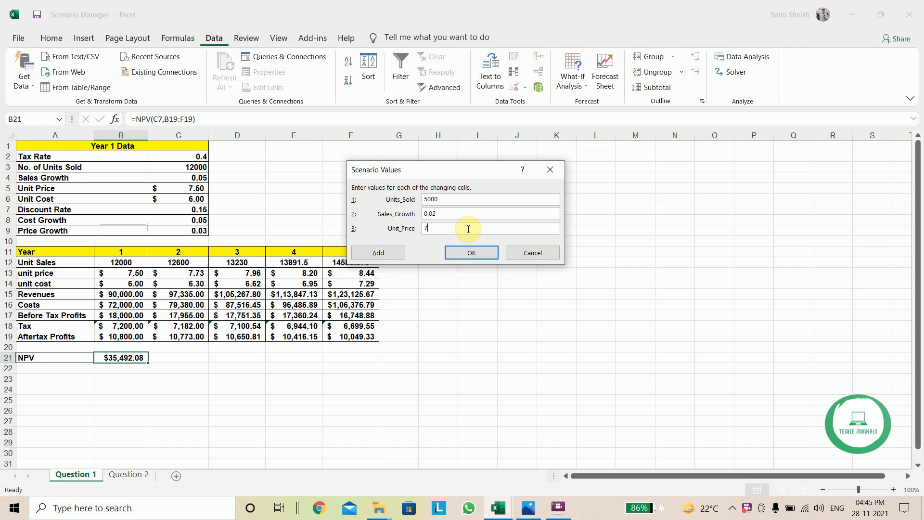
{"action": "type", "text": "6"}
{"action": "left_click", "coordinate": [471, 253]}
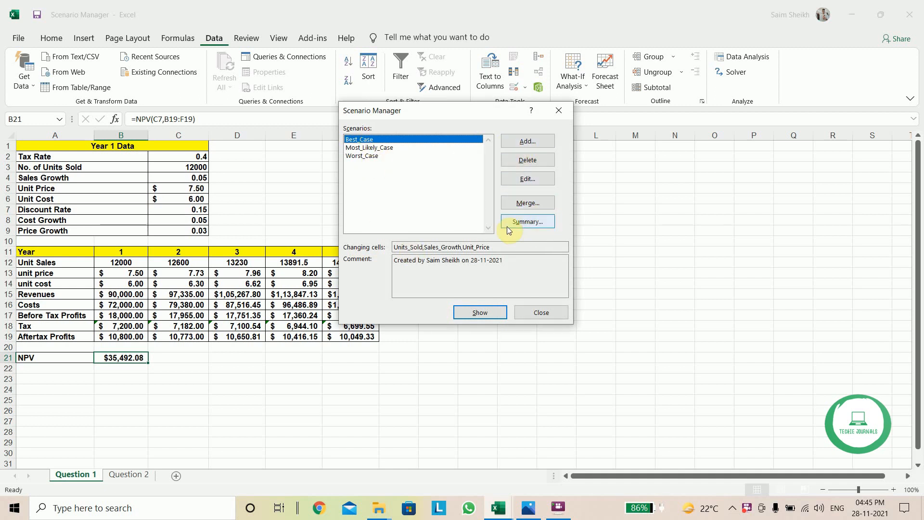
- Generate a scenario summary report using the after-tax profits B19:F19 and the NPV cell B21 as result cells
{"action": "left_click", "coordinate": [521, 222]}
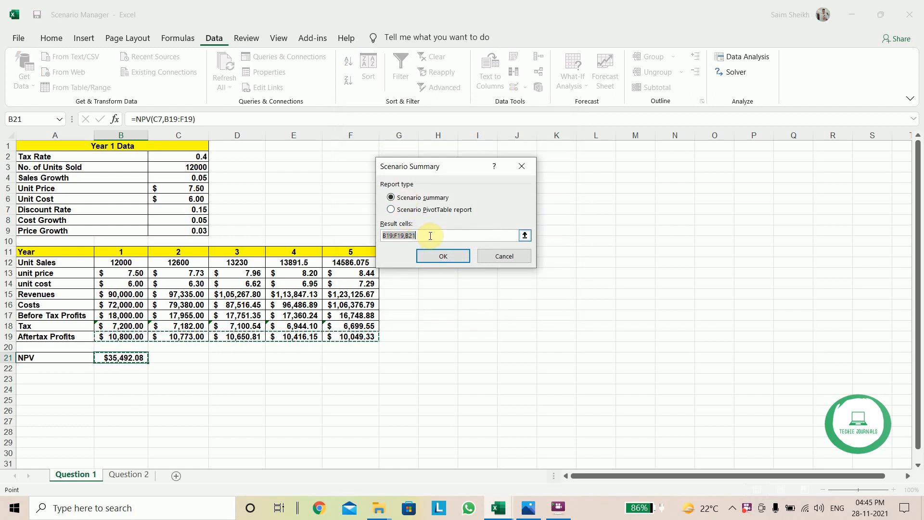
{"action": "key", "text": "BackSpace"}
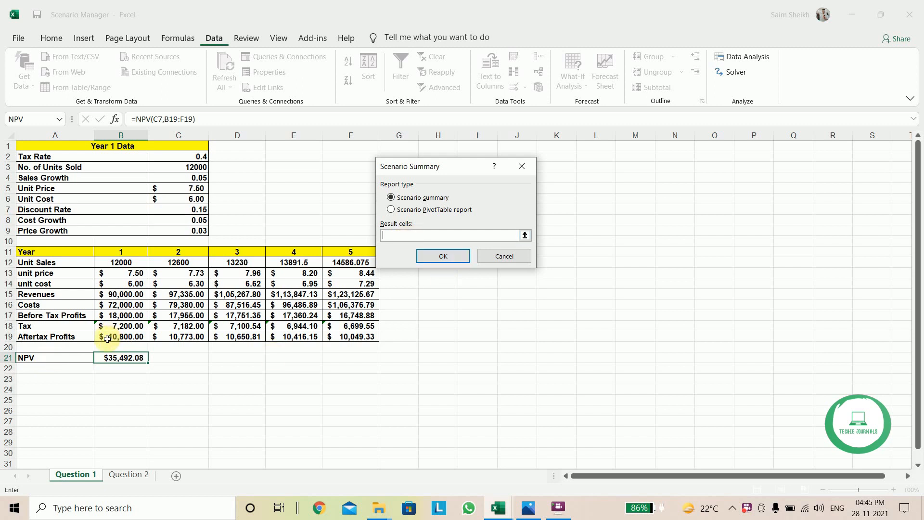
{"action": "left_click_drag", "start_coordinate": [107, 338], "coordinate": [329, 333]}
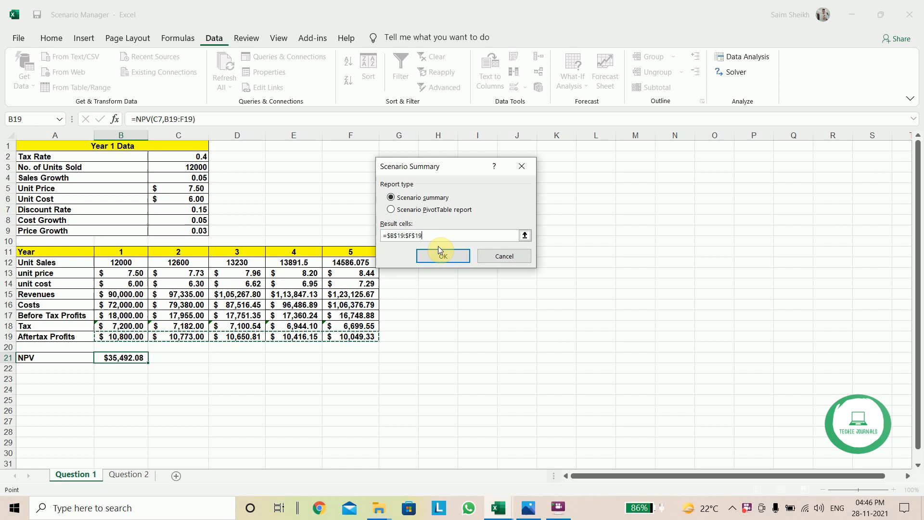
{"action": "type", "text": ","}
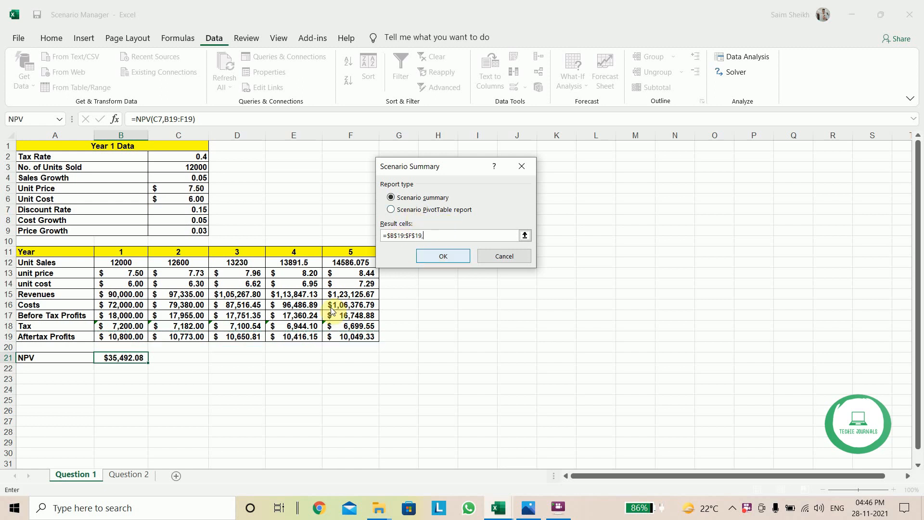
{"action": "left_click", "coordinate": [134, 359]}
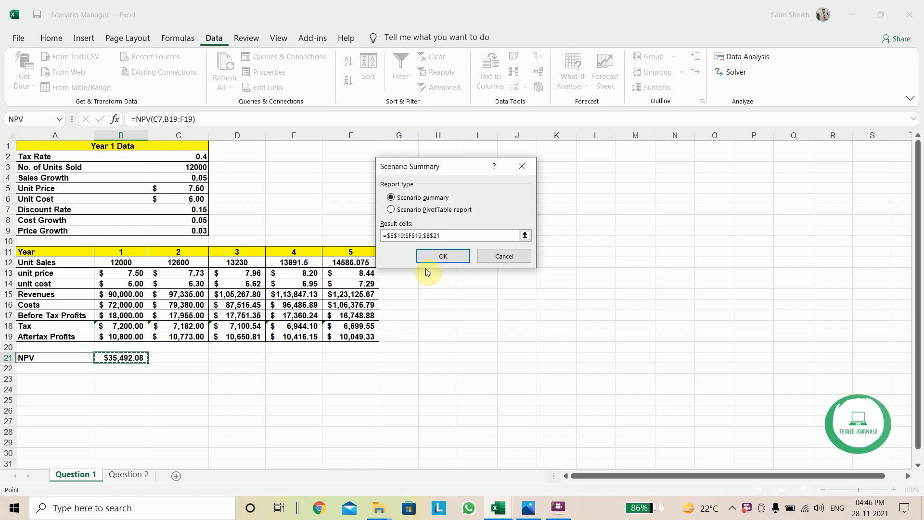
{"action": "left_click", "coordinate": [429, 256]}
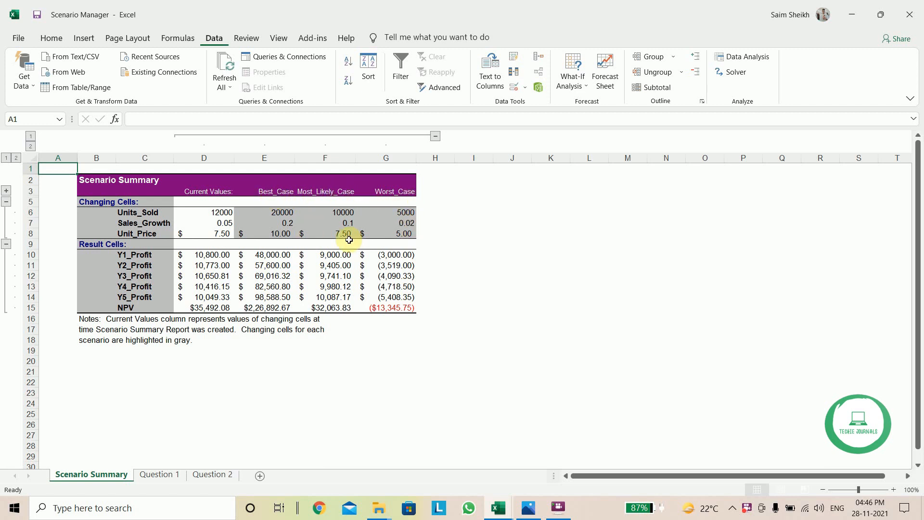
- Check the Worst_Case NPV in the scenario summary report and return to the Question 1 sheet
{"action": "left_click", "coordinate": [392, 308]}
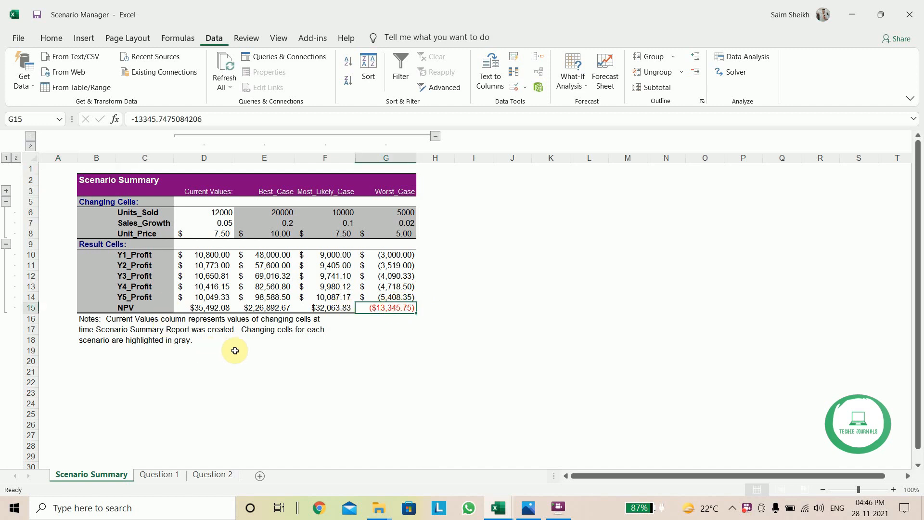
{"action": "left_click", "coordinate": [159, 474]}
{"action": "left_click", "coordinate": [112, 476]}
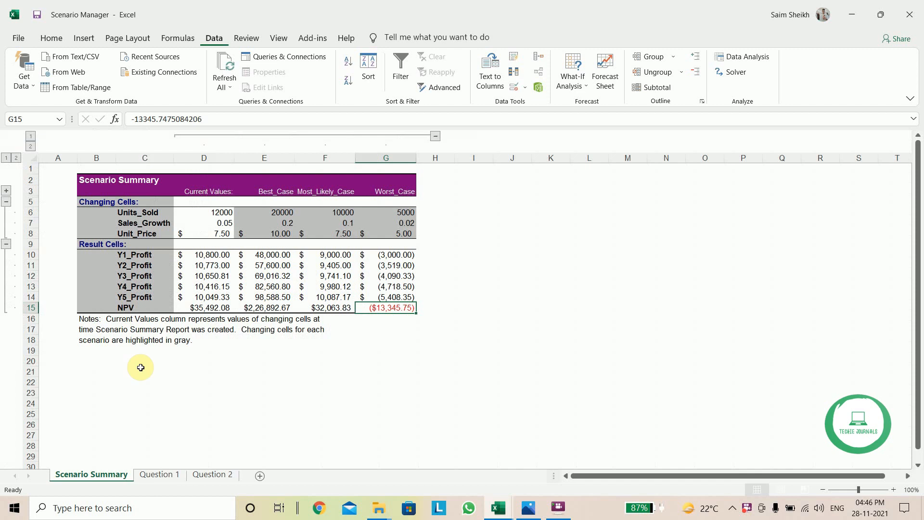
{"action": "left_click", "coordinate": [166, 474]}
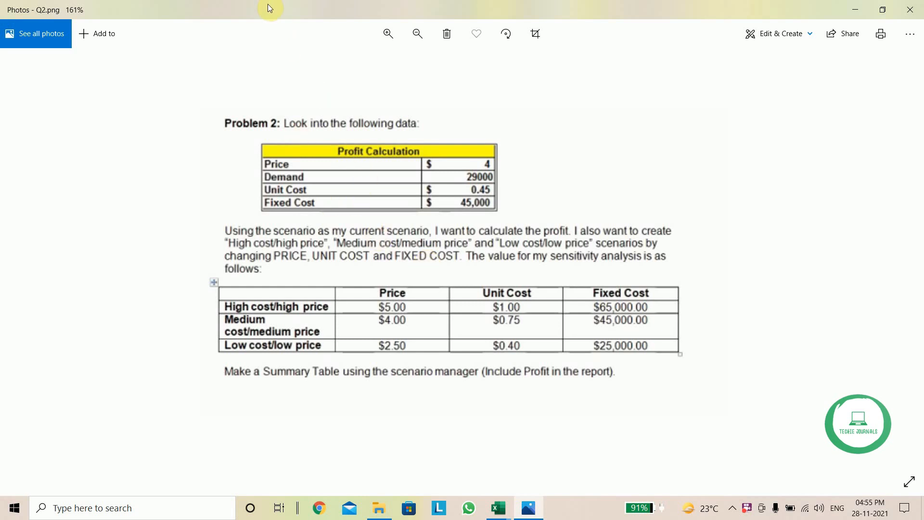
- Arrange the Q2.png problem image side by side with the workbook, and bring up the Question 2 sheet in a maximized workbook window
{"action": "left_click_drag", "start_coordinate": [270, 9], "coordinate": [920, 112]}
{"action": "left_click", "coordinate": [295, 133]}
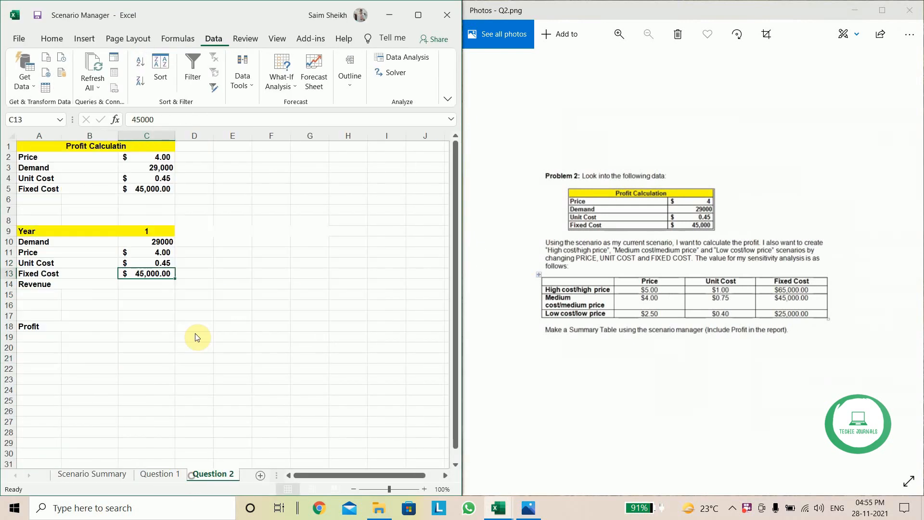
{"action": "left_click", "coordinate": [159, 473]}
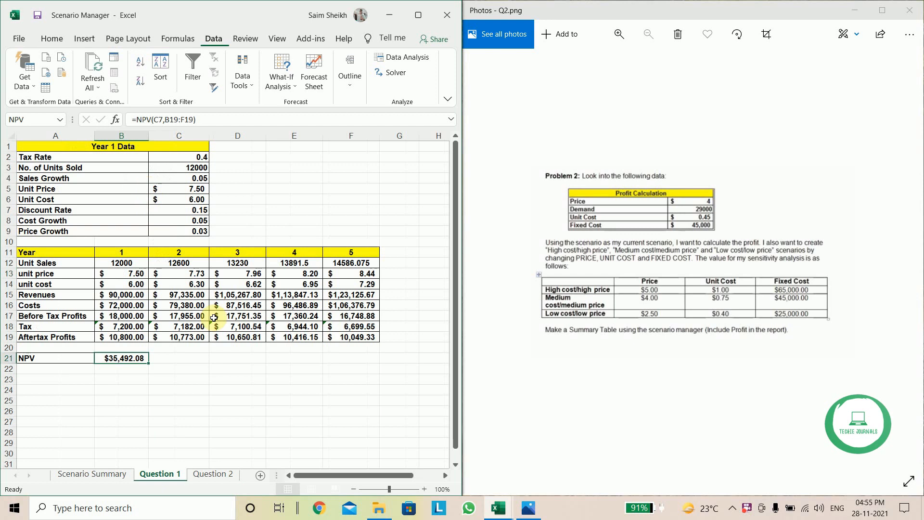
{"action": "left_click", "coordinate": [233, 474]}
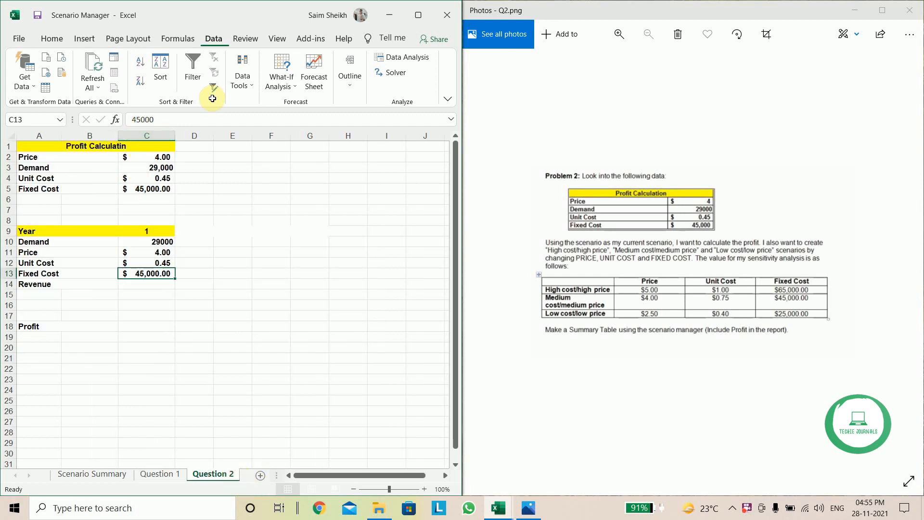
{"action": "left_click", "coordinate": [417, 15]}
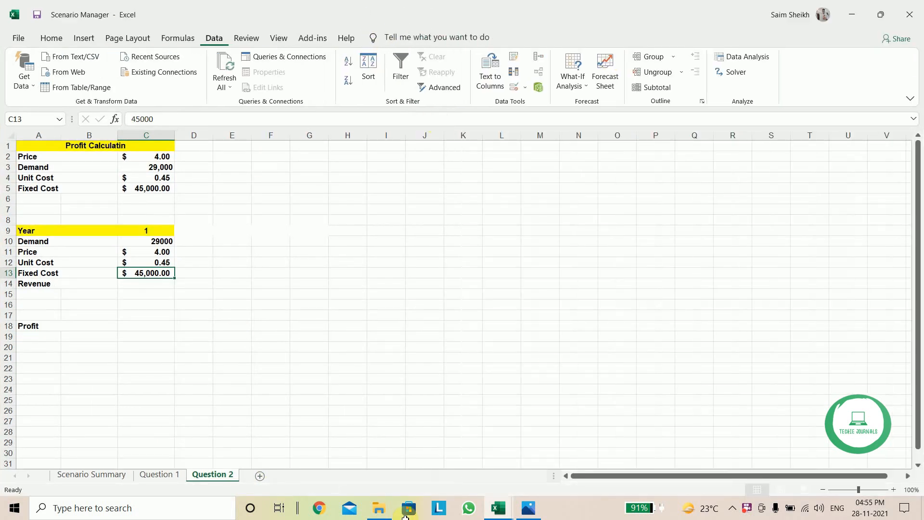
- Read Problem 2 in Q2.png and compare its given data with the demand, price and cost values on the Question 2 sheet
{"action": "left_click", "coordinate": [525, 509]}
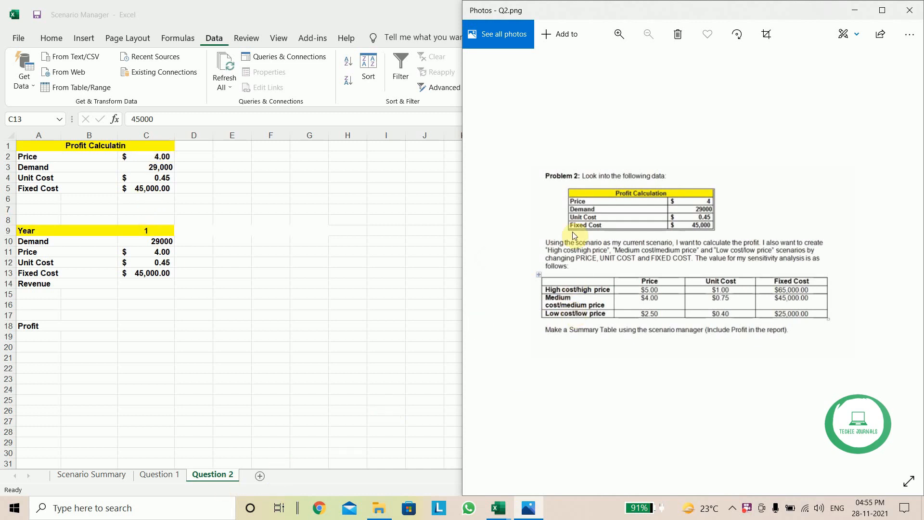
{"action": "left_click", "coordinate": [159, 474]}
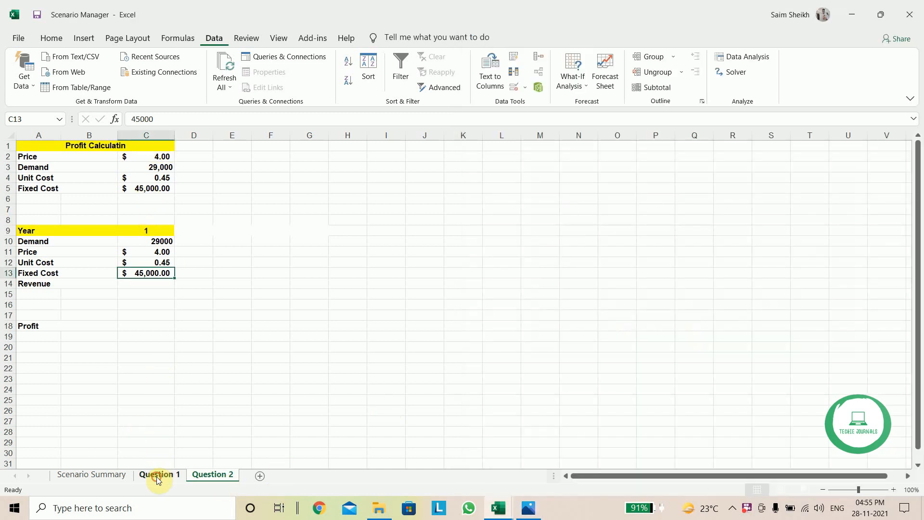
{"action": "left_click", "coordinate": [159, 474]}
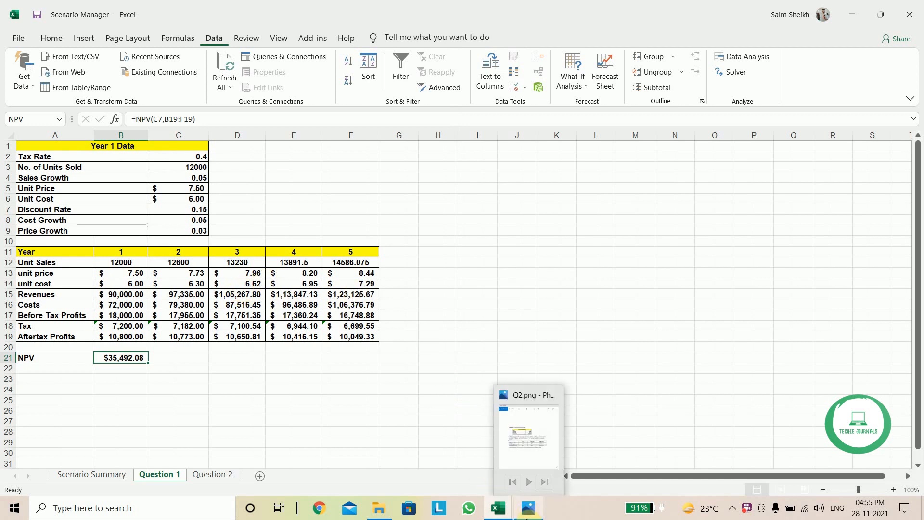
{"action": "left_click", "coordinate": [528, 510]}
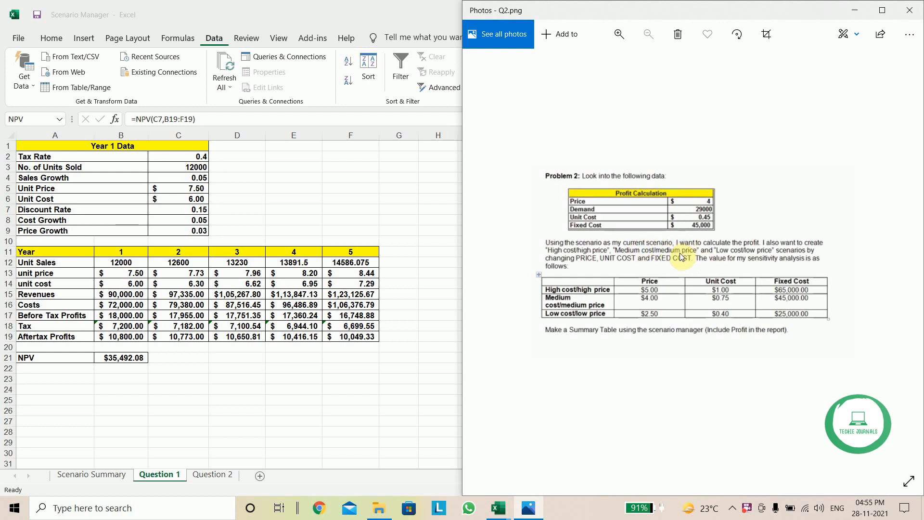
{"action": "left_click", "coordinate": [224, 476]}
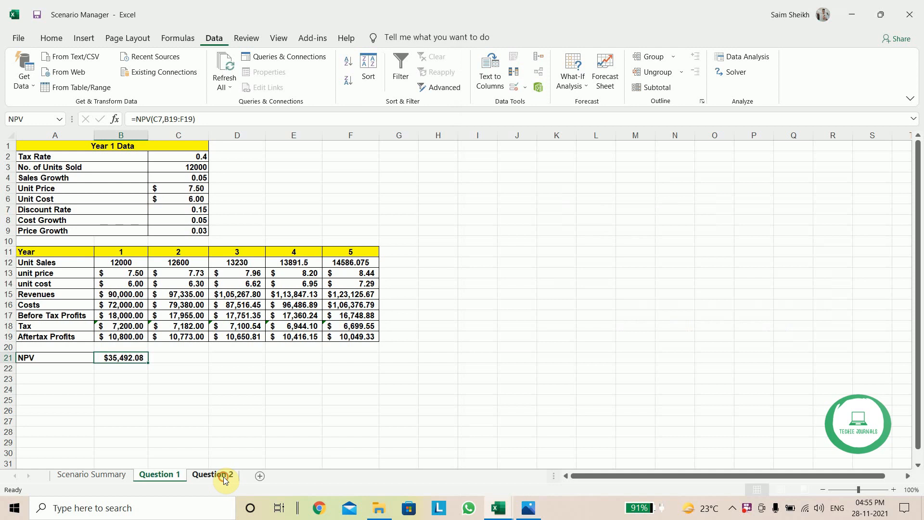
{"action": "left_click", "coordinate": [529, 507]}
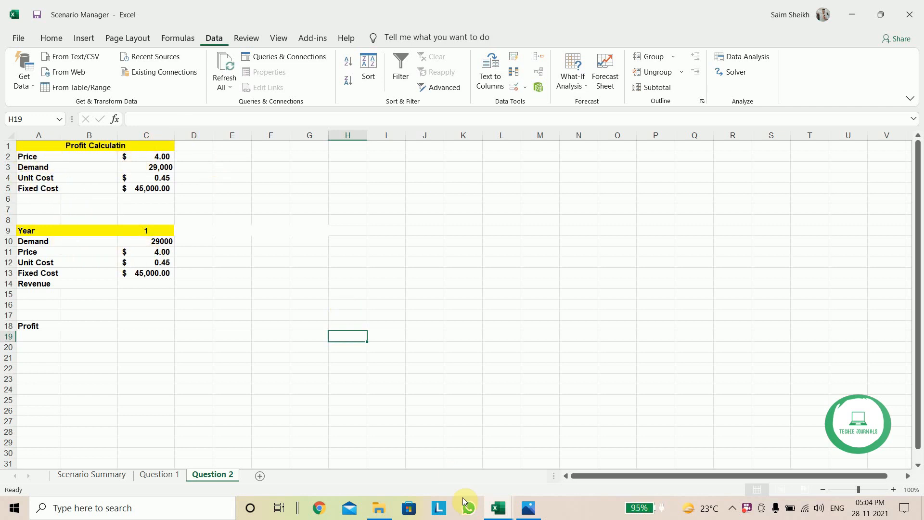
{"action": "left_click", "coordinate": [528, 508]}
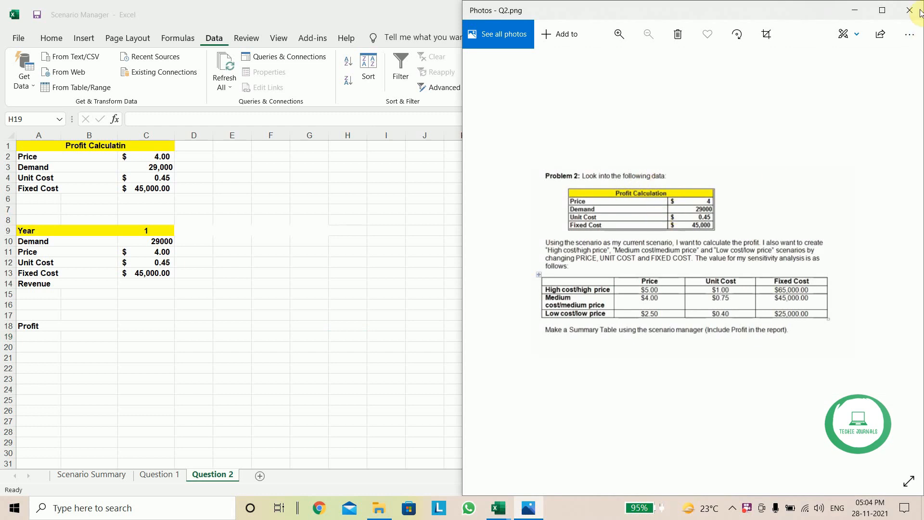
{"action": "left_click", "coordinate": [855, 10]}
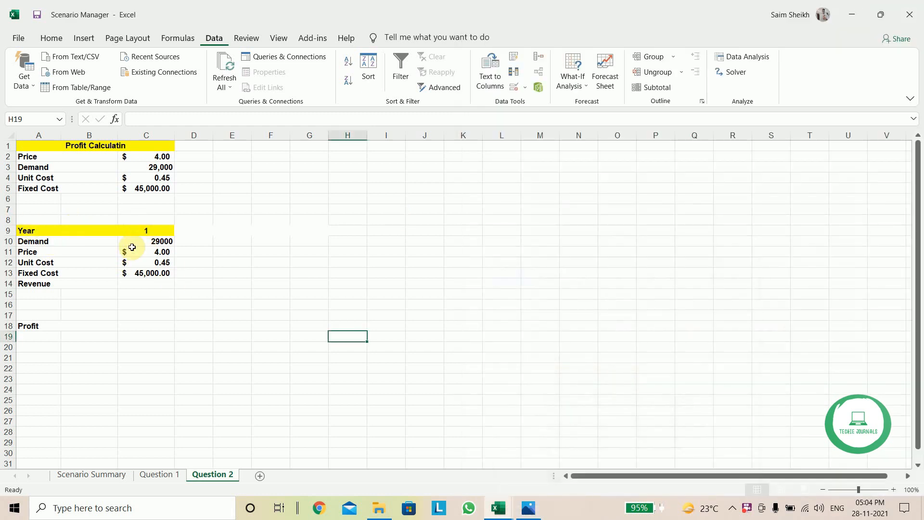
{"action": "left_click", "coordinate": [157, 241]}
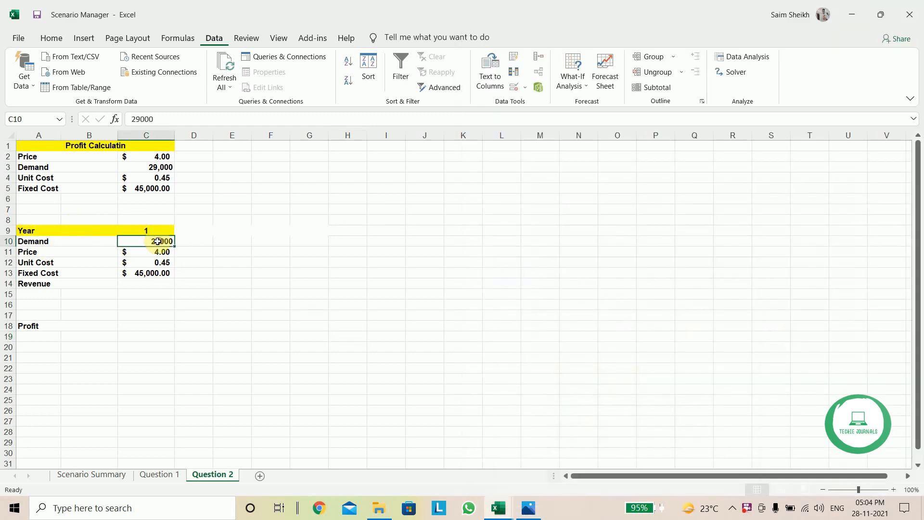
{"action": "left_click", "coordinate": [140, 261]}
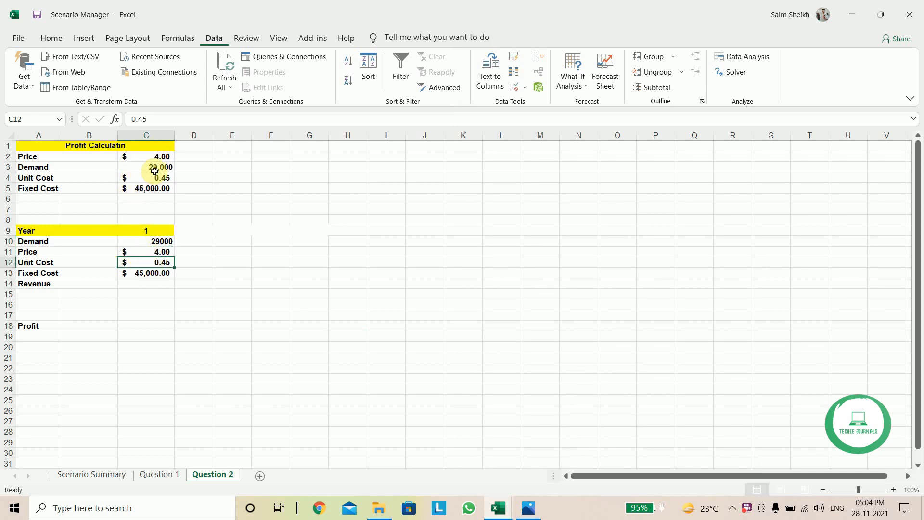
{"action": "left_click", "coordinate": [151, 274]}
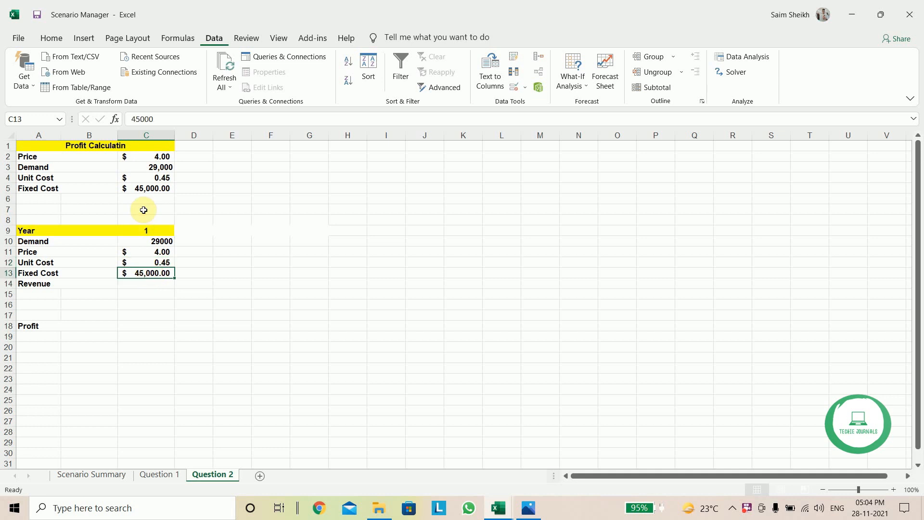
- Calculate Revenue in cell C14 of the Question 2 sheet as demand times price with the formula =c10*c2
{"action": "left_click", "coordinate": [149, 284]}
{"action": "left_click", "coordinate": [137, 119]}
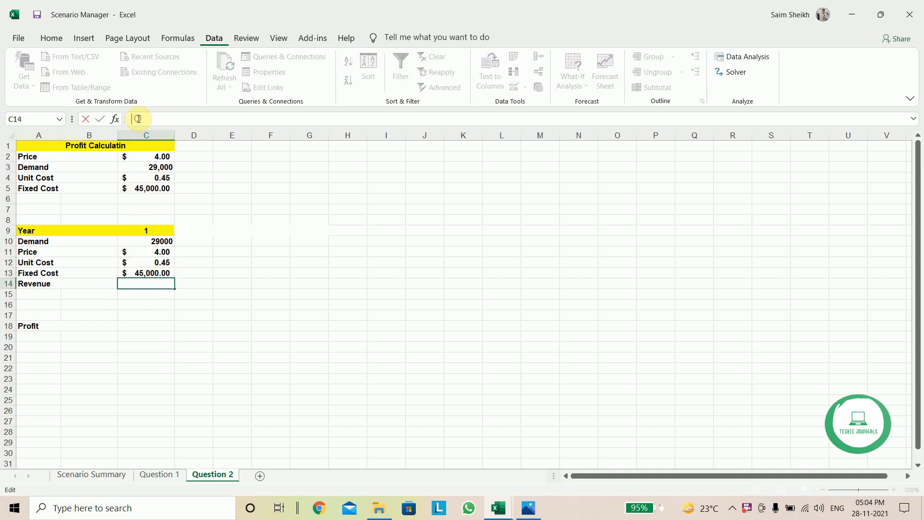
{"action": "type", "text": "="}
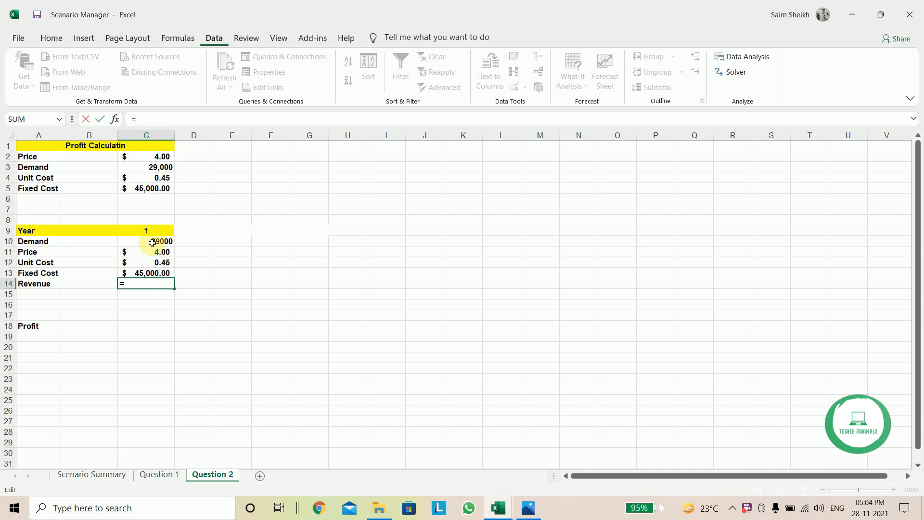
{"action": "type", "text": "c10"}
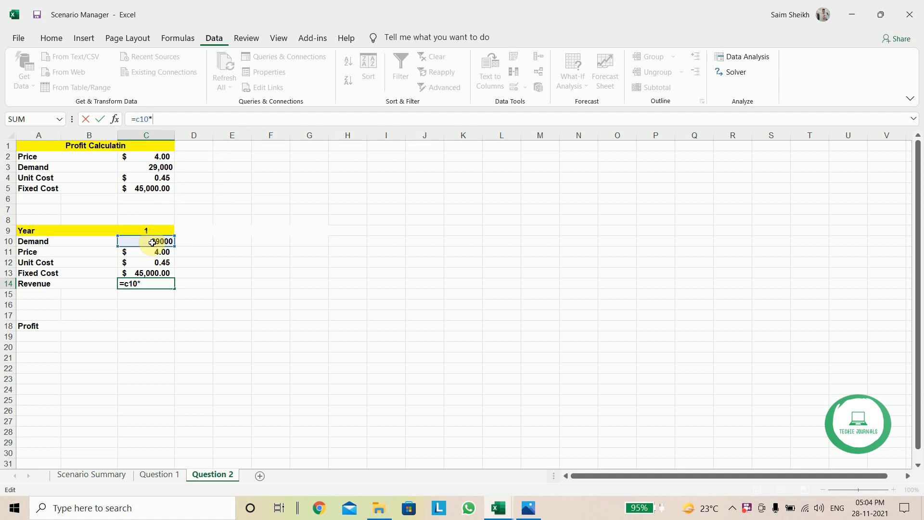
{"action": "type", "text": "*c2"}
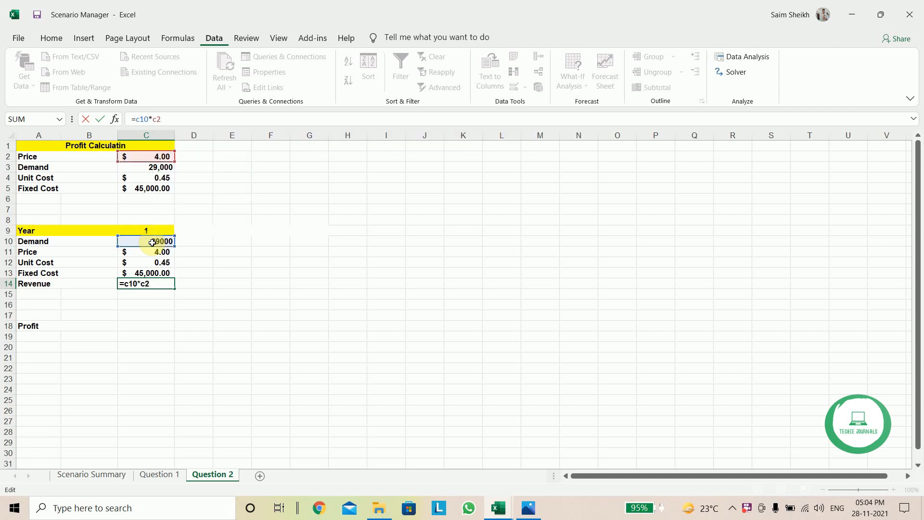
{"action": "key", "text": "Return"}
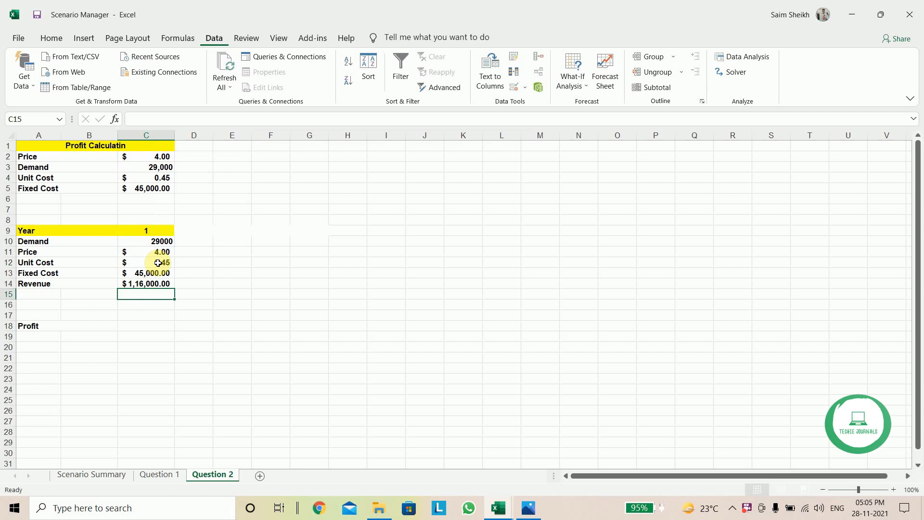
- Calculate Profit in cell C18 as revenue minus fixed cost with the formula =c14-c13
{"action": "left_click", "coordinate": [132, 324]}
{"action": "left_click", "coordinate": [168, 117]}
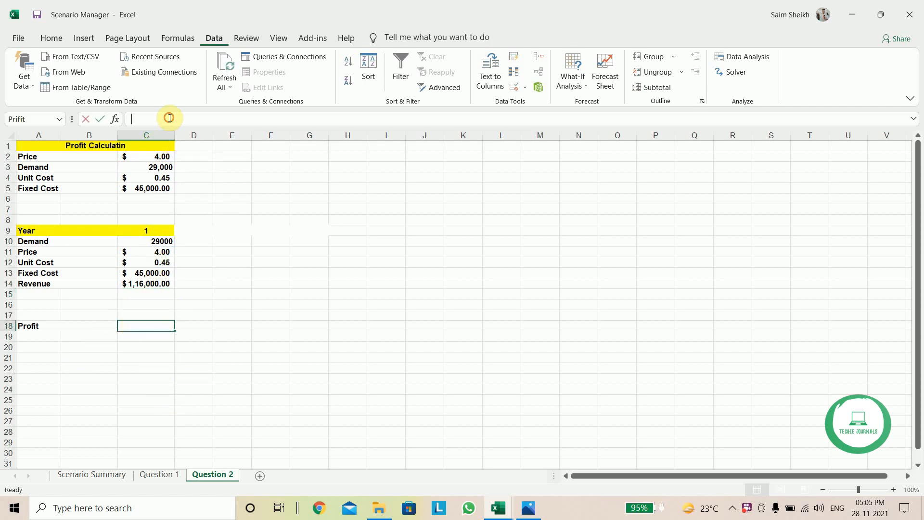
{"action": "type", "text": "="}
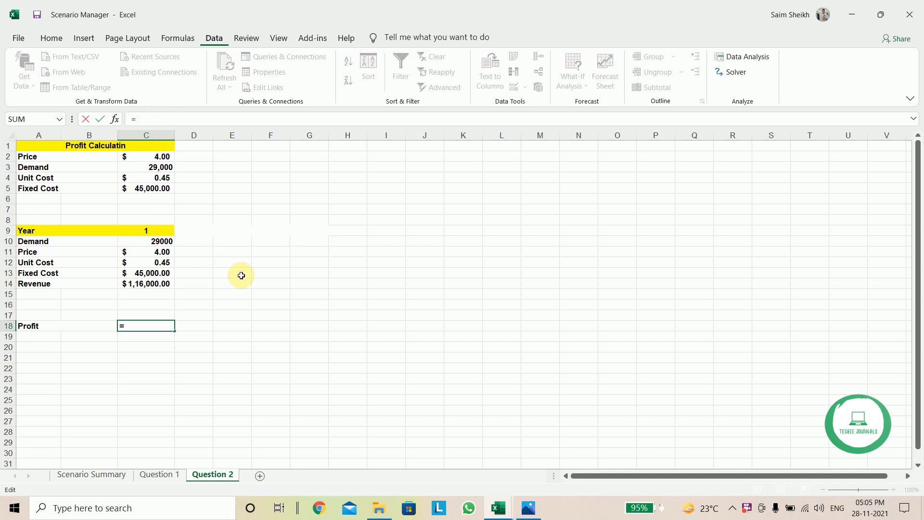
{"action": "type", "text": "c14"}
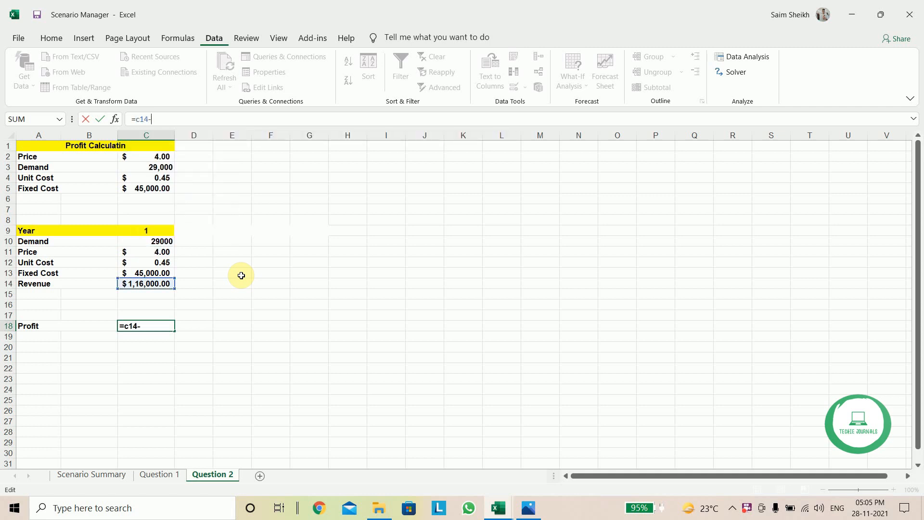
{"action": "type", "text": "-c13"}
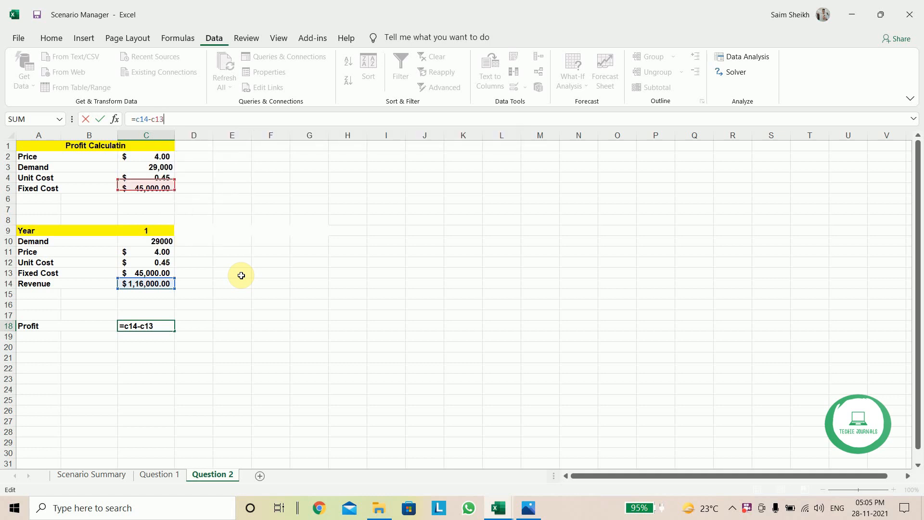
{"action": "key", "text": "Return"}
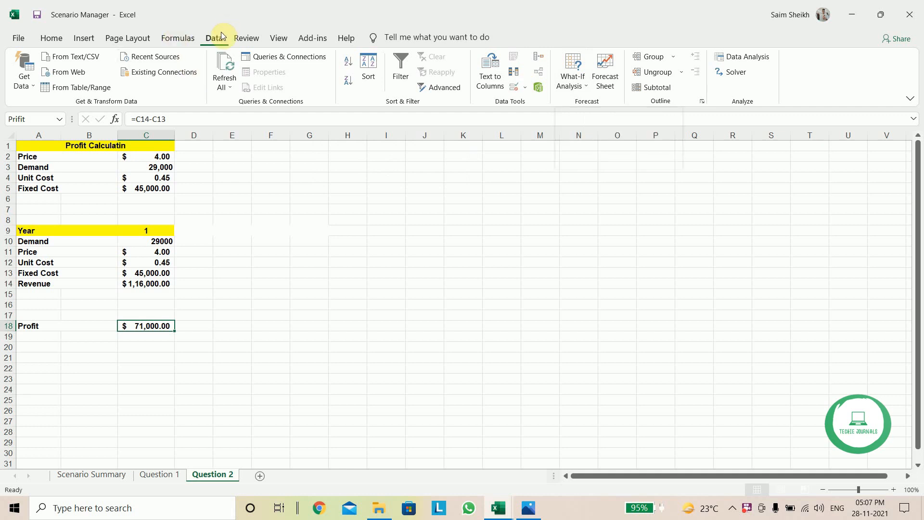
- Start a new scenario in the Scenario Manager and name it High_Cost/High_Price, following the scenario table in Q2.png
{"action": "left_click", "coordinate": [588, 88]}
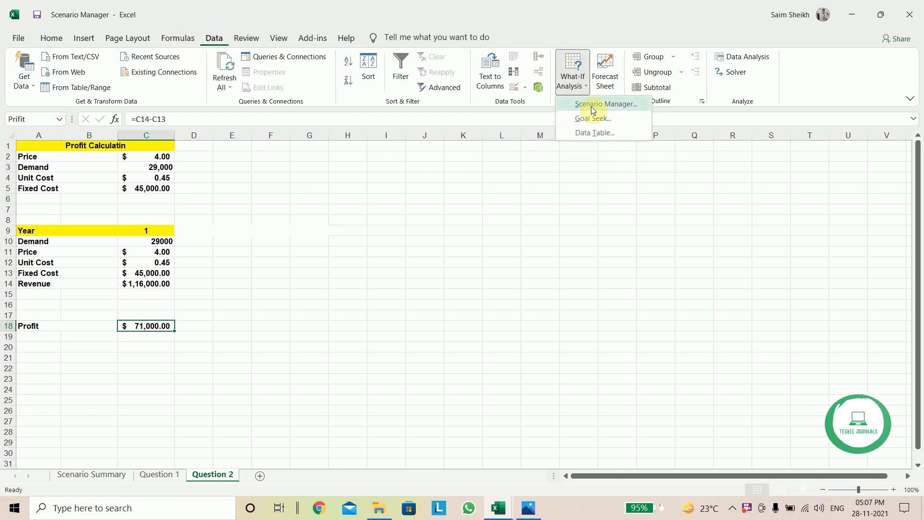
{"action": "left_click", "coordinate": [591, 106]}
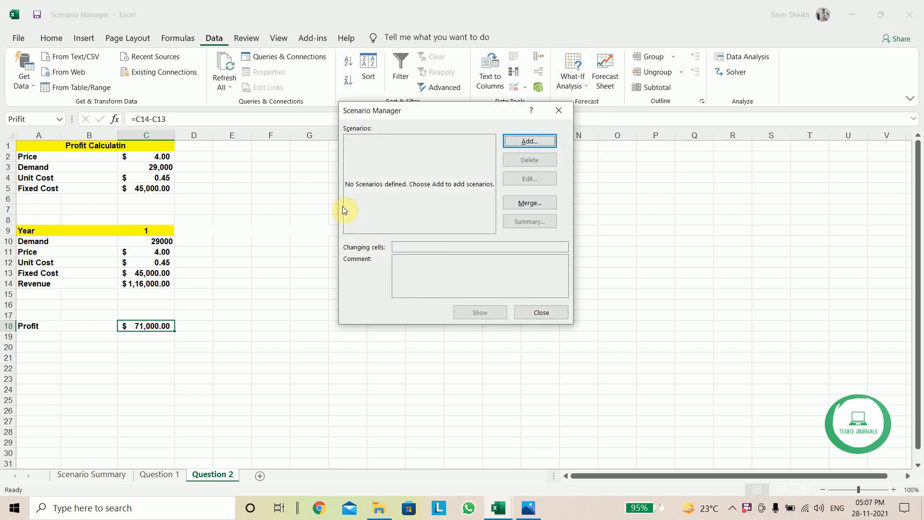
{"action": "left_click", "coordinate": [528, 140]}
{"action": "left_click", "coordinate": [528, 508]}
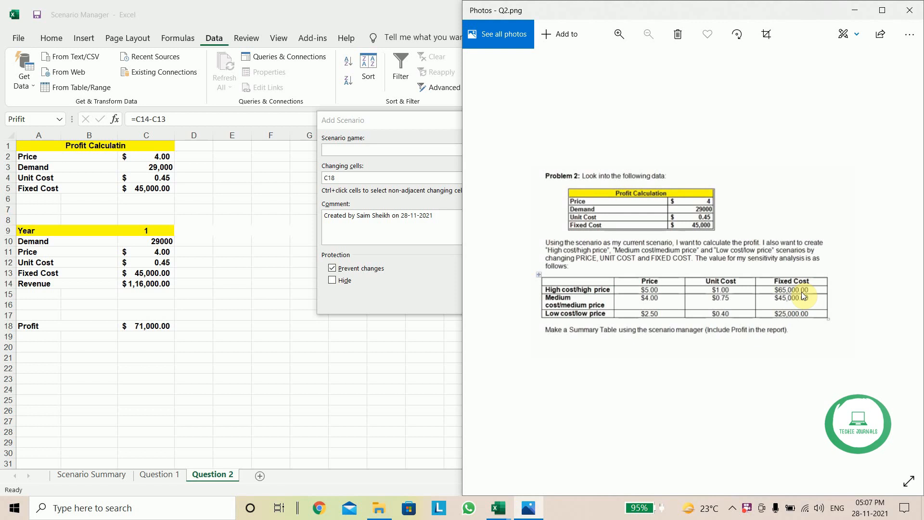
{"action": "left_click", "coordinate": [856, 12]}
{"action": "left_click", "coordinate": [390, 150]}
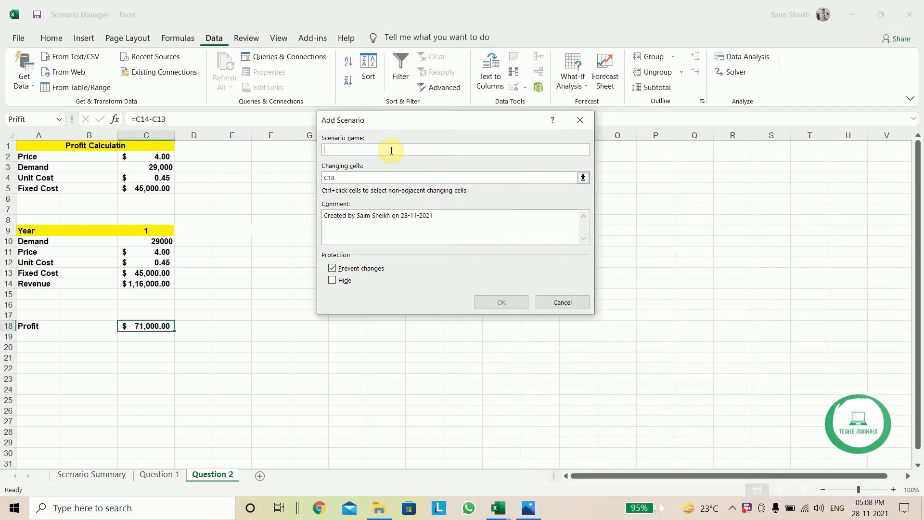
{"action": "left_click", "coordinate": [526, 508]}
{"action": "left_click", "coordinate": [527, 508]}
{"action": "type", "text": "High_Cost/"}
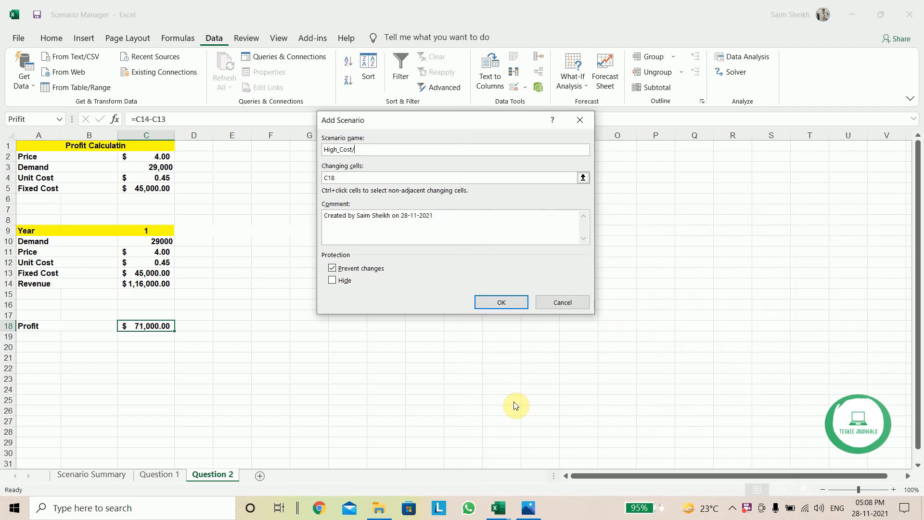
{"action": "type", "text": "High"}
- Set the High_Cost/High_Price scenario's changing cells to price $C$2, unit cost $C$4 and fixed cost $C$5
{"action": "left_click", "coordinate": [344, 177]}
{"action": "key", "text": "BackSpace"}
{"action": "key", "text": "BackSpace"}
{"action": "key", "text": "BackSpace"}
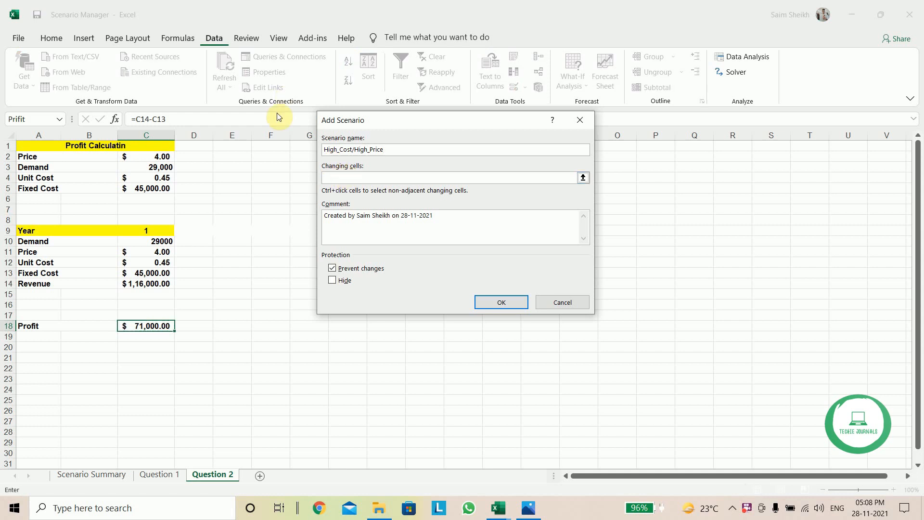
{"action": "left_click", "coordinate": [159, 156]}
{"action": "type", "text": ","}
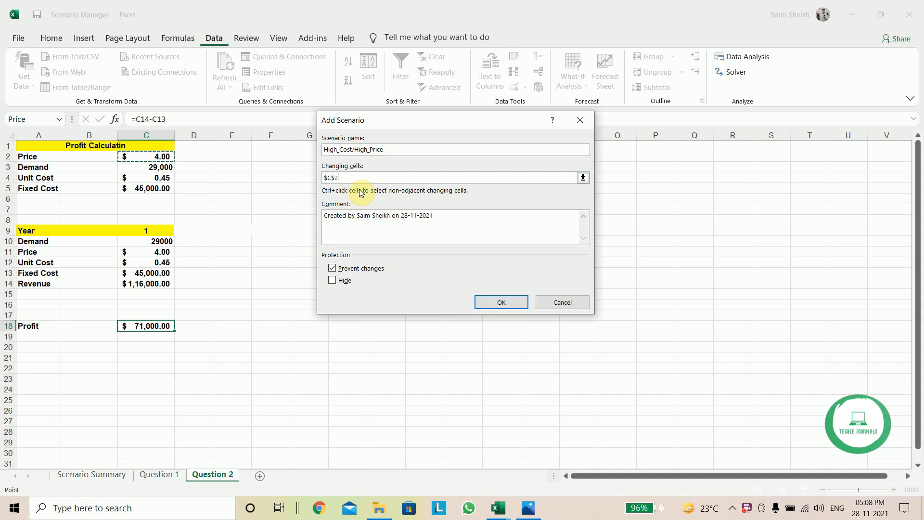
{"action": "left_click", "coordinate": [141, 177]}
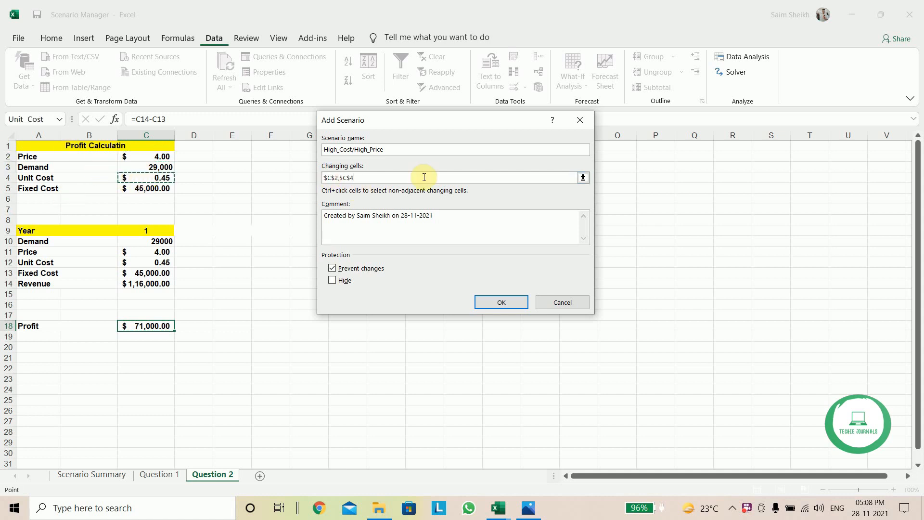
{"action": "type", "text": ","}
{"action": "left_click", "coordinate": [164, 187]}
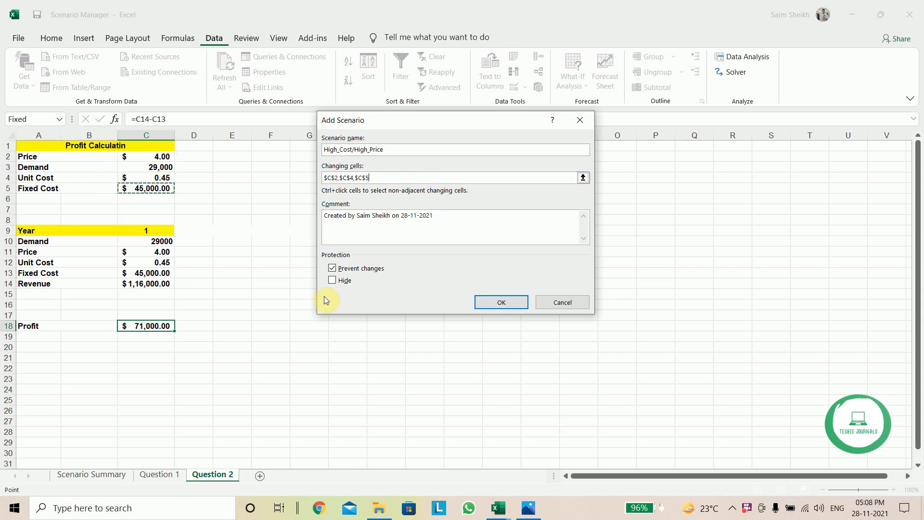
{"action": "left_click", "coordinate": [502, 302]}
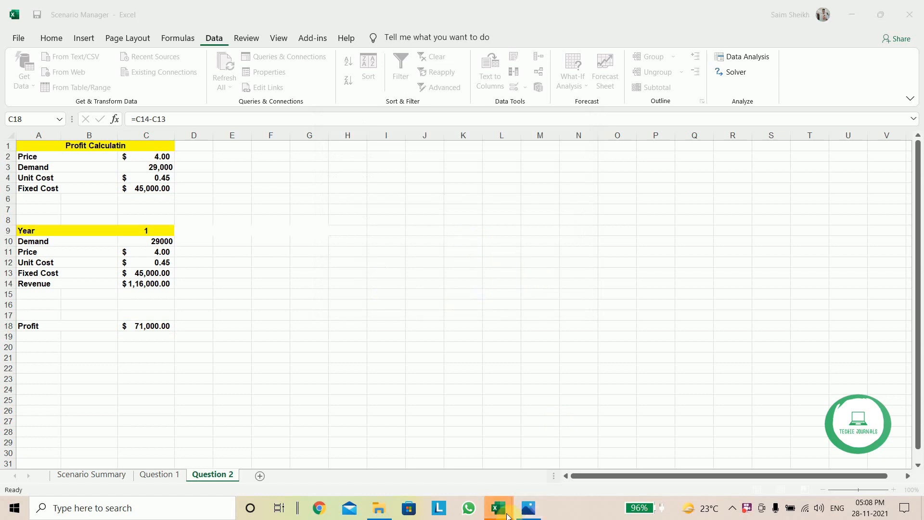
- Enter the high-case values from Q2.png, price 5, unit cost 1 and fixed cost 65000, and save the scenario
{"action": "mouse_move", "coordinate": [498, 508]}
{"action": "left_click", "coordinate": [466, 483]}
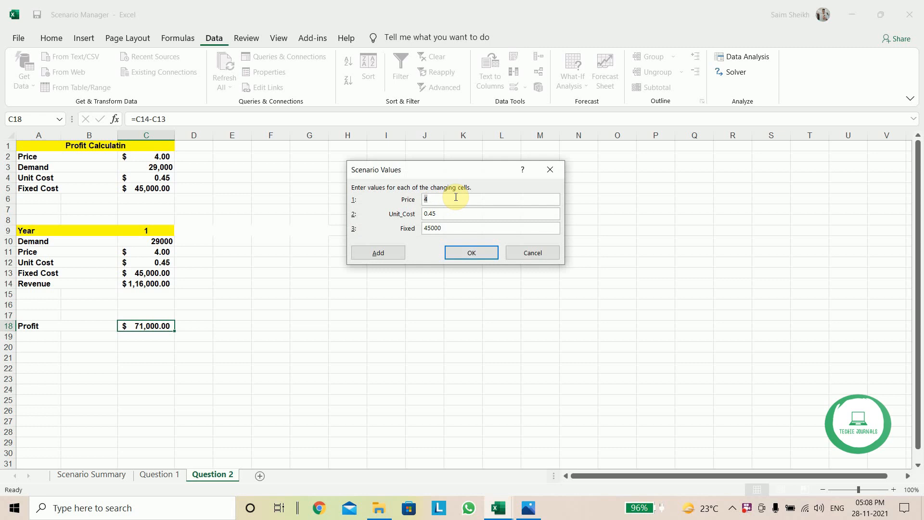
{"action": "left_click", "coordinate": [528, 509]}
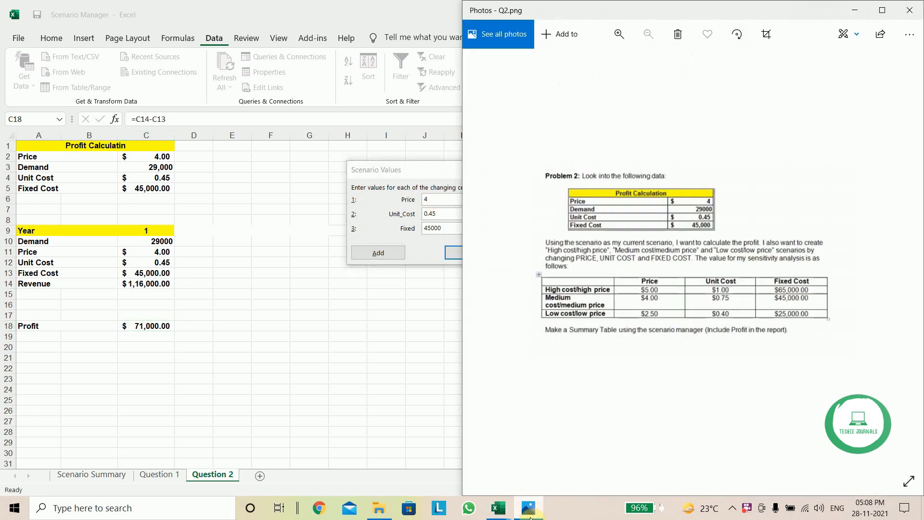
{"action": "left_click", "coordinate": [529, 511]}
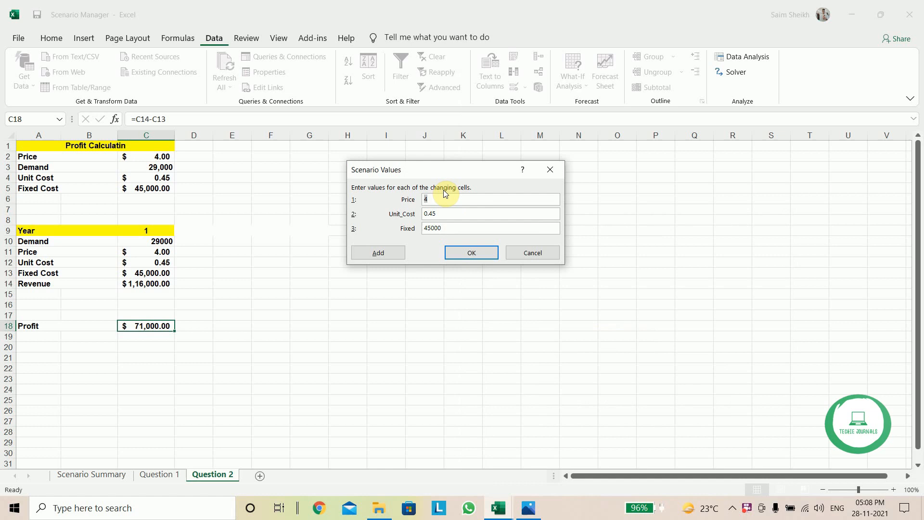
{"action": "type", "text": "5"}
{"action": "left_click", "coordinate": [529, 511]}
{"action": "left_click", "coordinate": [529, 511]}
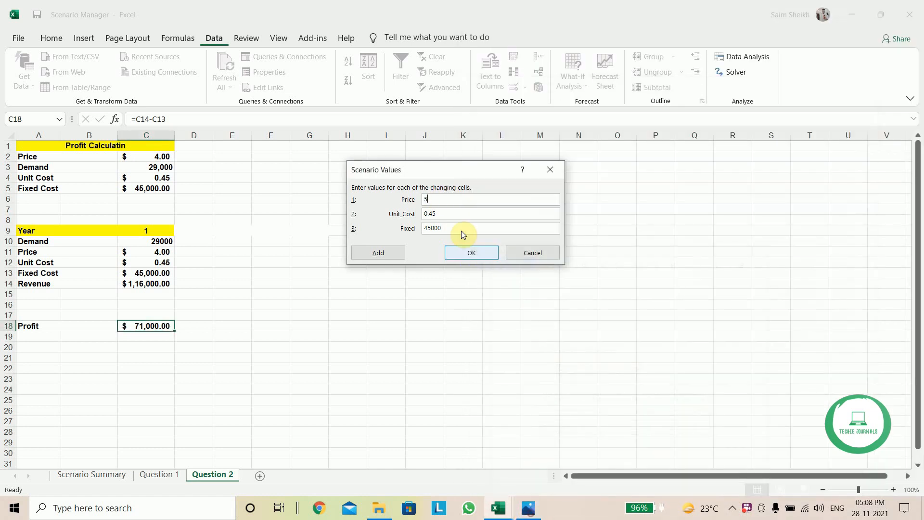
{"action": "left_click", "coordinate": [444, 213]}
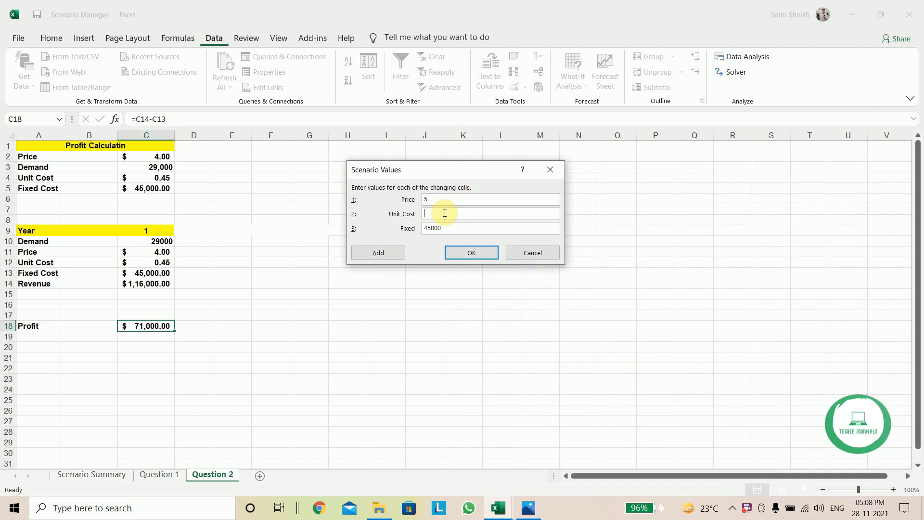
{"action": "type", "text": "1"}
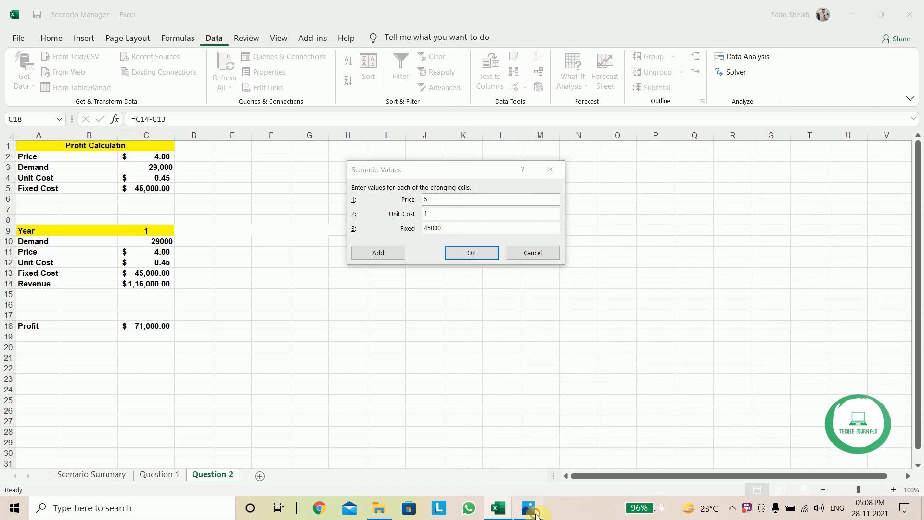
{"action": "left_click", "coordinate": [530, 511]}
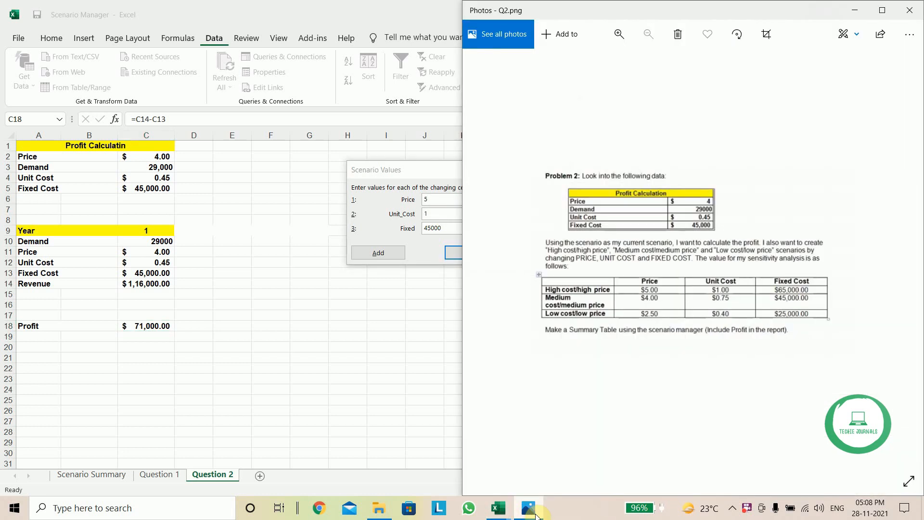
{"action": "left_click", "coordinate": [529, 509]}
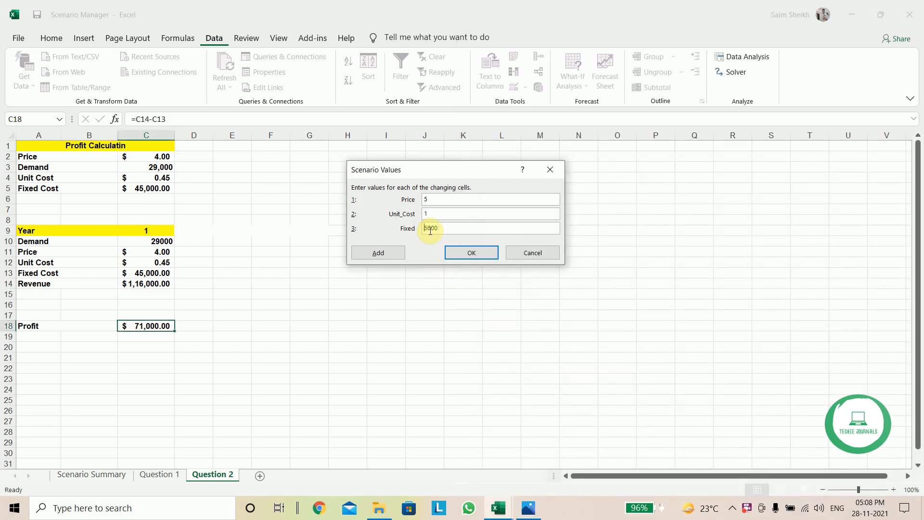
{"action": "left_click", "coordinate": [471, 252]}
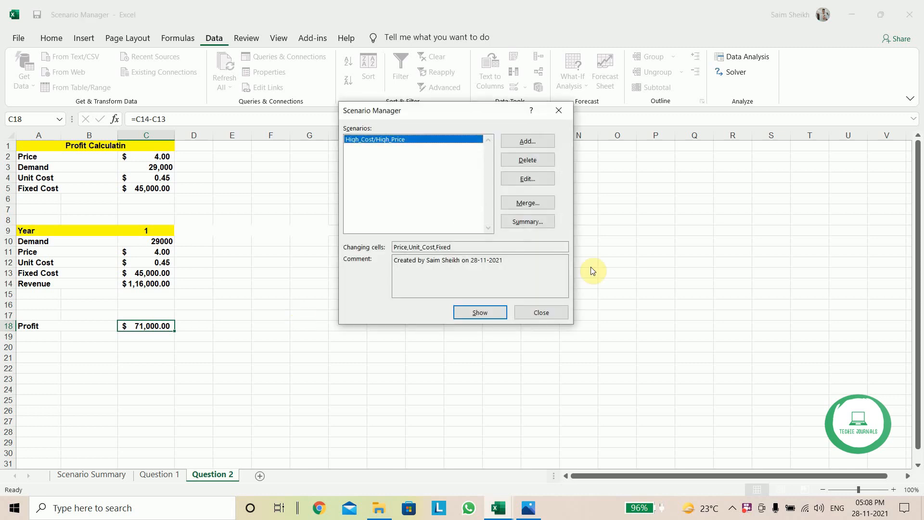
- Add a second scenario named Medium_Cost/Medium_Price with changing cells C2, C4 and C5
{"action": "left_click", "coordinate": [528, 141]}
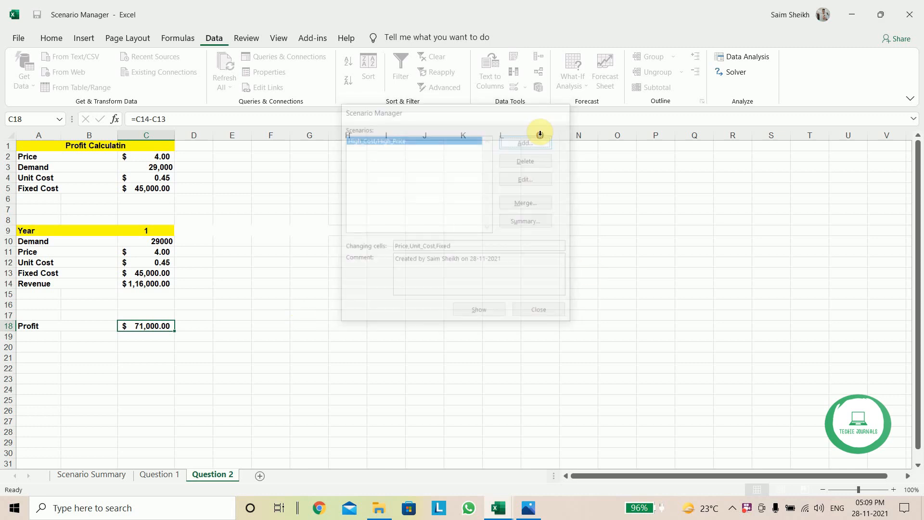
{"action": "left_click", "coordinate": [528, 509]}
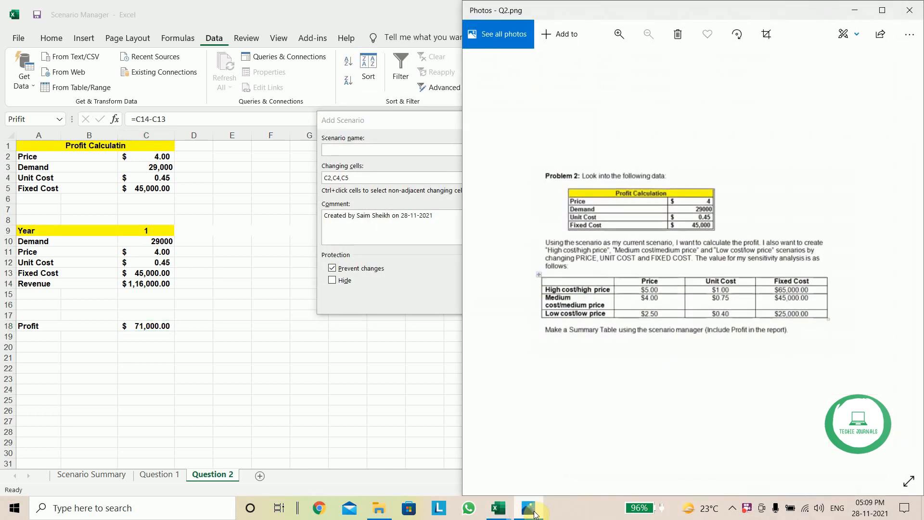
{"action": "left_click", "coordinate": [534, 513]}
{"action": "type", "text": "Medium_Co"}
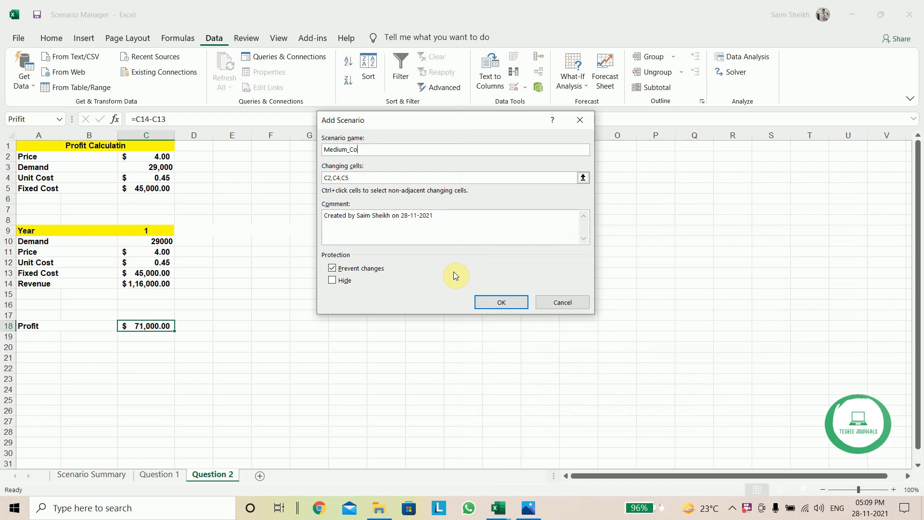
{"action": "type", "text": "st/Medium_Price"}
{"action": "left_click", "coordinate": [493, 299]}
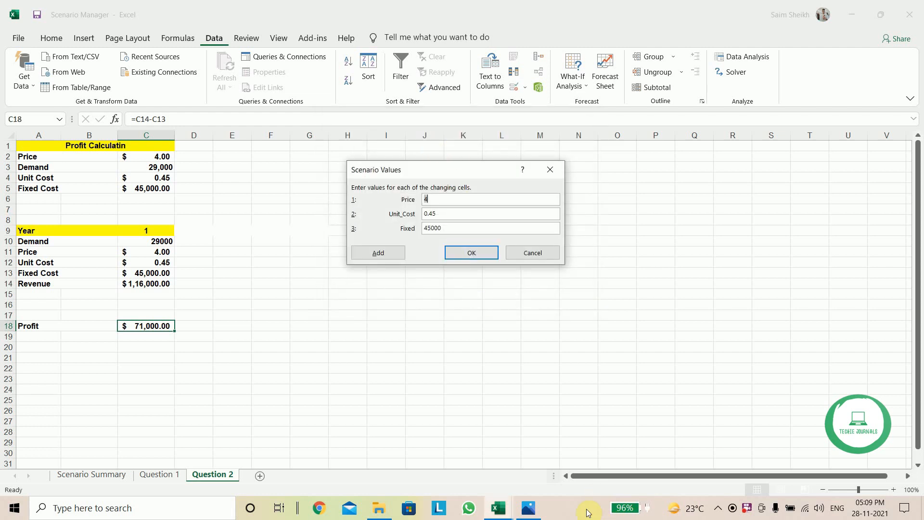
- Check the medium-case values in Q2.png, set the scenario's unit cost to 0.75, and save it with price 4 and fixed cost 45000
{"action": "left_click", "coordinate": [527, 510]}
{"action": "left_click", "coordinate": [526, 510]}
{"action": "left_click", "coordinate": [526, 510]}
{"action": "left_click", "coordinate": [526, 511]}
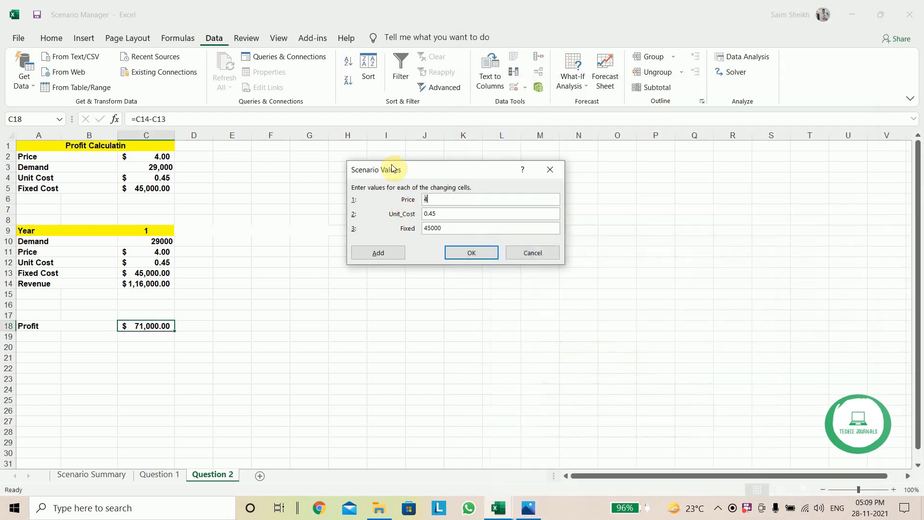
{"action": "left_click", "coordinate": [528, 509]}
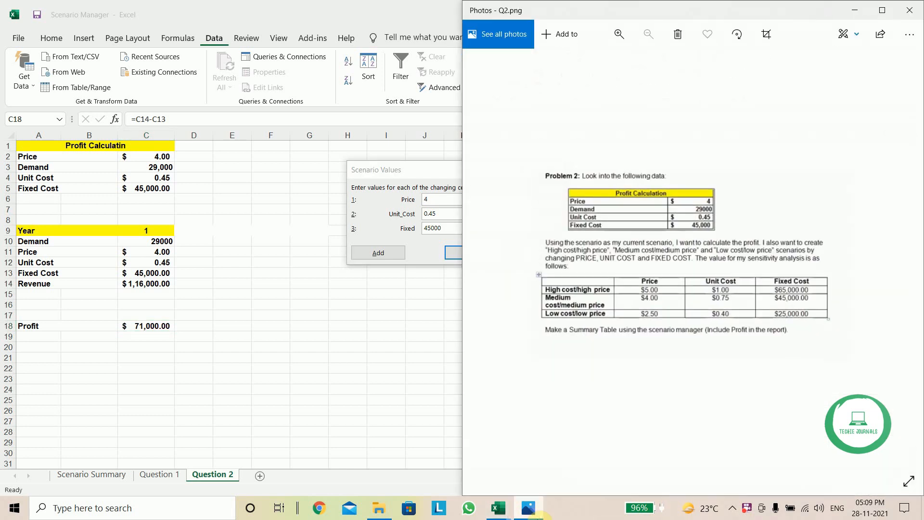
{"action": "left_click", "coordinate": [528, 509]}
{"action": "left_click", "coordinate": [436, 213]}
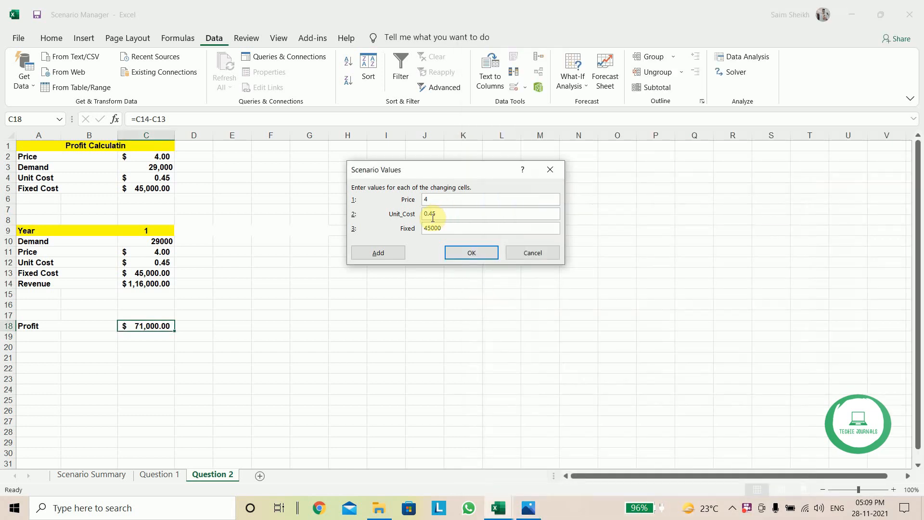
{"action": "type", "text": "7"}
{"action": "left_click", "coordinate": [530, 511]}
{"action": "left_click", "coordinate": [532, 513]}
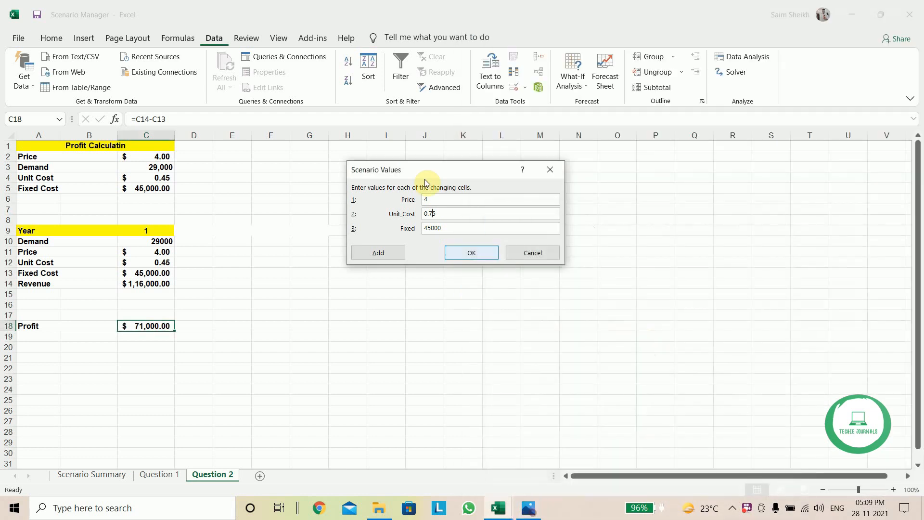
{"action": "left_click", "coordinate": [474, 258]}
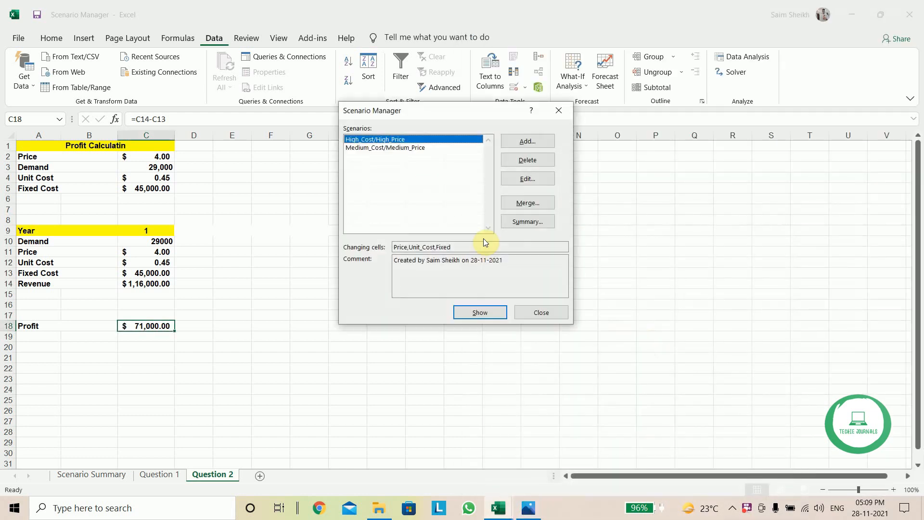
- Add a third scenario named Low_Cost/Low_Price with changing cells C2, C4 and C5
{"action": "left_click", "coordinate": [524, 138]}
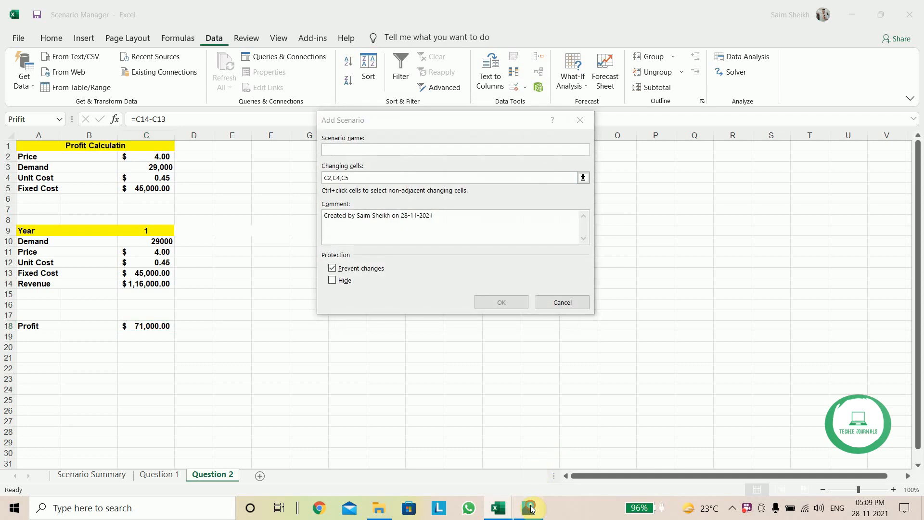
{"action": "left_click", "coordinate": [529, 508]}
{"action": "left_click", "coordinate": [531, 508]}
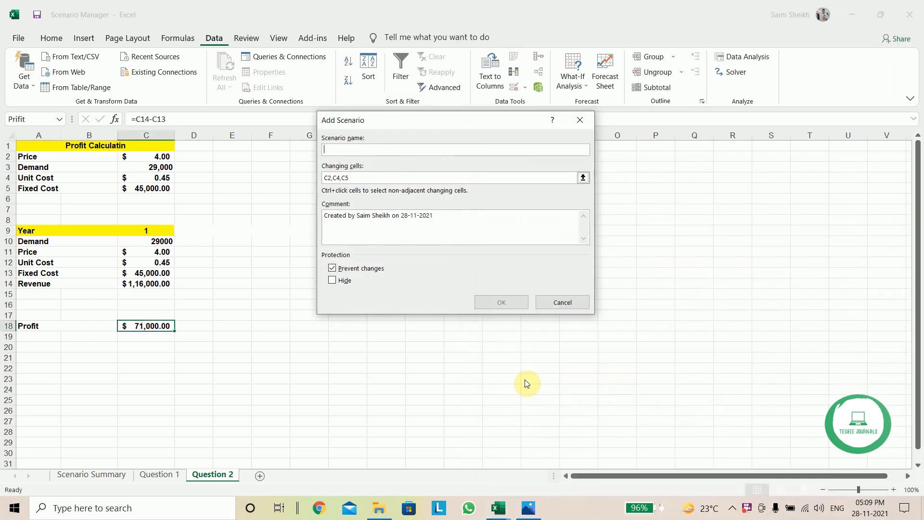
{"action": "type", "text": "Lo"}
{"action": "type", "text": "w_Cost/Low_Price"}
{"action": "left_click", "coordinate": [497, 304]}
- Check the low-case values in Q2.png, enter price 2.50, unit cost 0.75 and fixed cost 25000, and save the scenario
{"action": "left_click", "coordinate": [531, 512]}
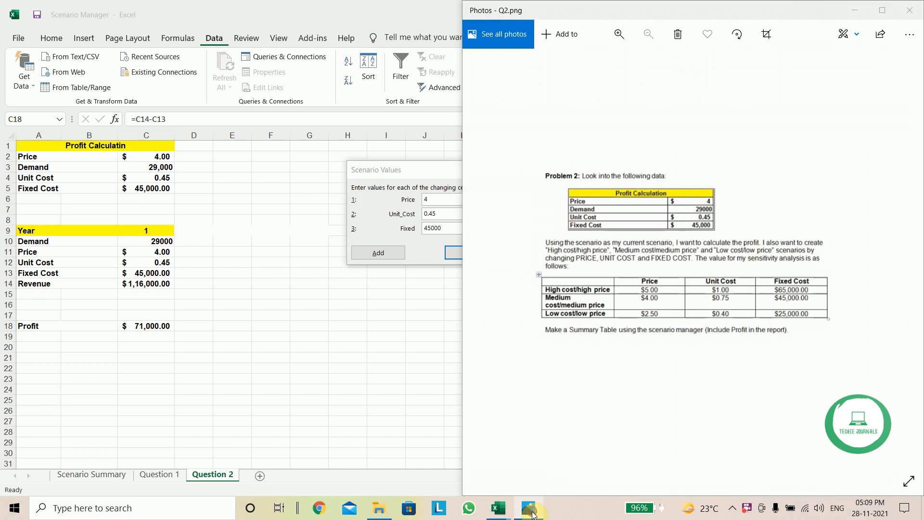
{"action": "left_click", "coordinate": [529, 510]}
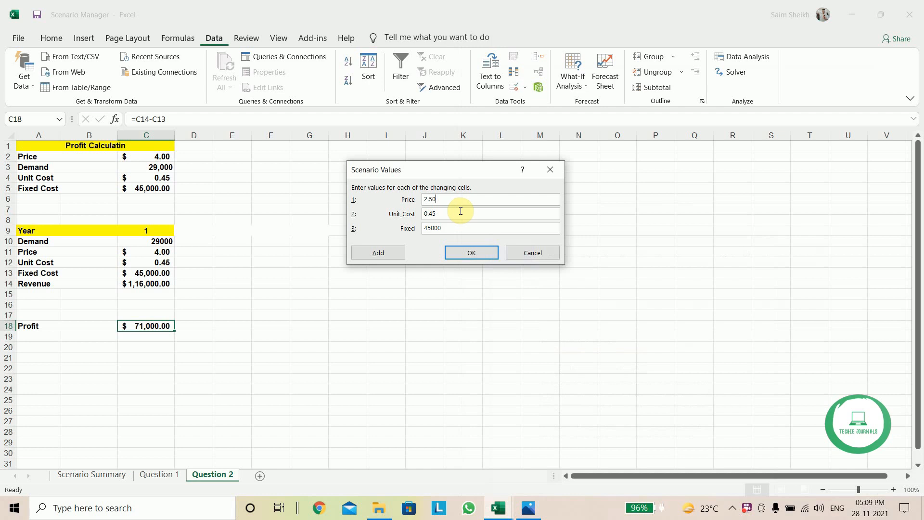
{"action": "key", "text": "BackSpace"}
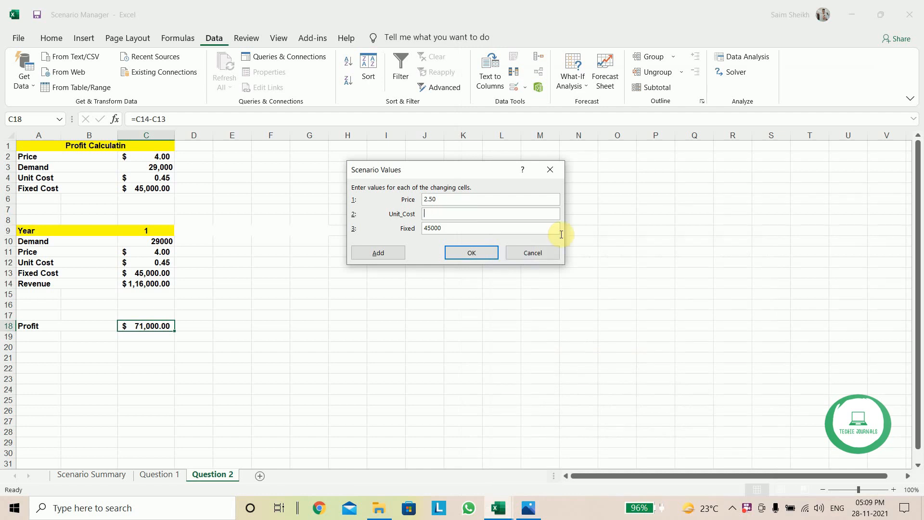
{"action": "left_click", "coordinate": [538, 506]}
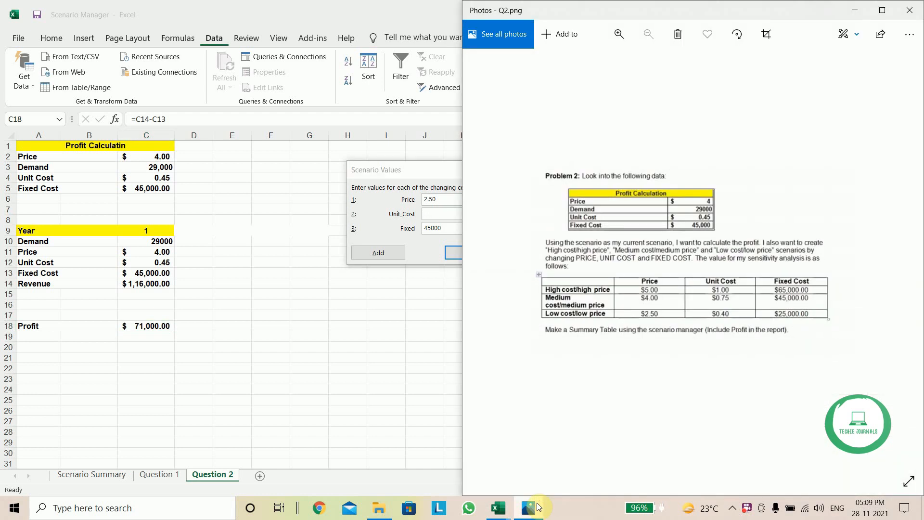
{"action": "left_click", "coordinate": [533, 507]}
{"action": "type", "text": "0.75"}
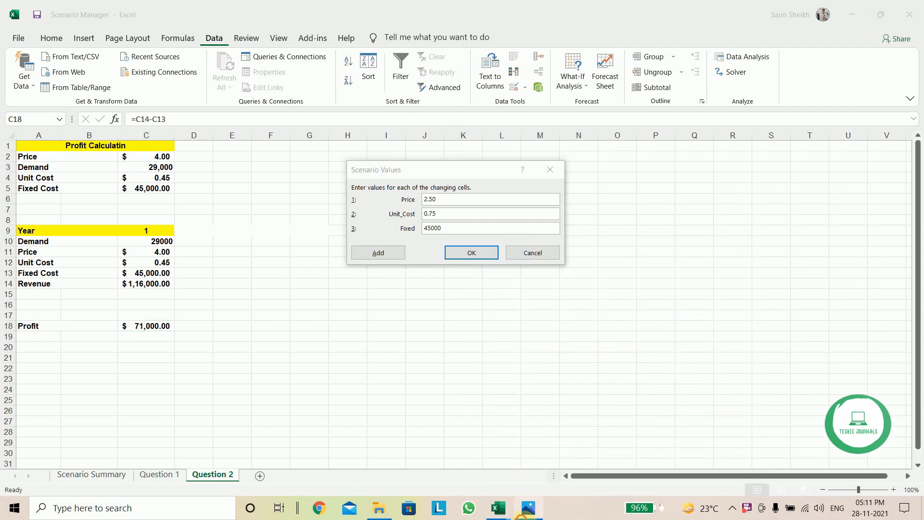
{"action": "left_click", "coordinate": [528, 506]}
{"action": "left_click", "coordinate": [528, 506]}
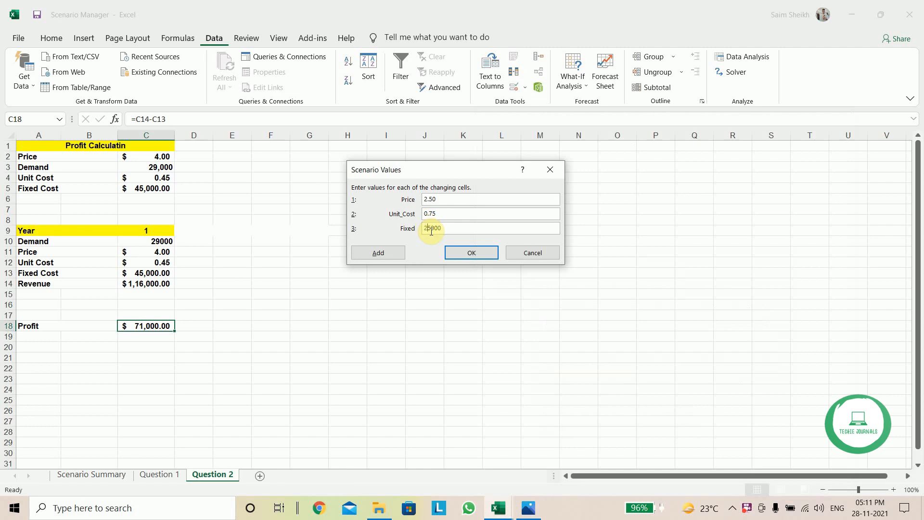
{"action": "left_click", "coordinate": [484, 249]}
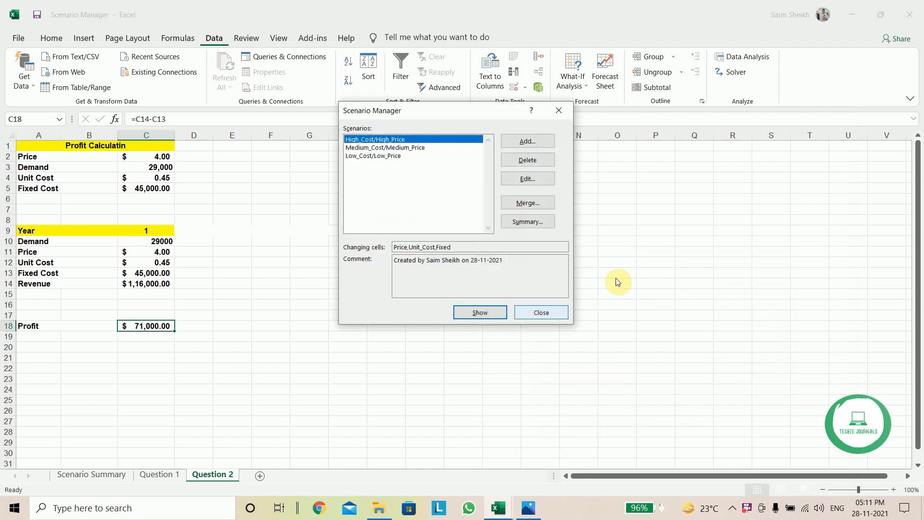
- Generate a scenario summary report with the profit cell C18 as the result cell
{"action": "left_click", "coordinate": [532, 221]}
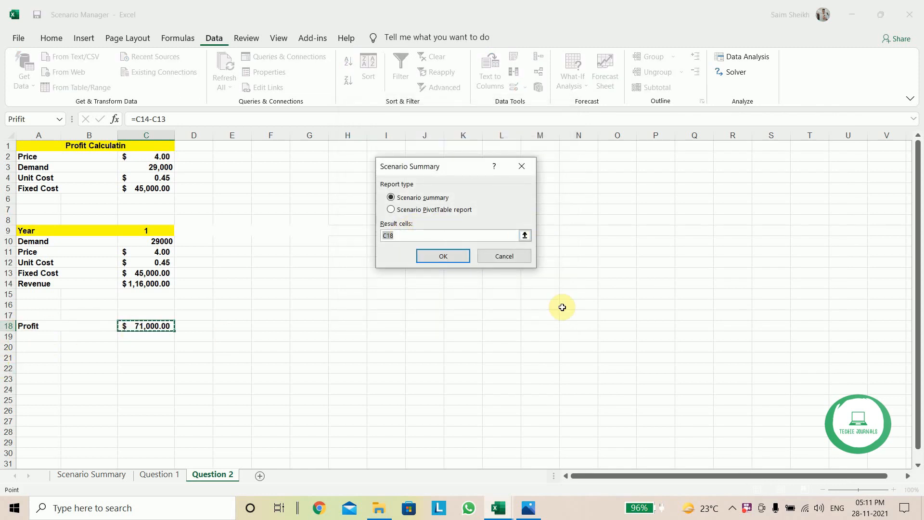
{"action": "left_click", "coordinate": [443, 256]}
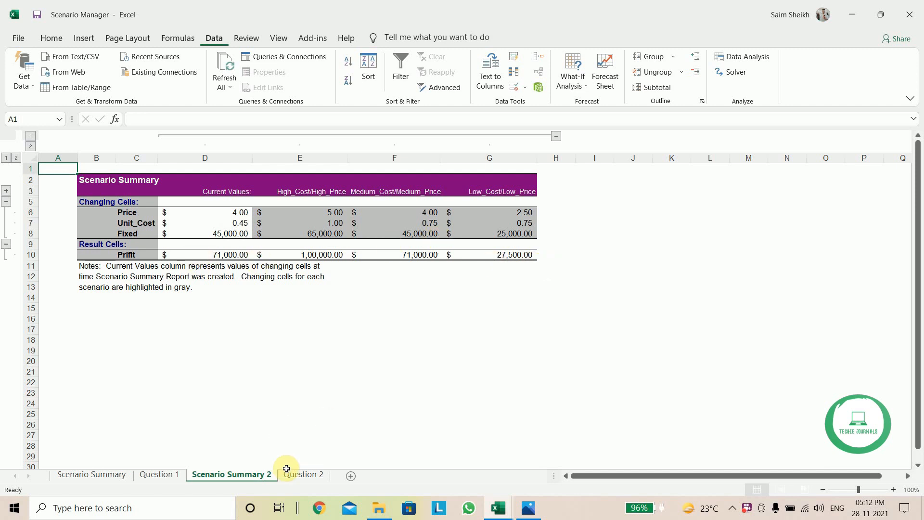
- Check the name of the price cell C2 on Question 2 against the labels in Scenario Summary 2
{"action": "left_click", "coordinate": [163, 479]}
{"action": "left_click", "coordinate": [303, 476]}
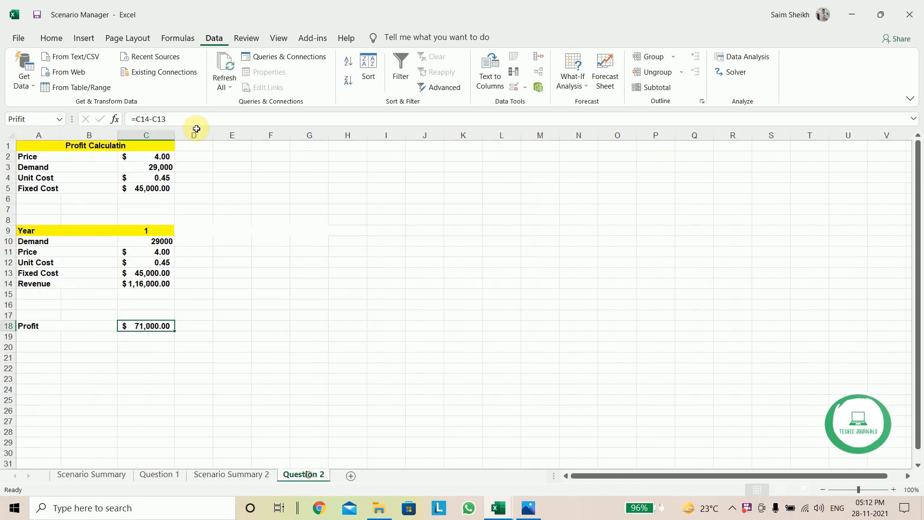
{"action": "left_click", "coordinate": [156, 166]}
{"action": "left_click", "coordinate": [156, 156]}
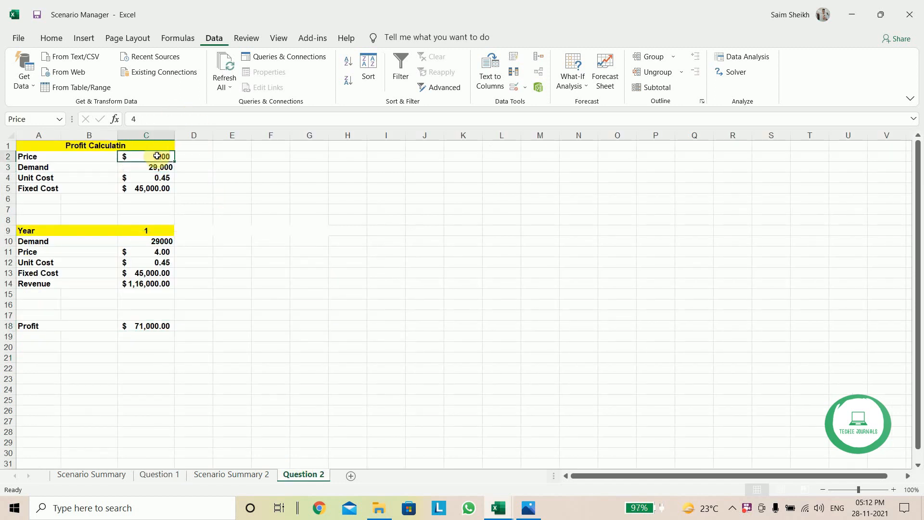
{"action": "left_click", "coordinate": [254, 476]}
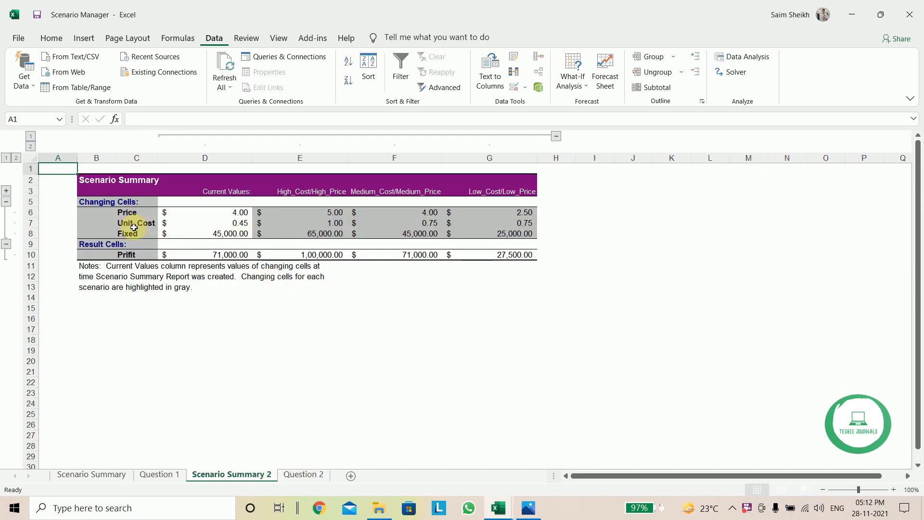
- Compare the names of the cost and profit cells on Question 2 with Scenario Summary 2, and minimize the workbook
{"action": "left_click", "coordinate": [320, 476]}
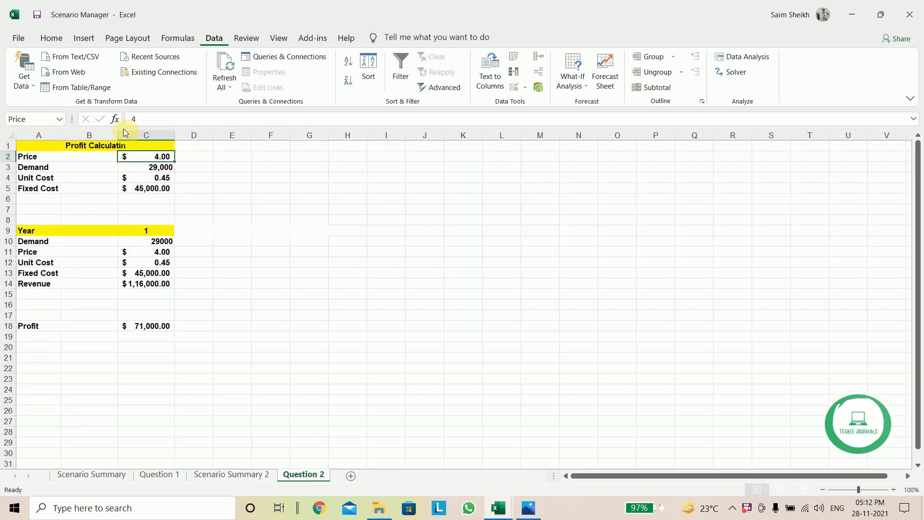
{"action": "left_click", "coordinate": [150, 168]}
{"action": "left_click", "coordinate": [150, 188]}
{"action": "left_click", "coordinate": [137, 177]}
{"action": "left_click", "coordinate": [144, 333]}
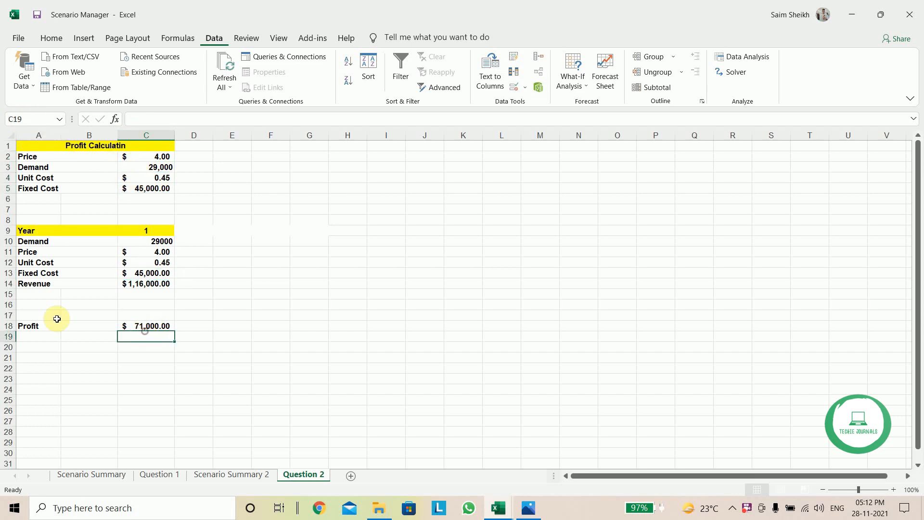
{"action": "left_click", "coordinate": [129, 326]}
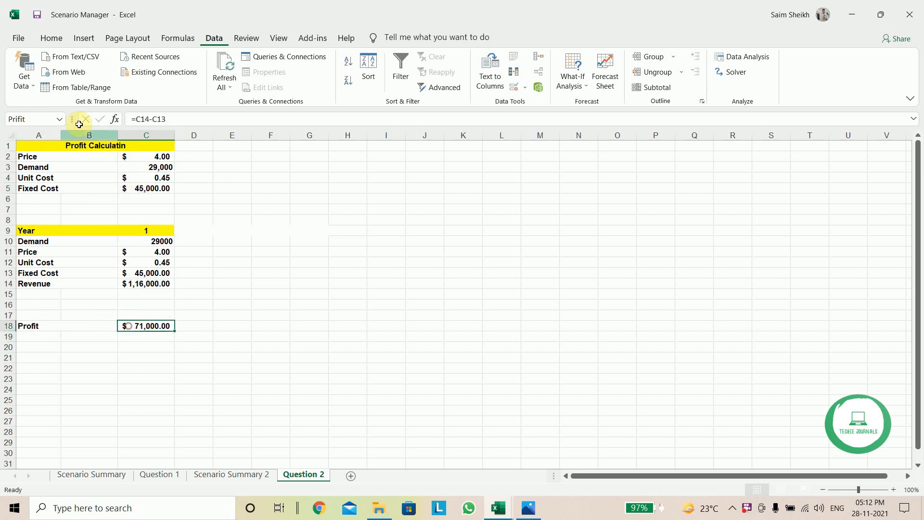
{"action": "left_click", "coordinate": [44, 119]}
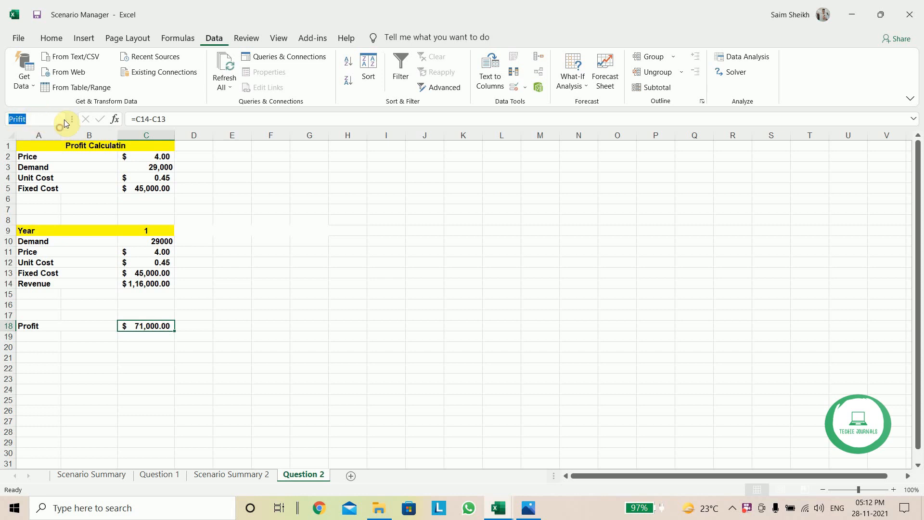
{"action": "left_click", "coordinate": [310, 189]}
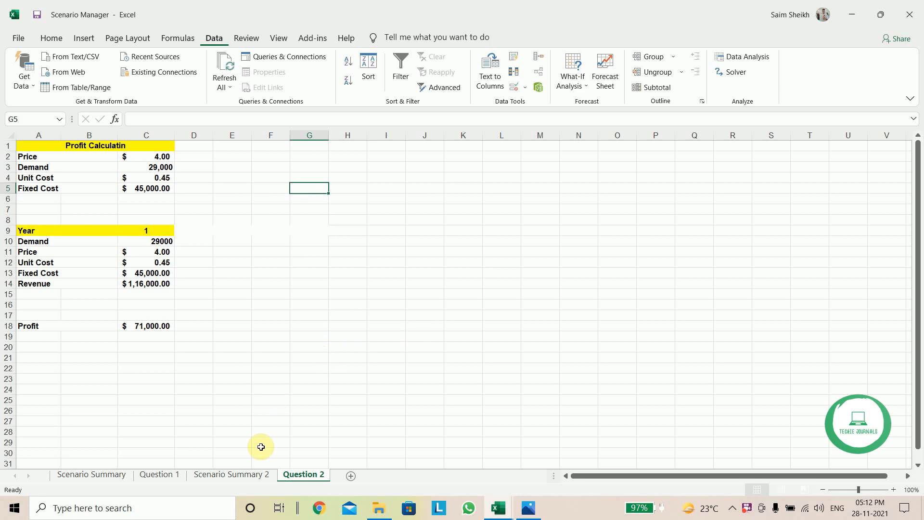
{"action": "left_click", "coordinate": [247, 475]}
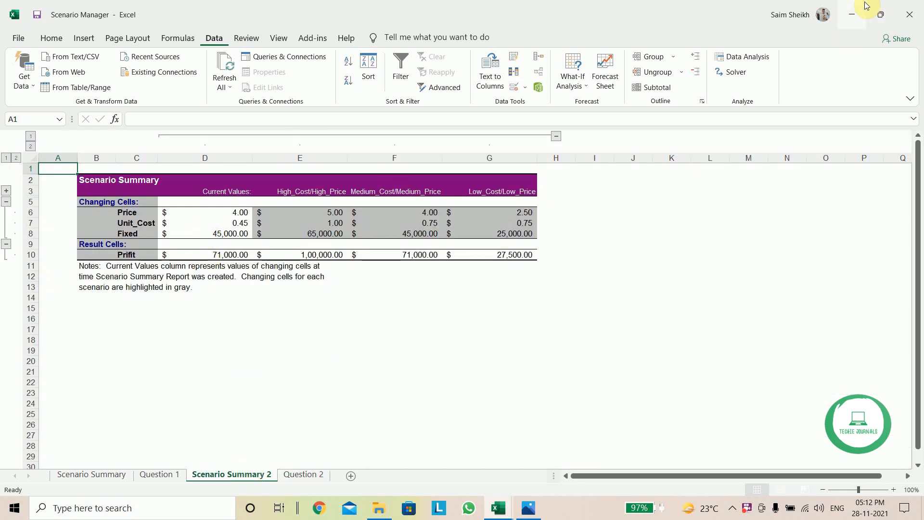
{"action": "left_click", "coordinate": [852, 15]}
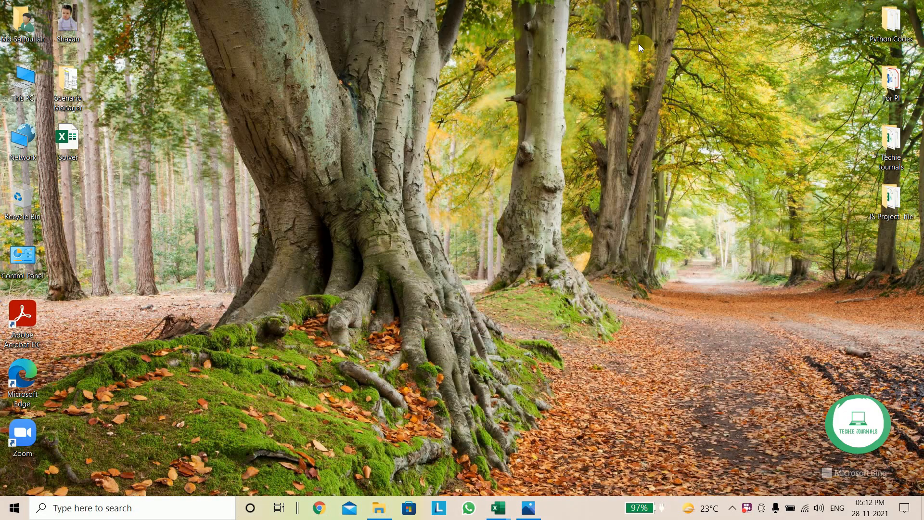